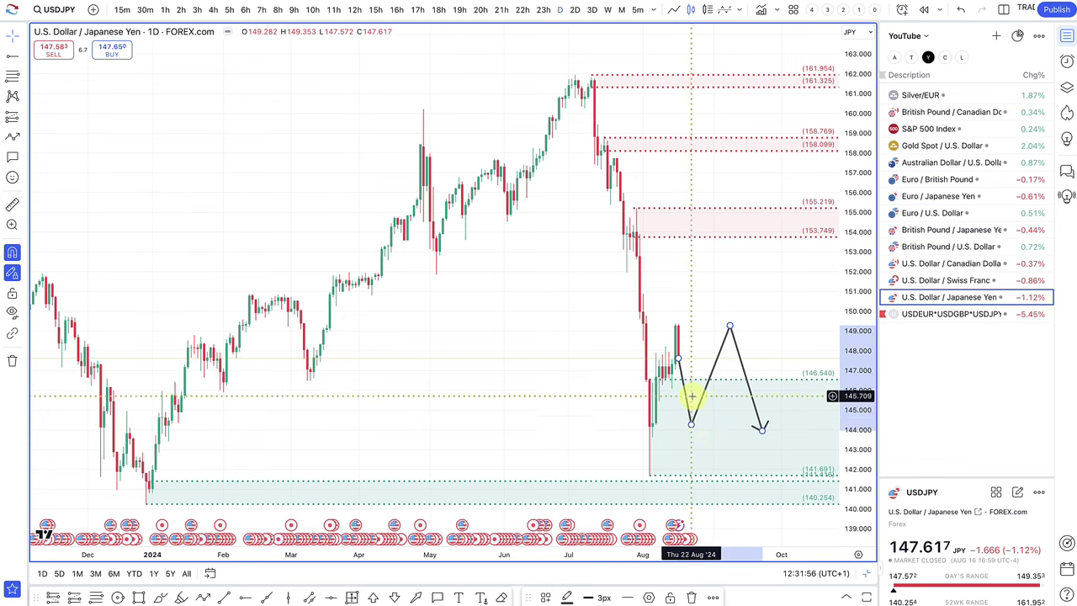
# Step: Lower the peak of the projected USDJPY path to about 149.0
pyautogui.moveTo(731, 327); pyautogui.dragTo(727, 330)
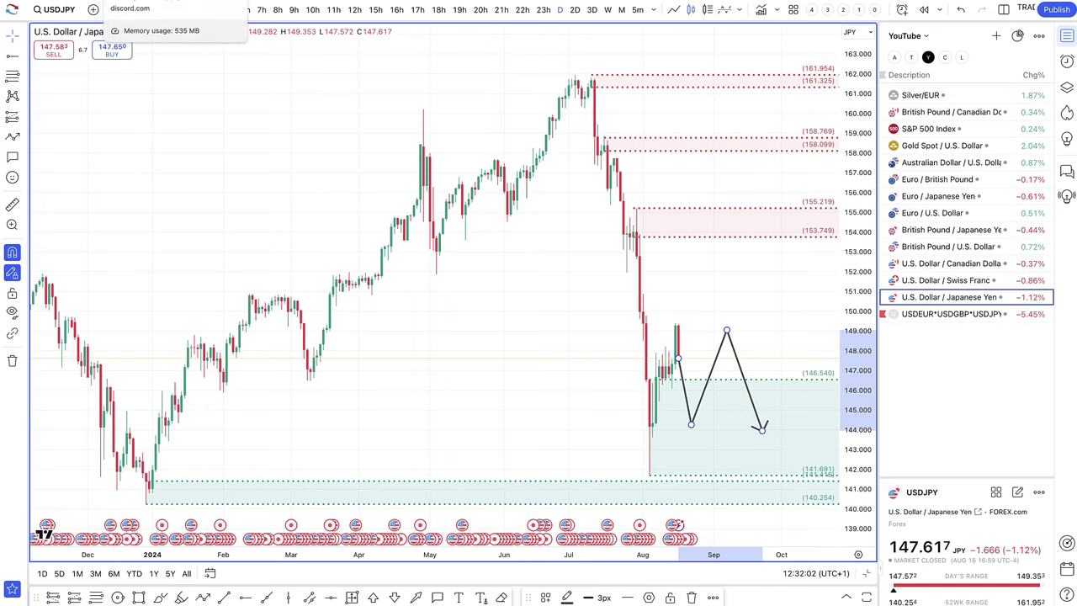
# Step: Switch to Discord and read the opening of the 16 August Bloomberg post on yen carry trades in the japan channel
pyautogui.click(129, 2)
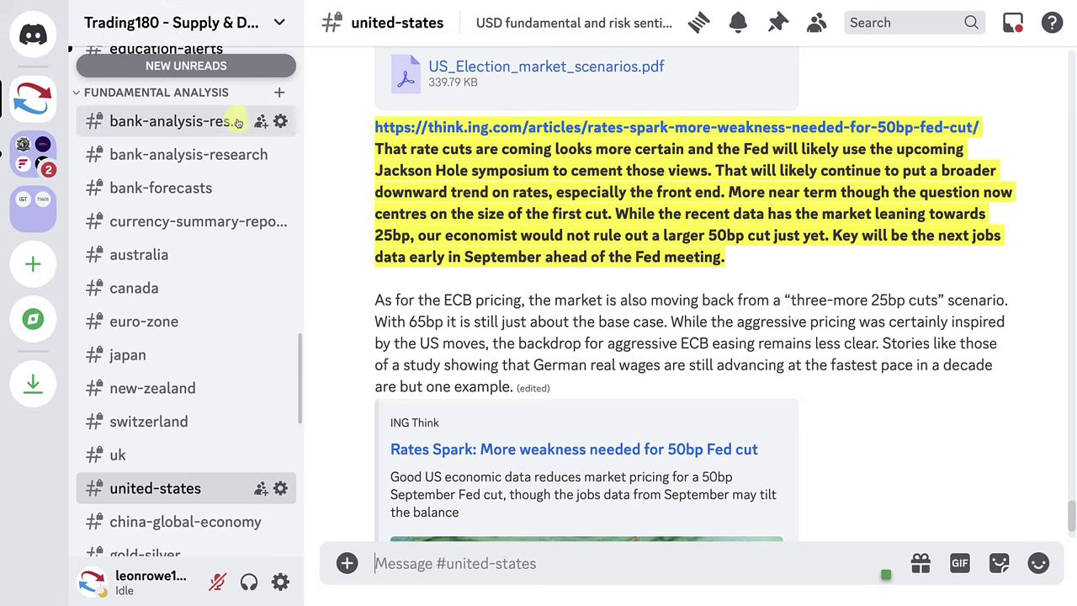
pyautogui.click(193, 351)
pyautogui.scroll(-10, 555, 411)
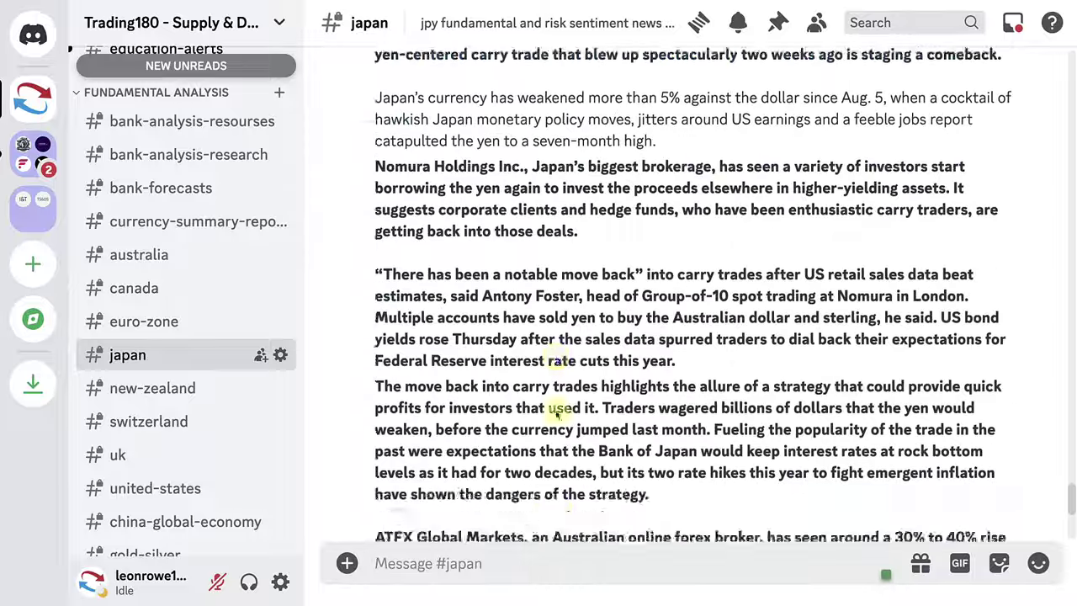
pyautogui.scroll(-12, 555, 412)
pyautogui.scroll(9, 555, 413)
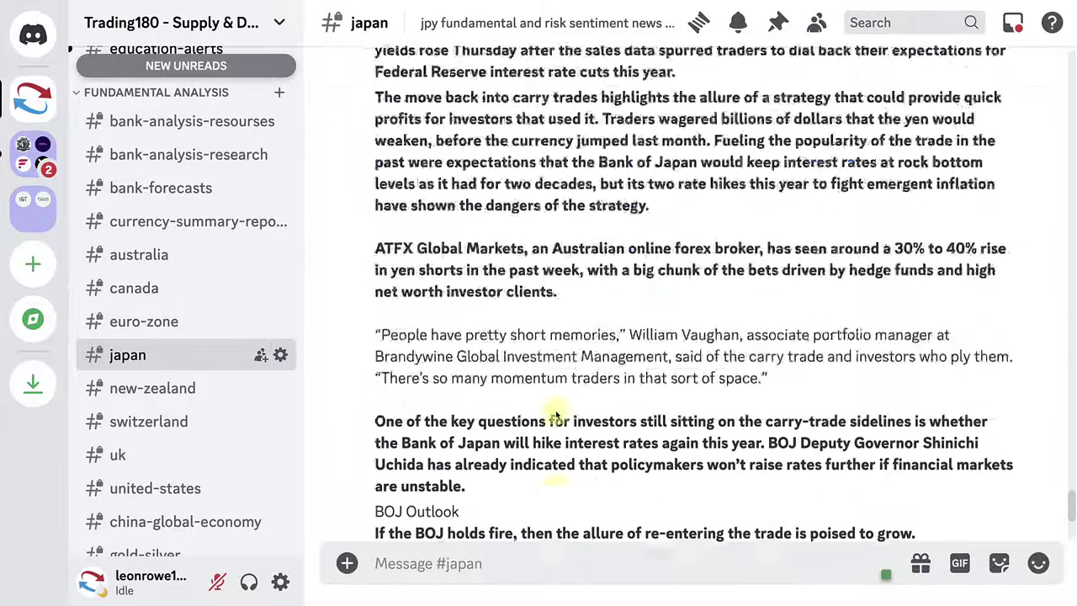
pyautogui.scroll(-15, 555, 414)
pyautogui.scroll(8, 555, 414)
pyautogui.scroll(-7, 555, 414)
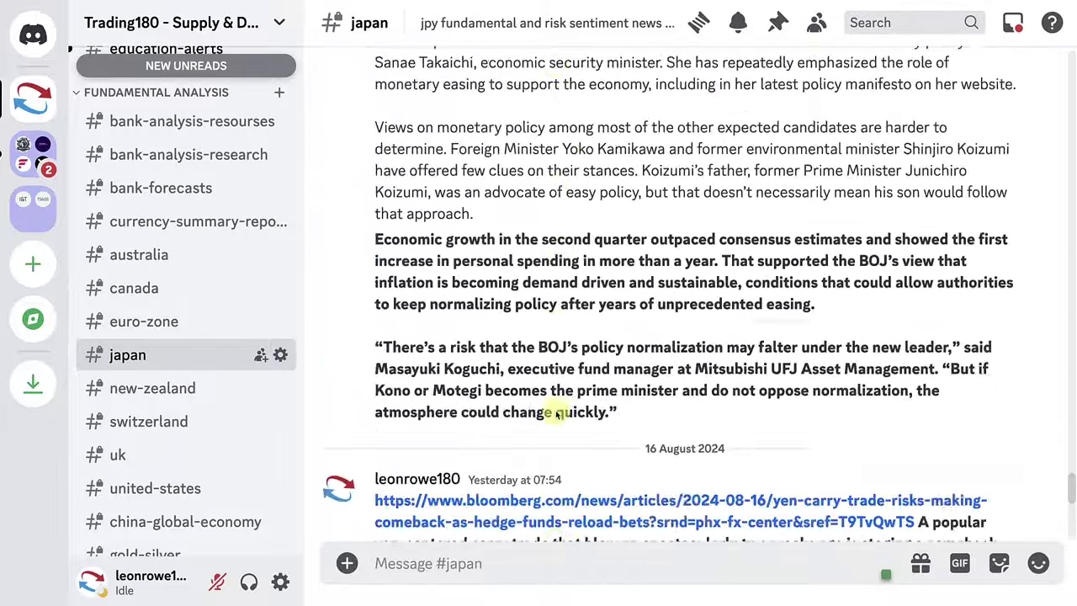
pyautogui.scroll(-5, 555, 414)
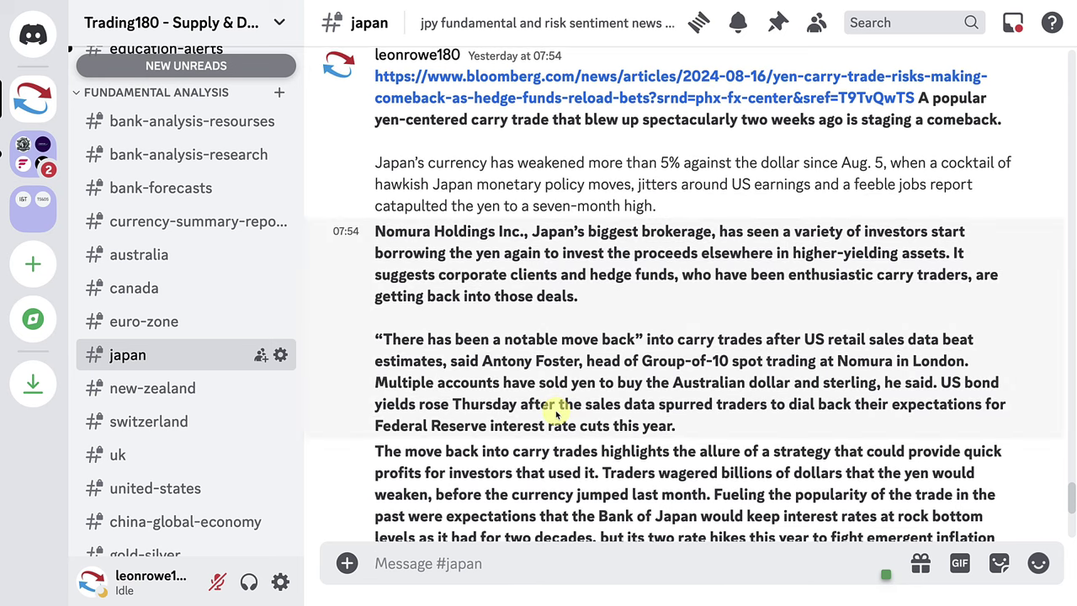
pyautogui.scroll(1, 558, 378)
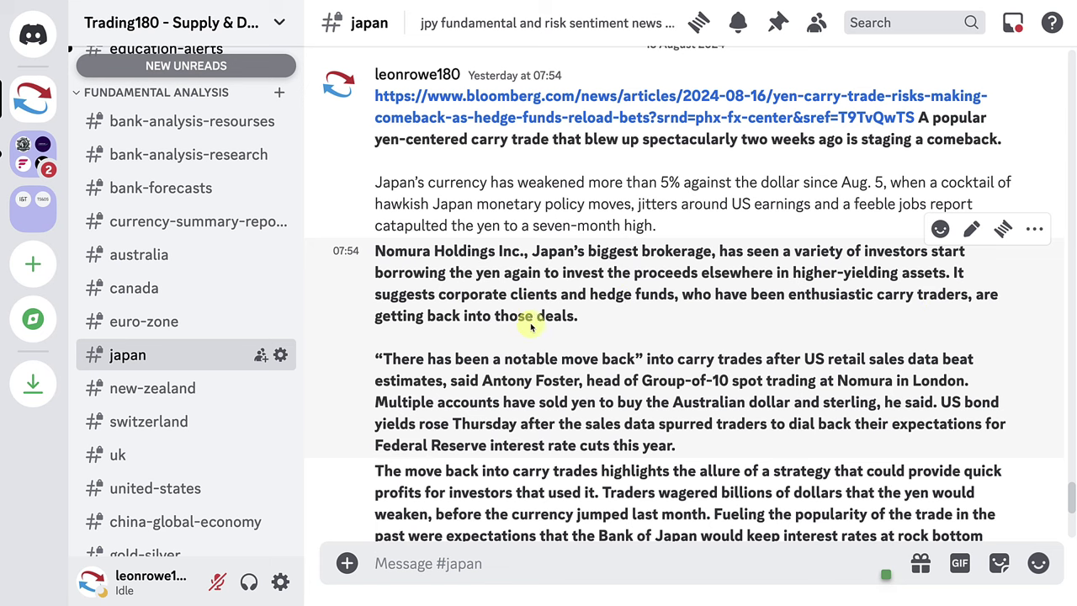
# Step: Read the rest of the carry-trade post, from the ATFX Global Markets paragraph to the BOJ Outlook section
pyautogui.scroll(-5, 587, 334)
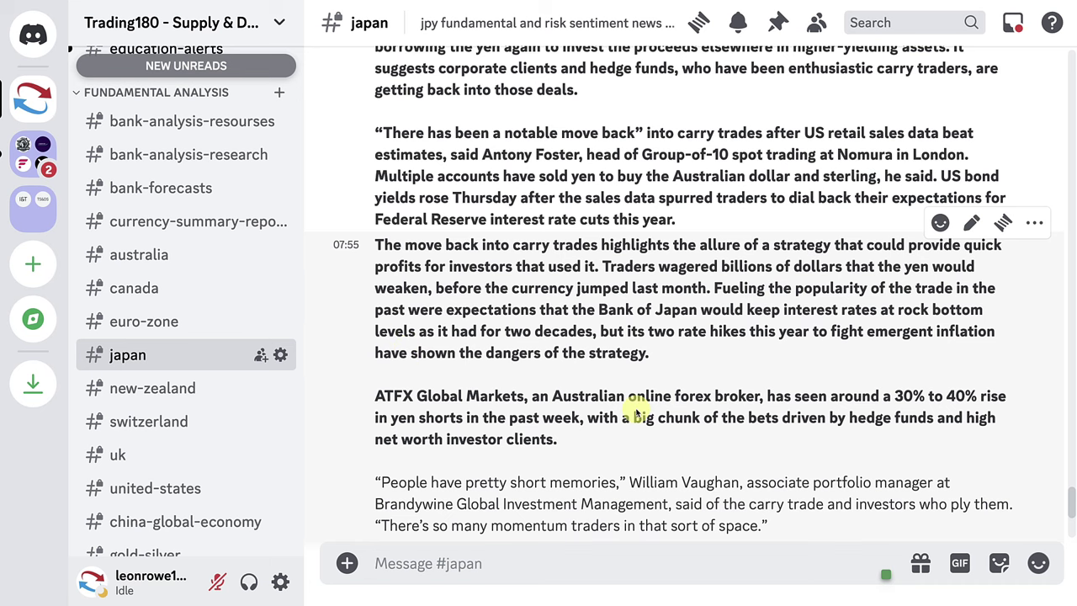
pyautogui.scroll(-2, 637, 413)
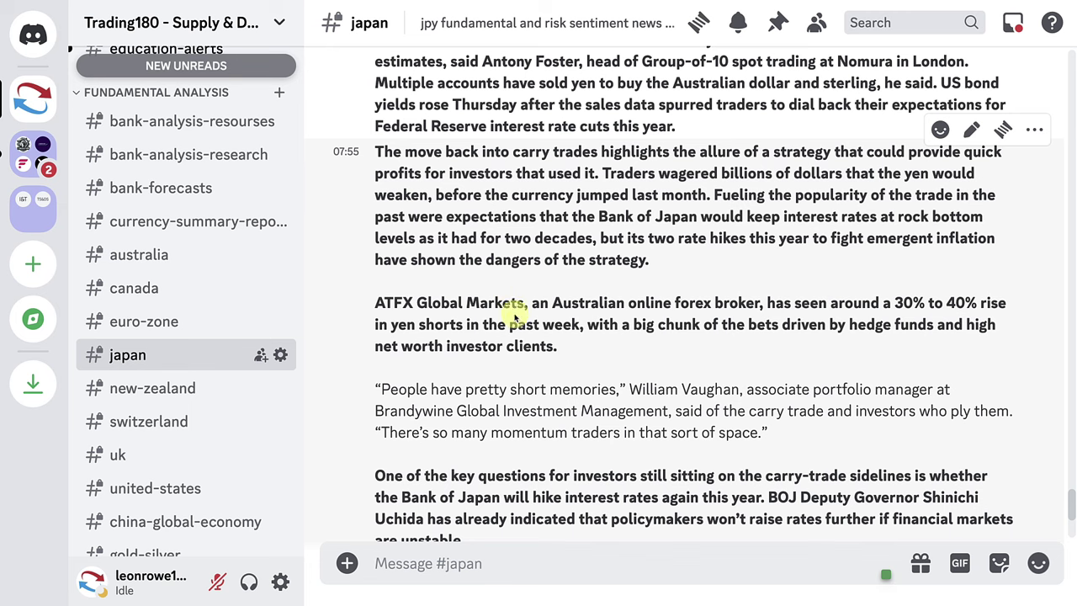
pyautogui.scroll(-1, 515, 315)
pyautogui.scroll(-3, 529, 257)
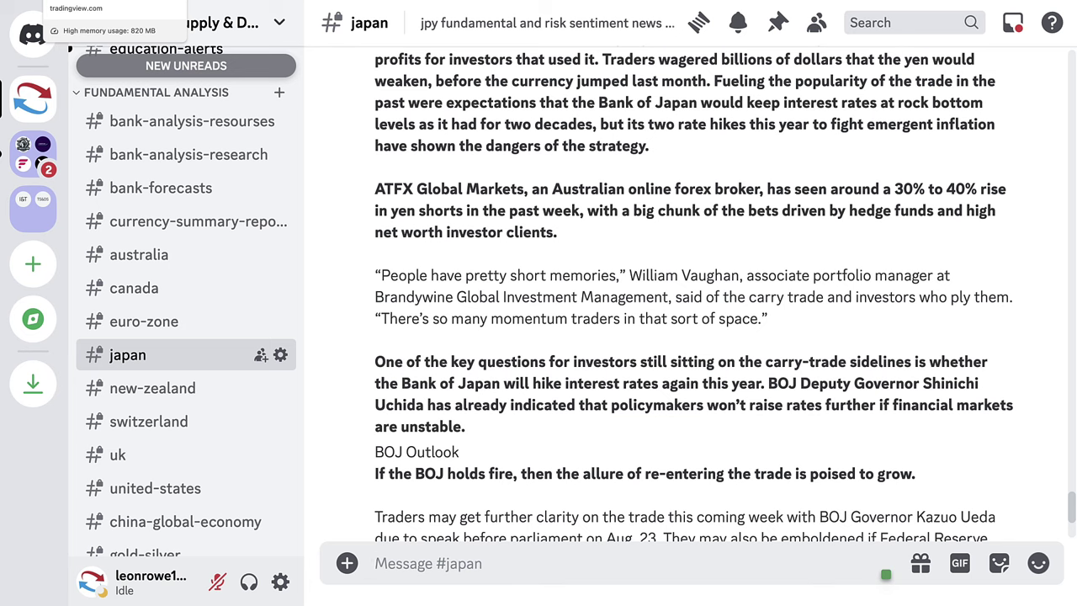
# Step: Return to TradingView and reshape the projected path: start at 149.282 on 16 August, first low about 143.1, peak about 148.3
pyautogui.click(92, 2)
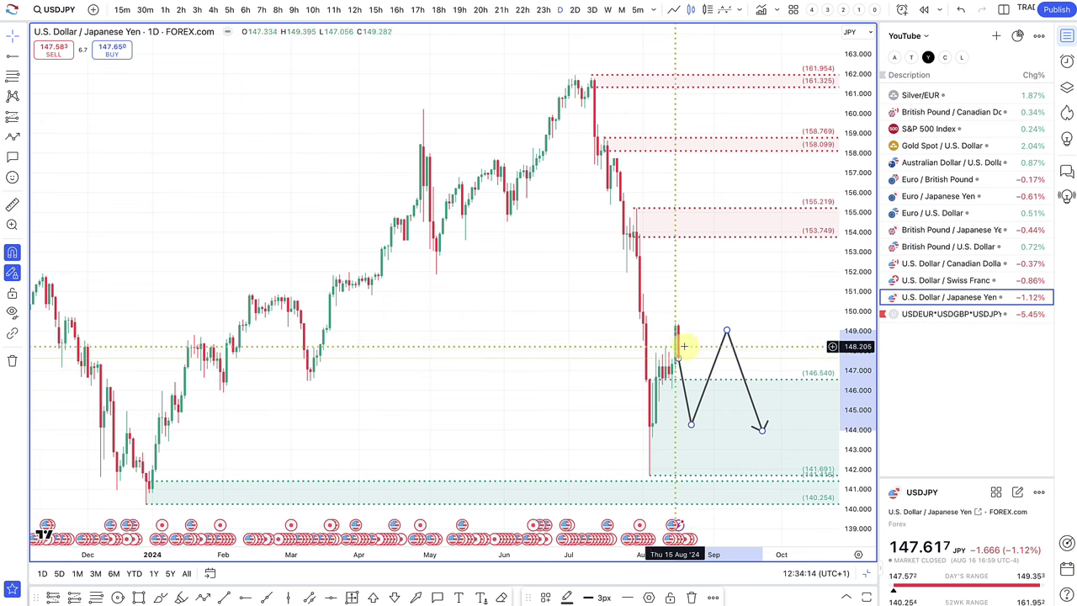
pyautogui.moveTo(677, 357); pyautogui.dragTo(677, 325)
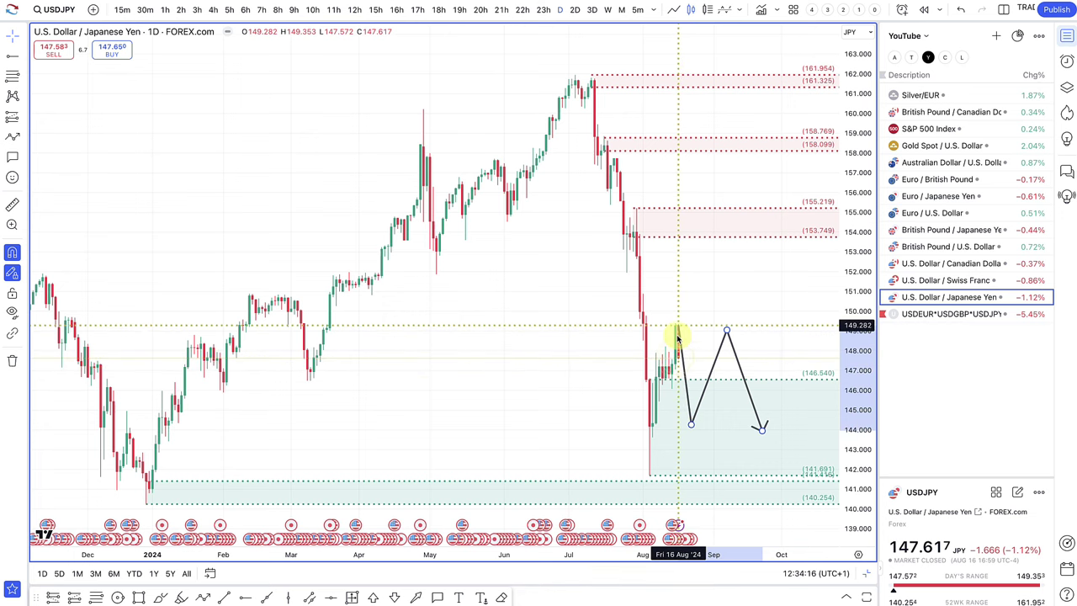
pyautogui.scroll(3, 688, 424)
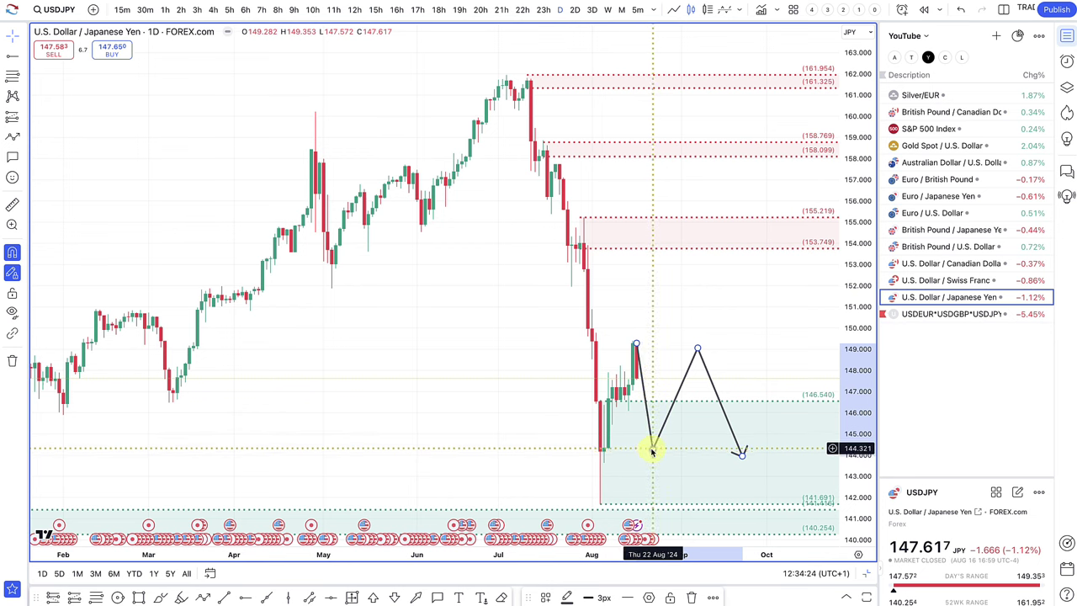
pyautogui.moveTo(653, 449)
pyautogui.mouseDown()
pyautogui.moveTo(661, 240)
pyautogui.moveTo(661, 471)
pyautogui.mouseUp()
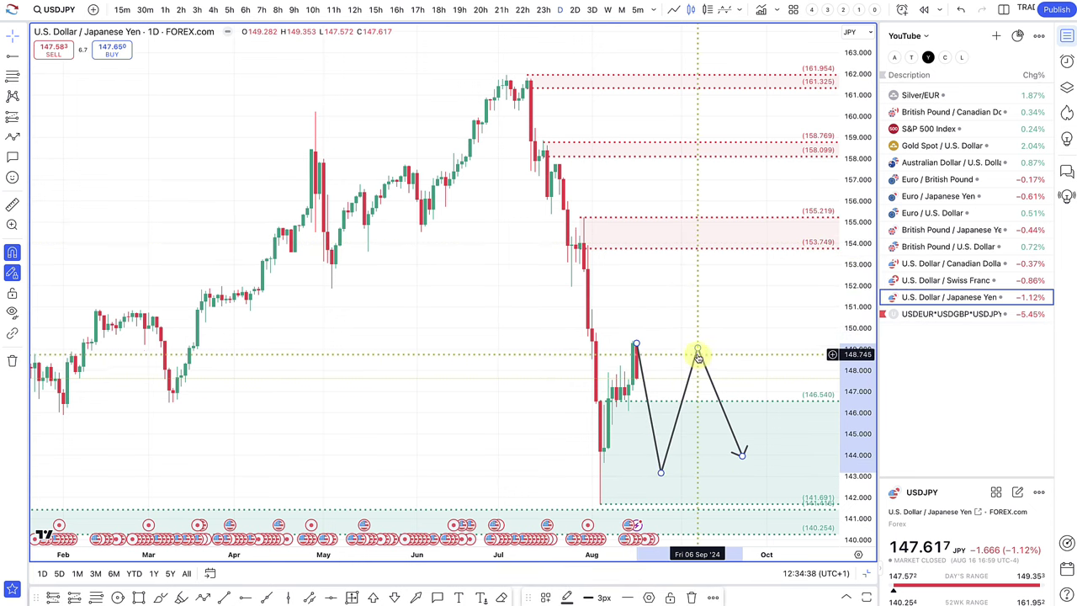
pyautogui.moveTo(697, 348); pyautogui.dragTo(693, 363)
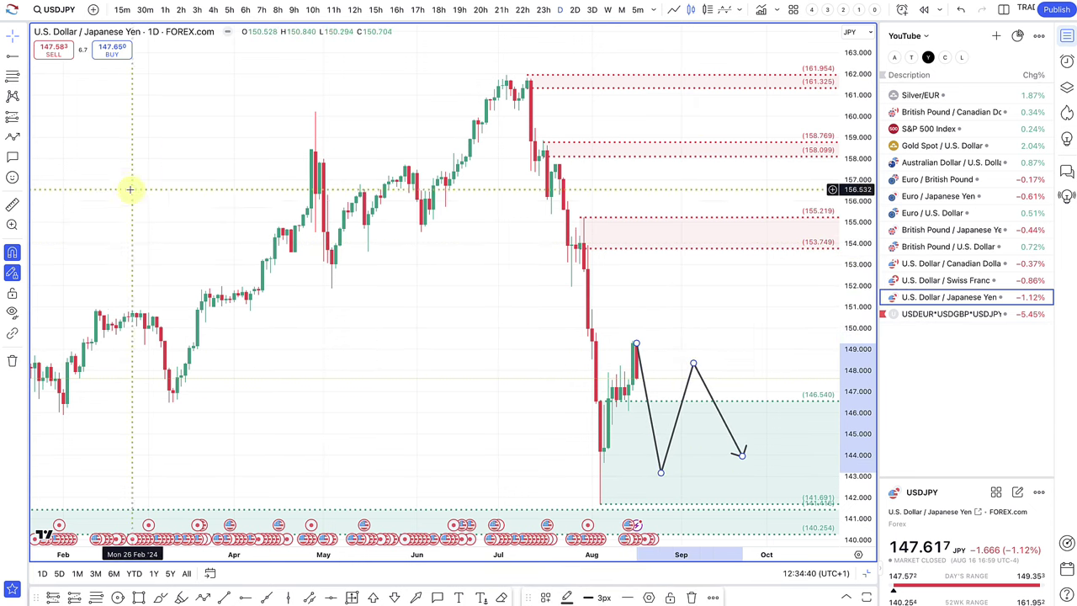
# Step: Mark a zone from 147.334 to 149.395 on the 15 August candle and apply the SUPPLY drawing template to it
pyautogui.click(12, 76)
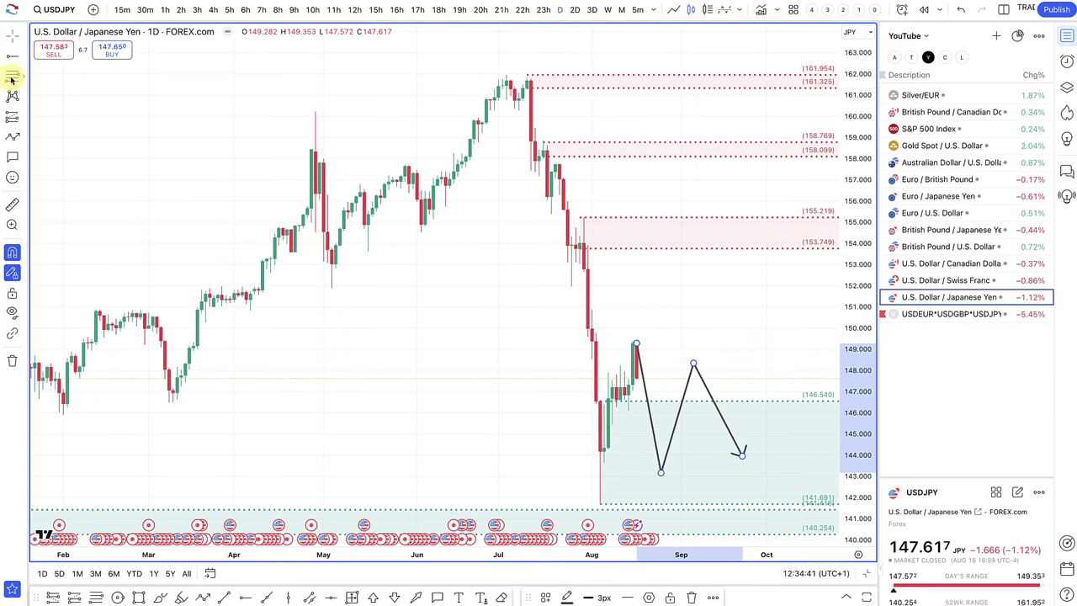
pyautogui.click(632, 385)
pyautogui.click(633, 341)
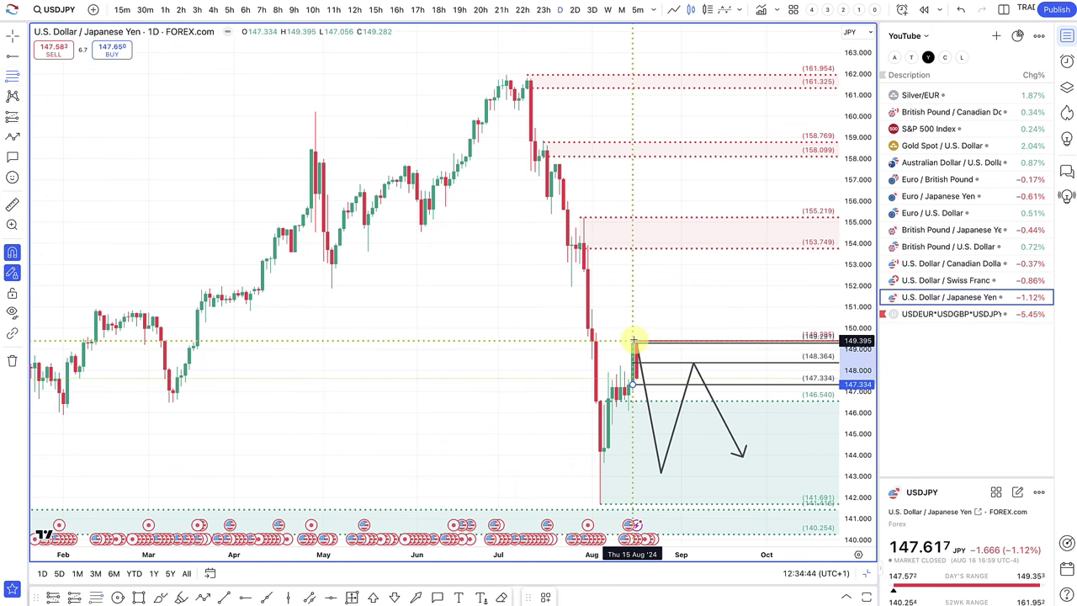
pyautogui.click(548, 597)
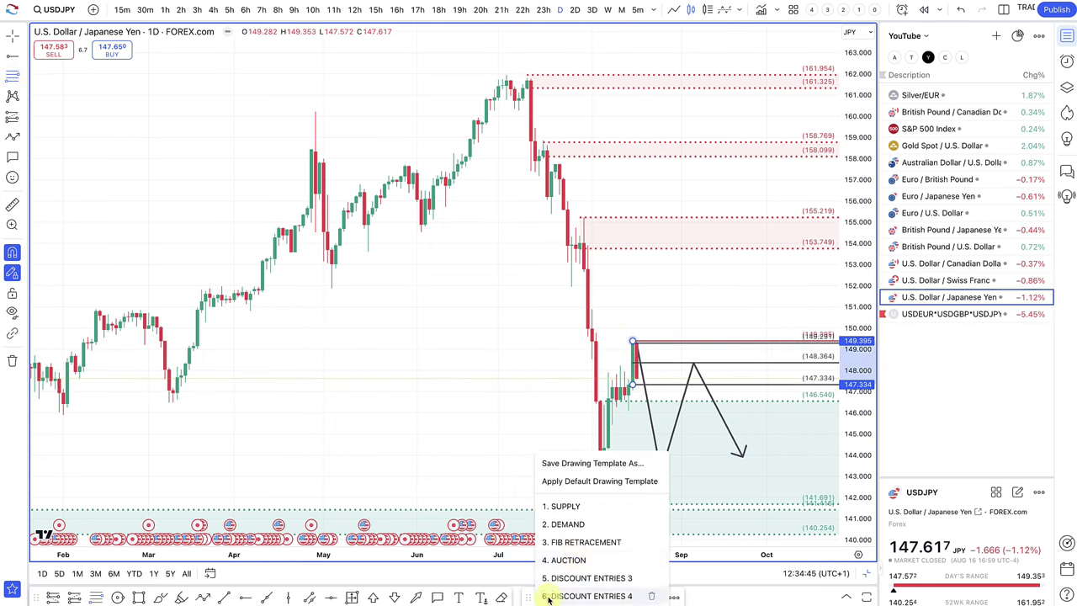
pyautogui.click(581, 506)
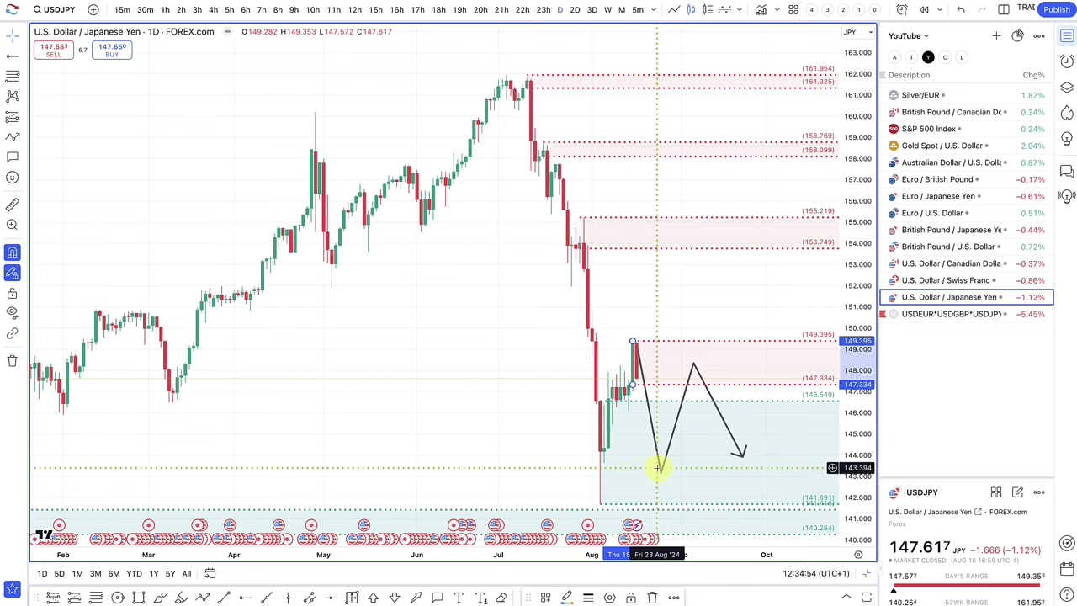
# Step: Move the projected path's peak to about 148.7 inside the supply zone and its first low to about 144.1 on 23 August
pyautogui.click(693, 365)
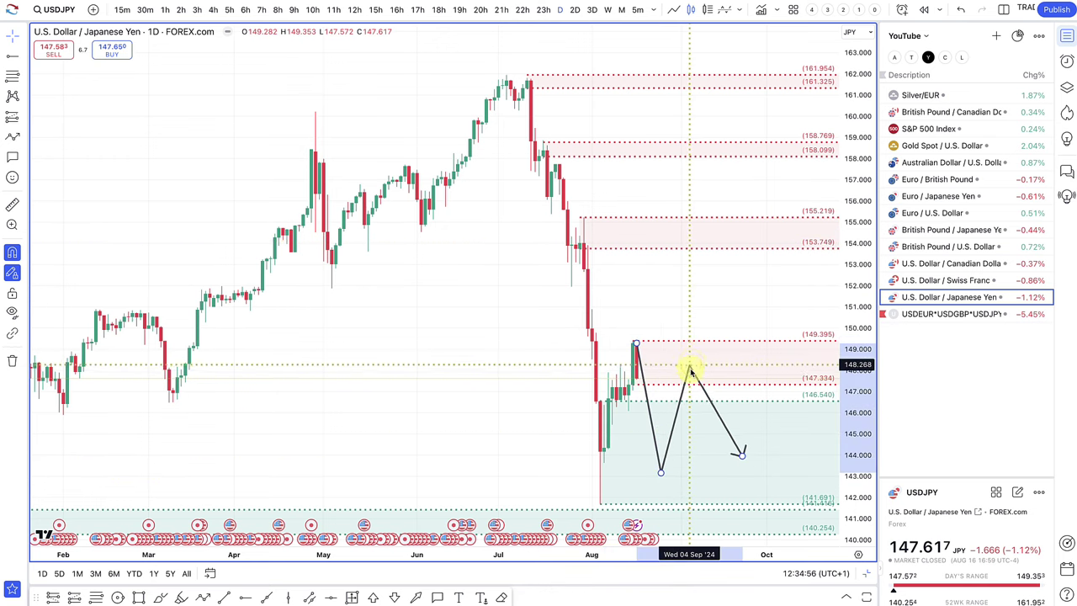
pyautogui.moveTo(691, 355); pyautogui.dragTo(698, 364)
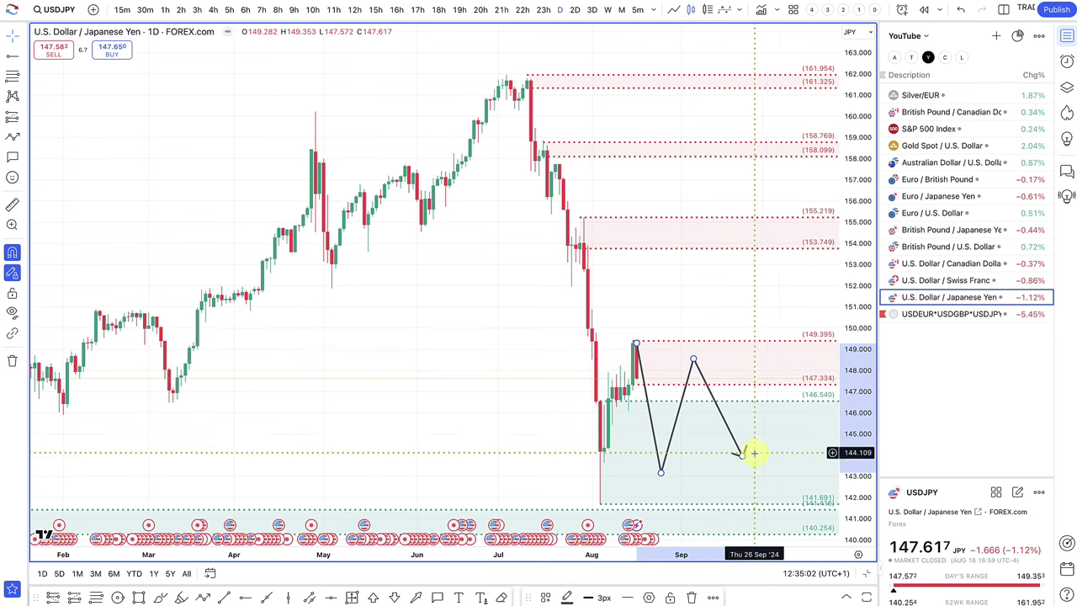
pyautogui.click(703, 367)
pyautogui.moveTo(692, 358); pyautogui.dragTo(700, 357)
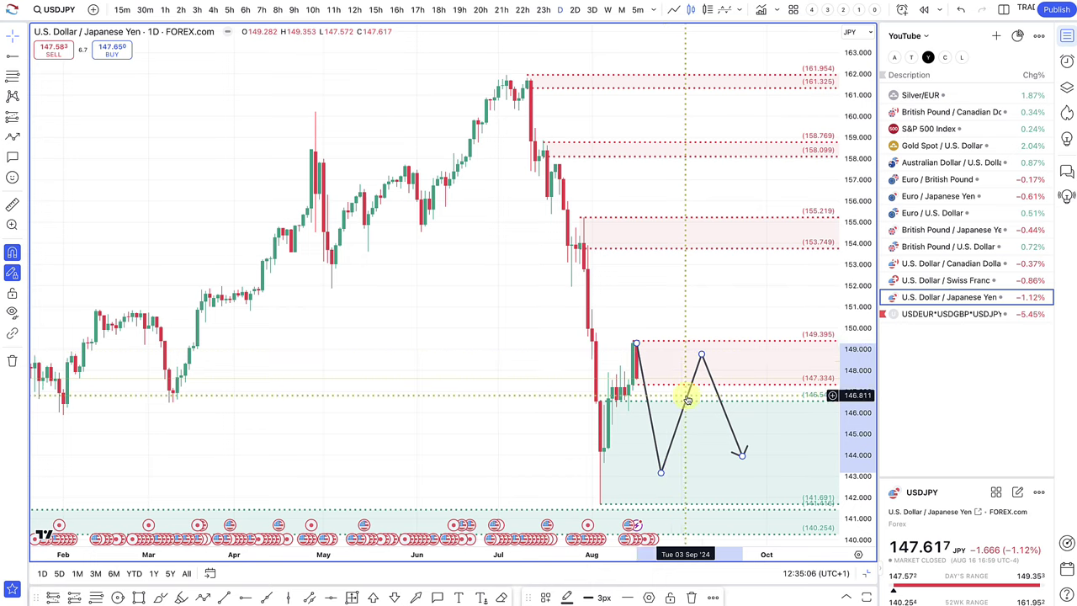
pyautogui.scroll(-2, 685, 392)
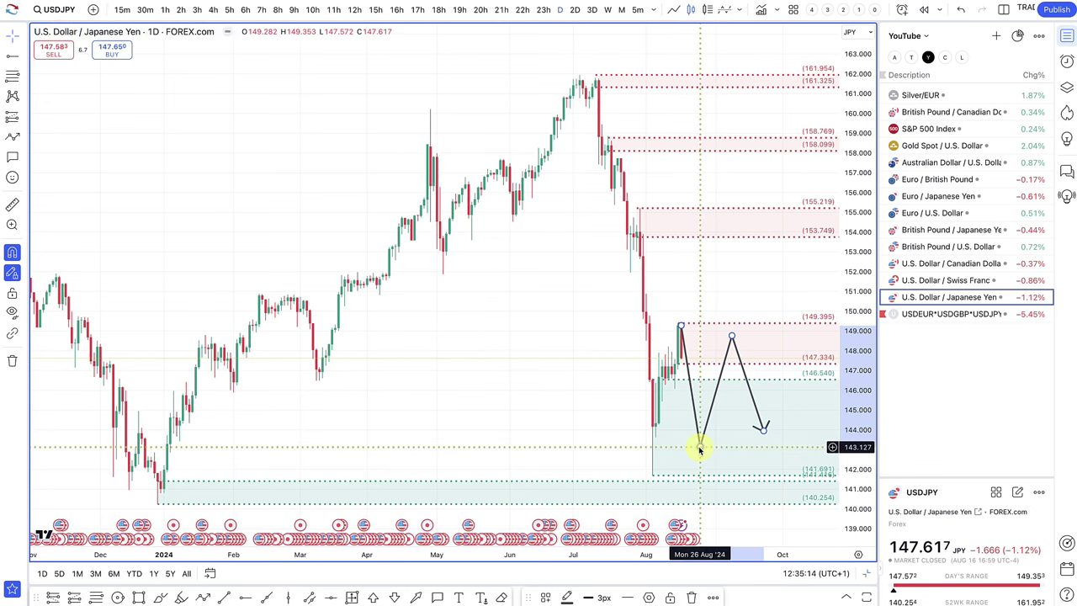
pyautogui.moveTo(699, 450)
pyautogui.mouseDown()
pyautogui.moveTo(704, 459)
pyautogui.moveTo(692, 383)
pyautogui.moveTo(695, 462)
pyautogui.moveTo(697, 424)
pyautogui.mouseUp()
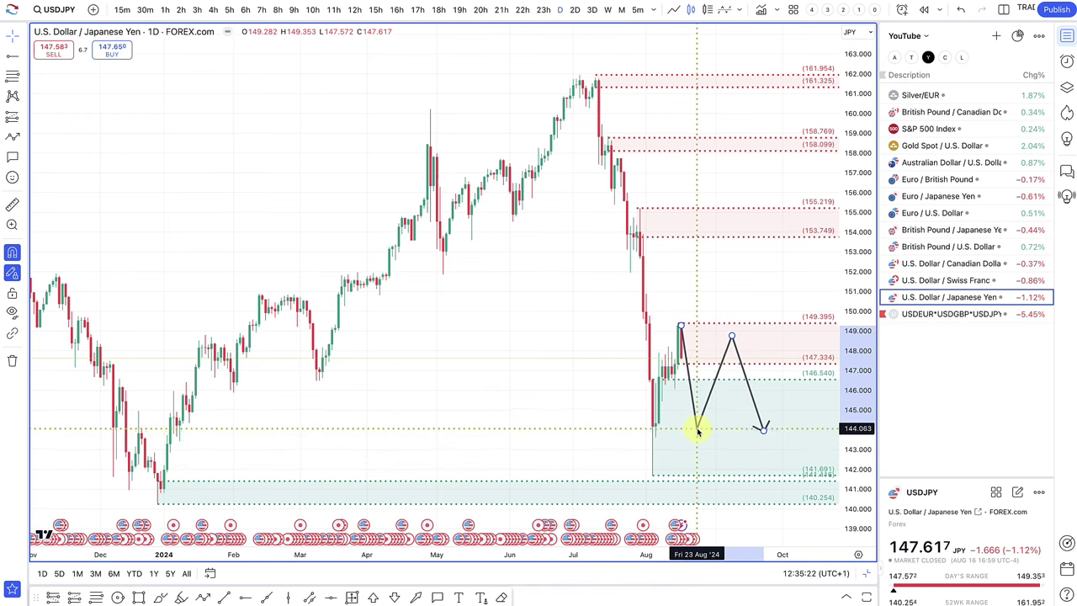
pyautogui.moveTo(699, 431); pyautogui.dragTo(697, 429)
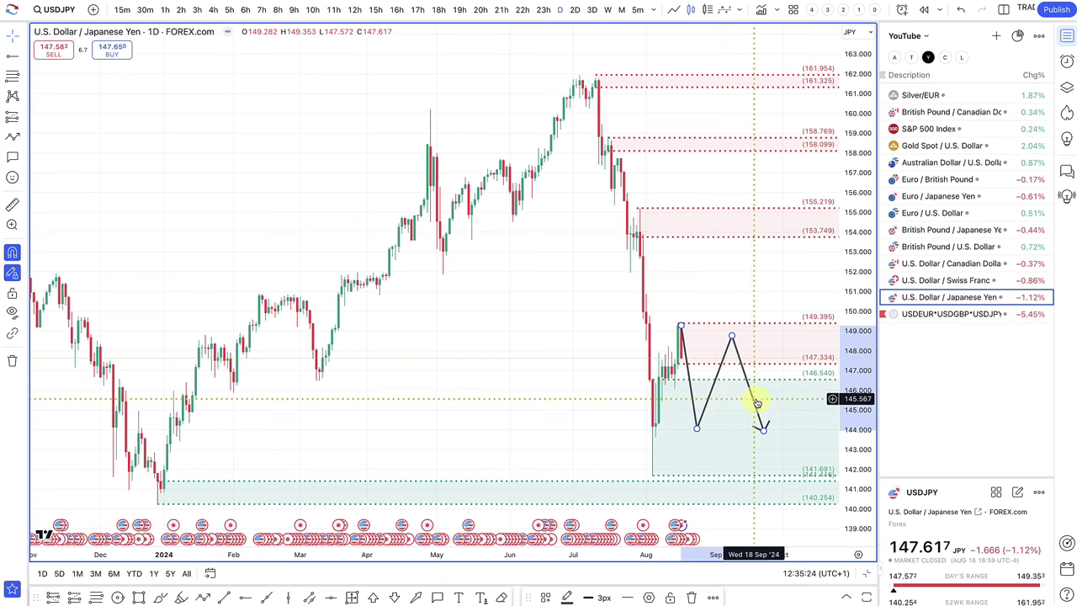
# Step: Draw a right-extended rectangle from 26 May 2023 between 144.153 and 145.019 over the former price highs
pyautogui.scroll(3, 366, 292)
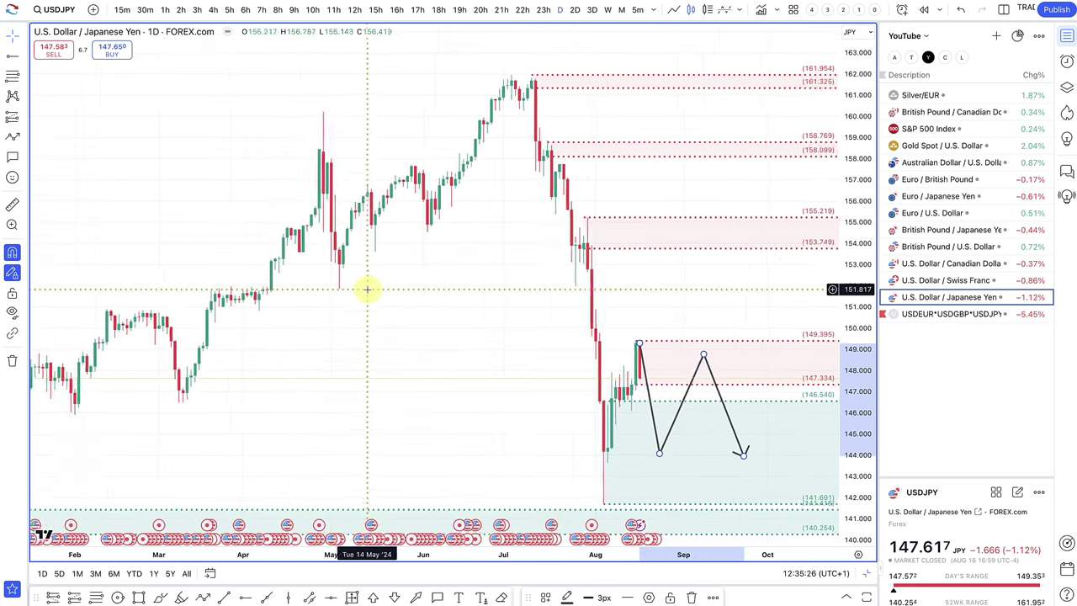
pyautogui.scroll(-4, 365, 308)
pyautogui.scroll(-5, 370, 371)
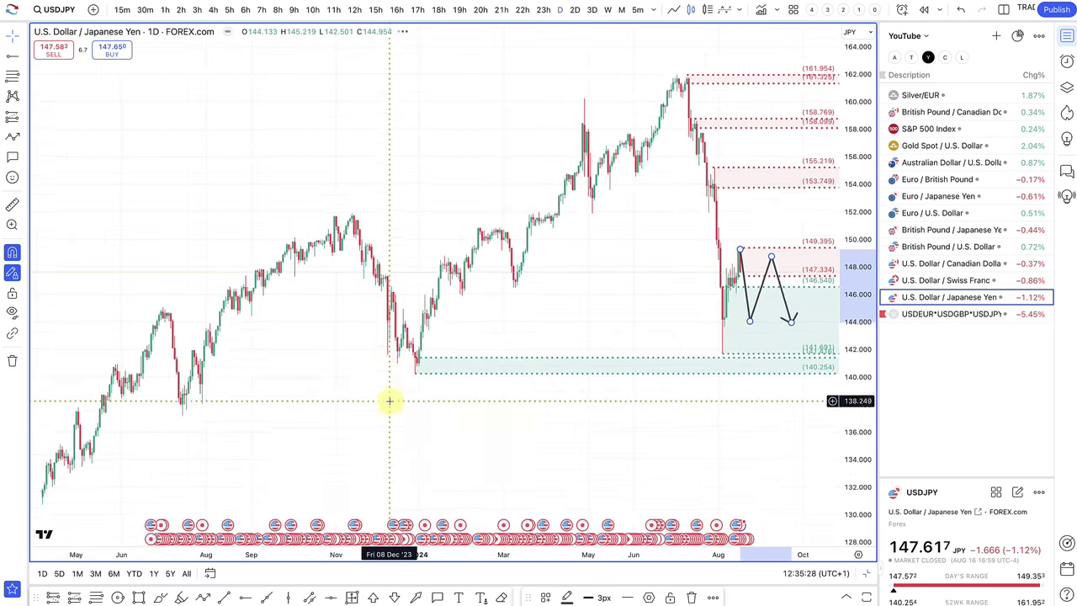
pyautogui.click(139, 597)
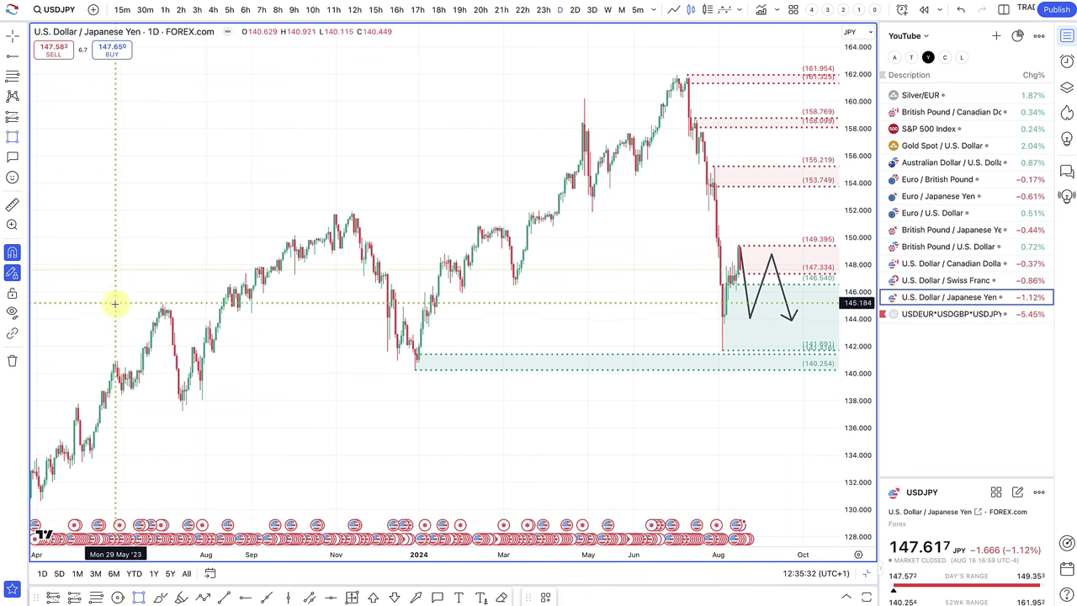
pyautogui.moveTo(113, 308); pyautogui.dragTo(113, 306)
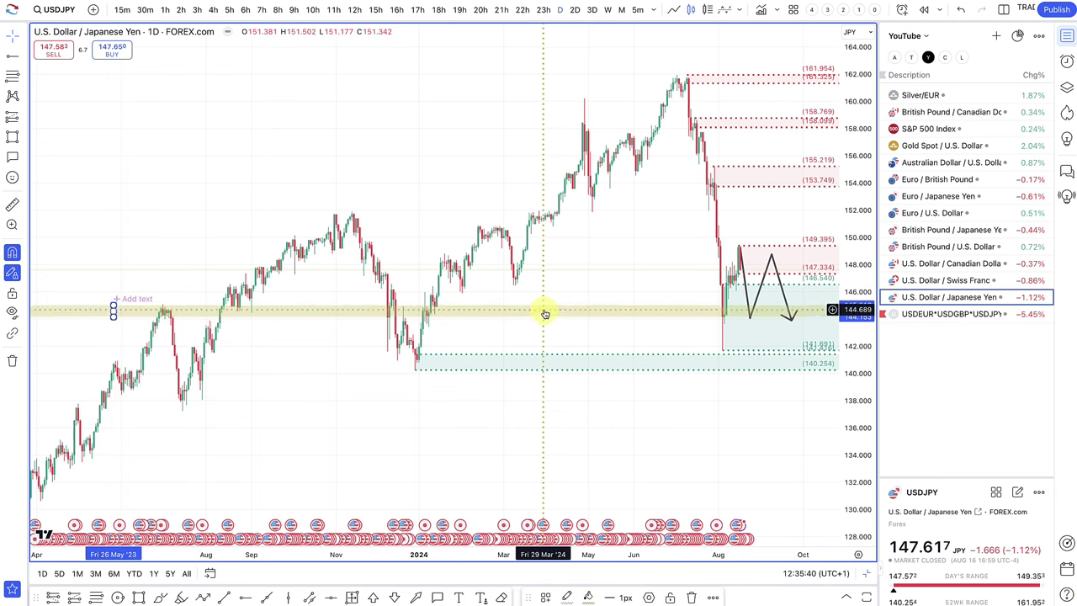
# Step: Raise the projected path's first low to about 144.7, inside the yellow band
pyautogui.scroll(-4, 567, 315)
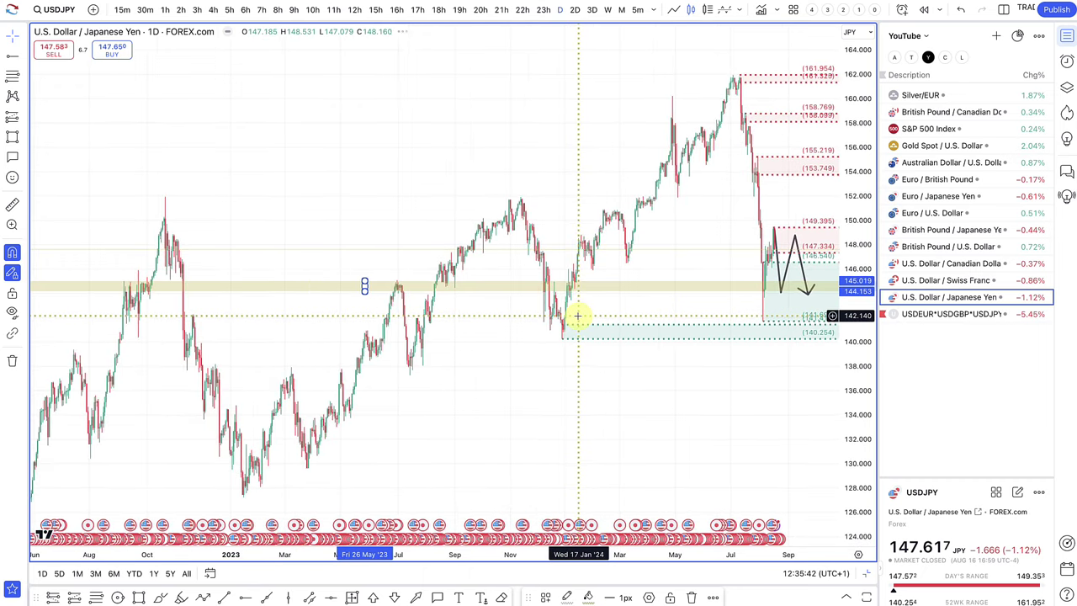
pyautogui.scroll(5, 578, 316)
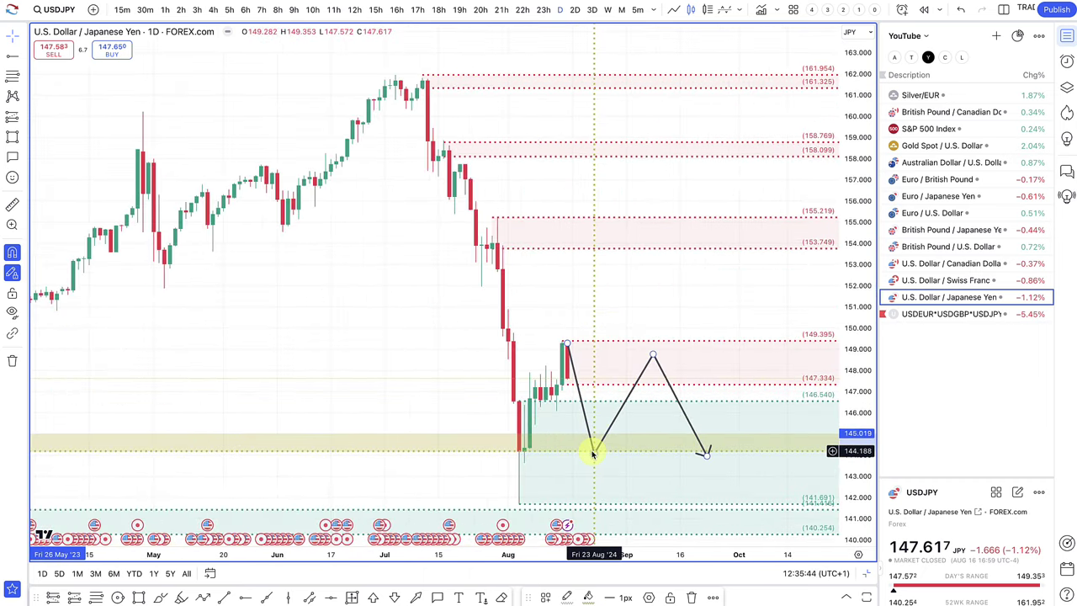
pyautogui.click(594, 449)
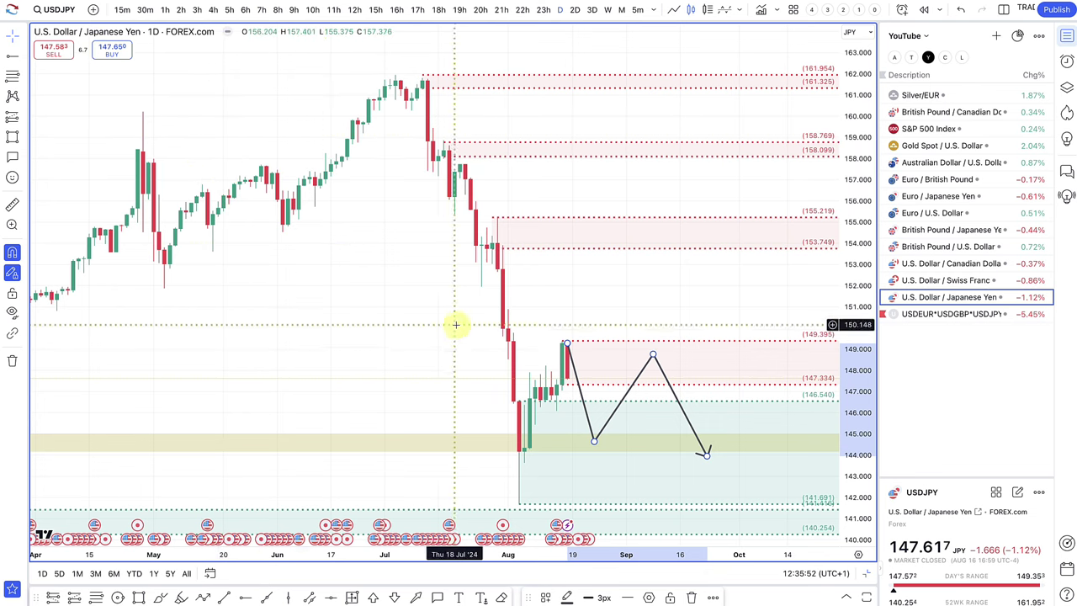
# Step: Open the USDCHF chart and draw a path from the 16 August close to about 0.852 on 21 August, then up to about 0.871
pyautogui.click(948, 282)
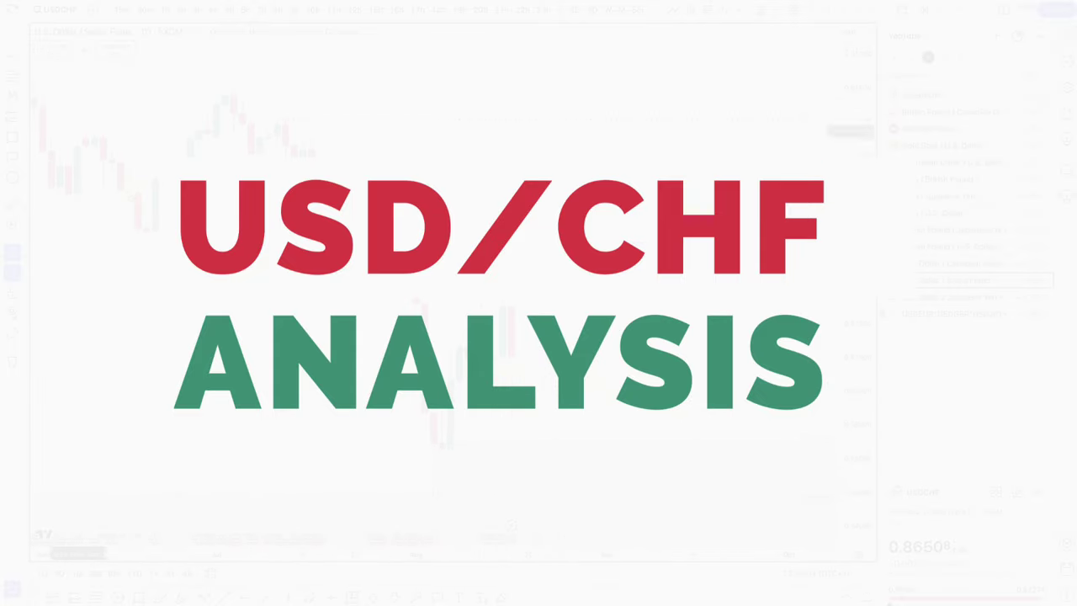
pyautogui.scroll(-3, 210, 351)
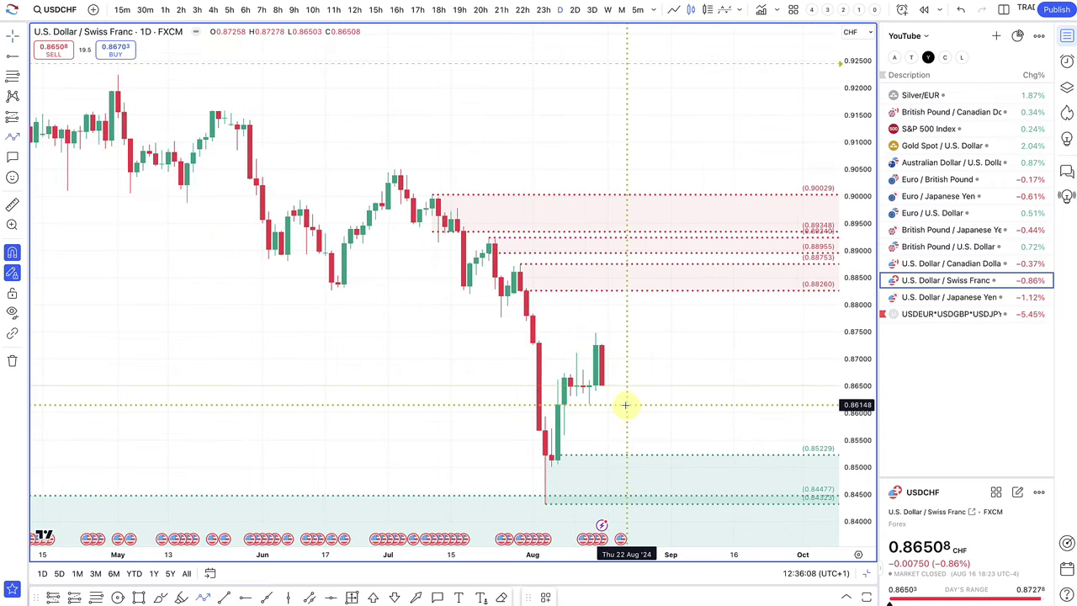
pyautogui.click(620, 453)
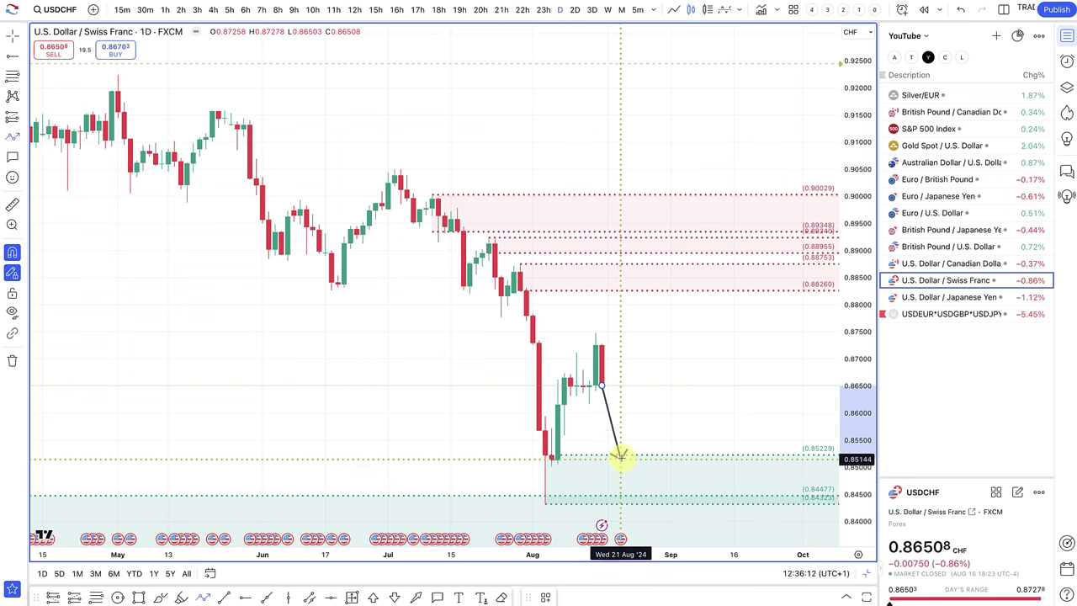
pyautogui.click(620, 454)
pyautogui.doubleClick(695, 354)
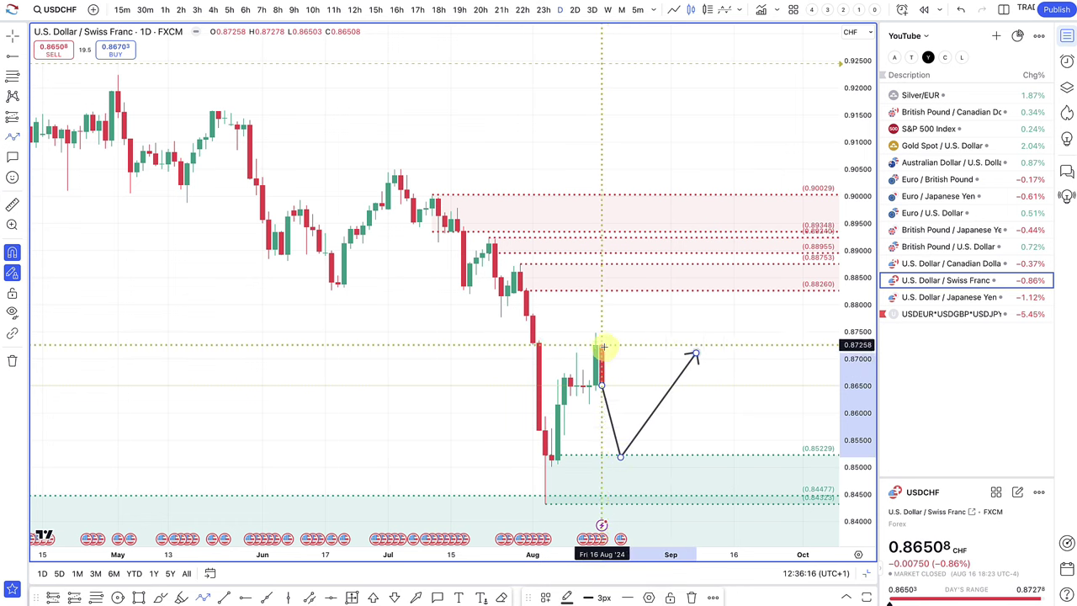
# Step: Draw a second path from the 16 August close up to about 0.884 on 27 August, then down to about 0.8725 on 30 August
pyautogui.click(602, 383)
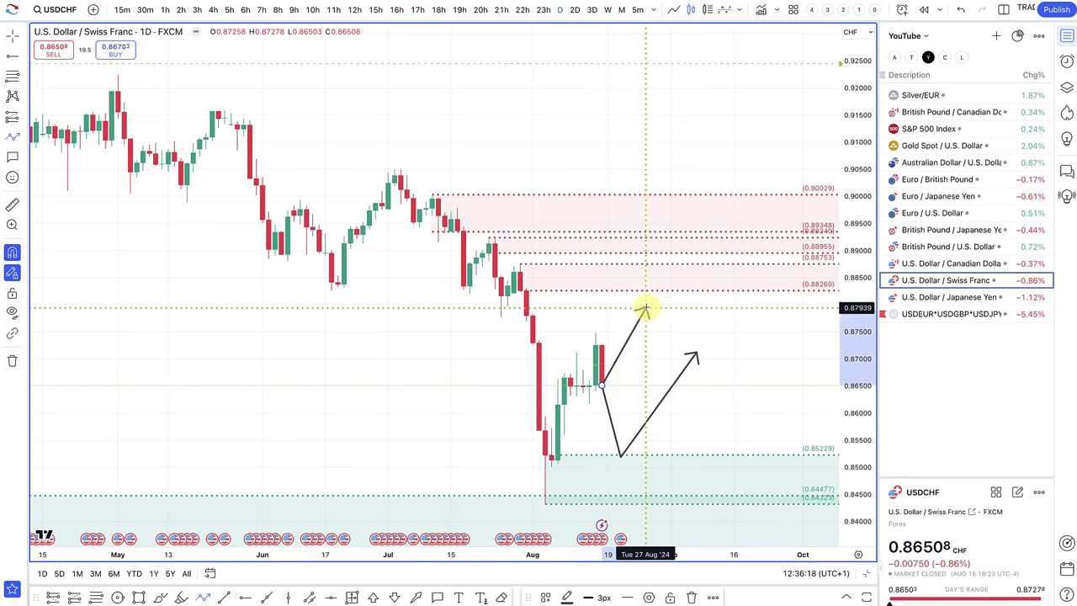
pyautogui.click(645, 285)
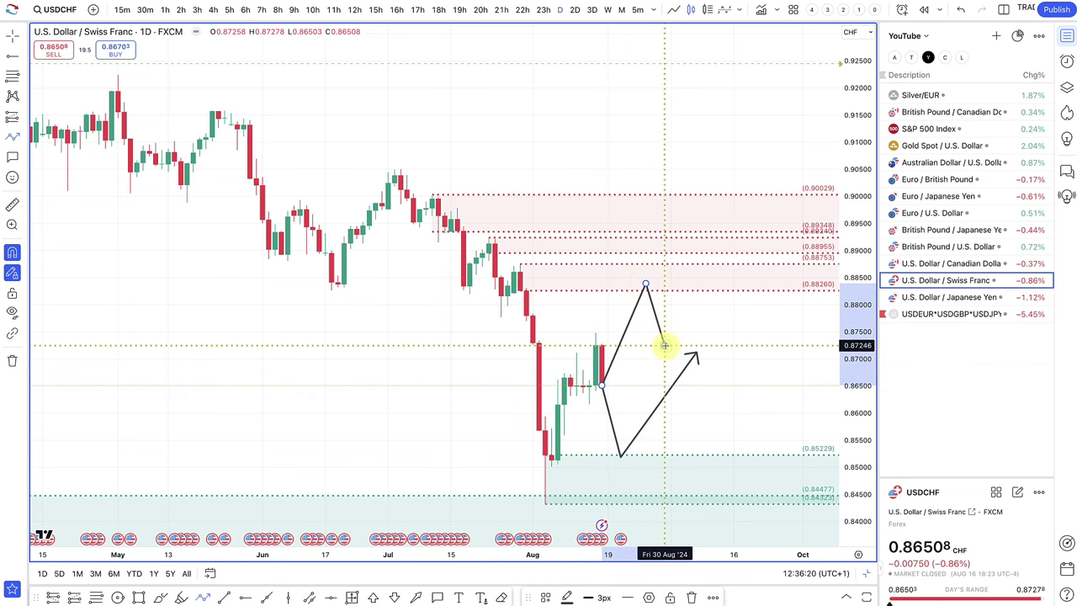
pyautogui.doubleClick(665, 345)
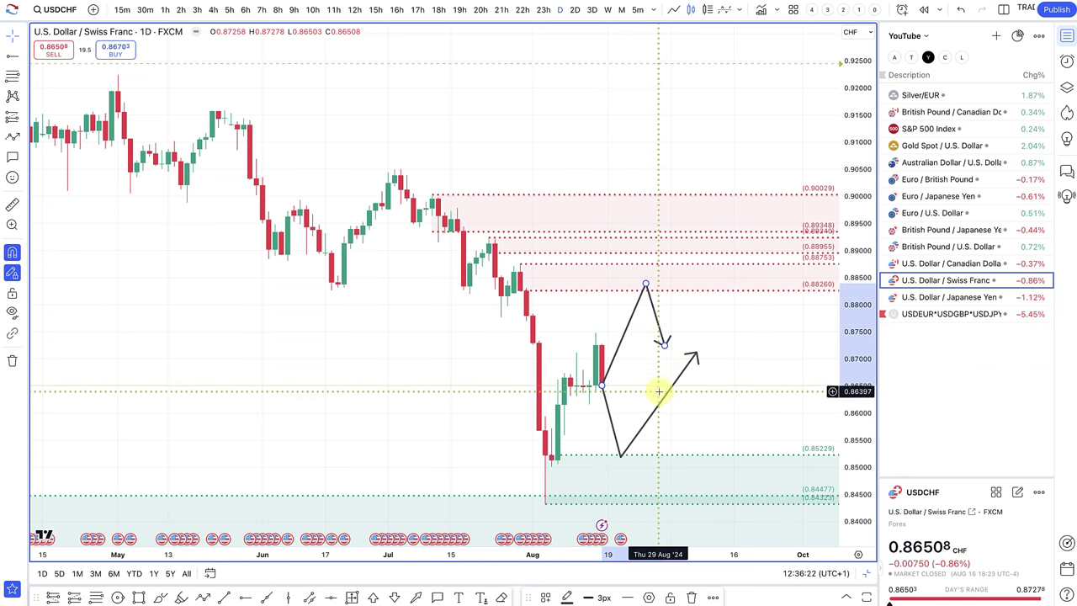
# Step: Shorten the lower path's upward leg so its arrowhead ends at about 0.866 in late August
pyautogui.click(697, 355)
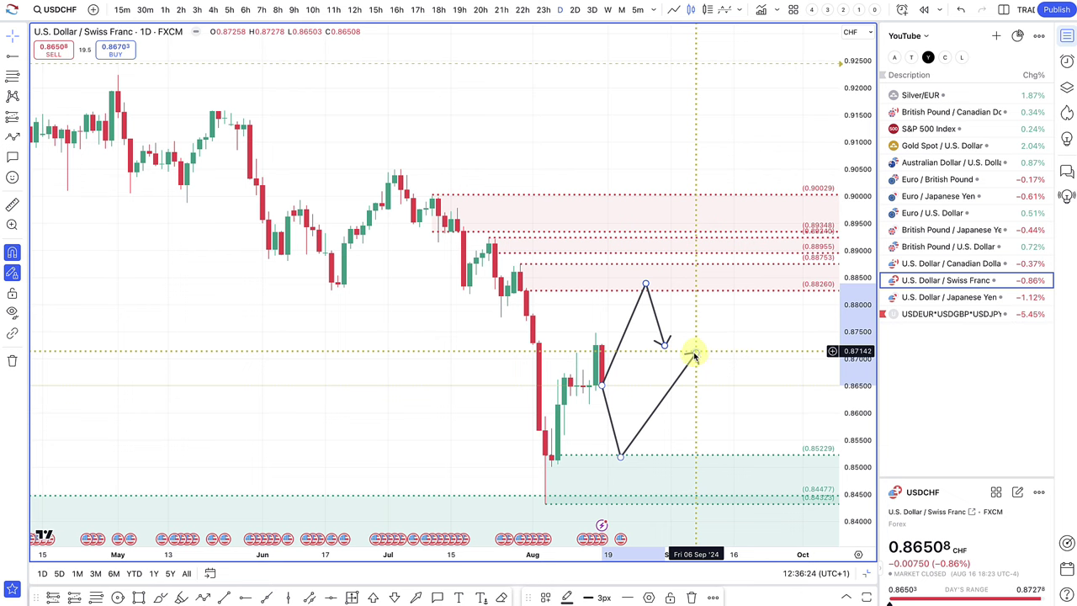
pyautogui.moveTo(695, 355); pyautogui.dragTo(658, 379)
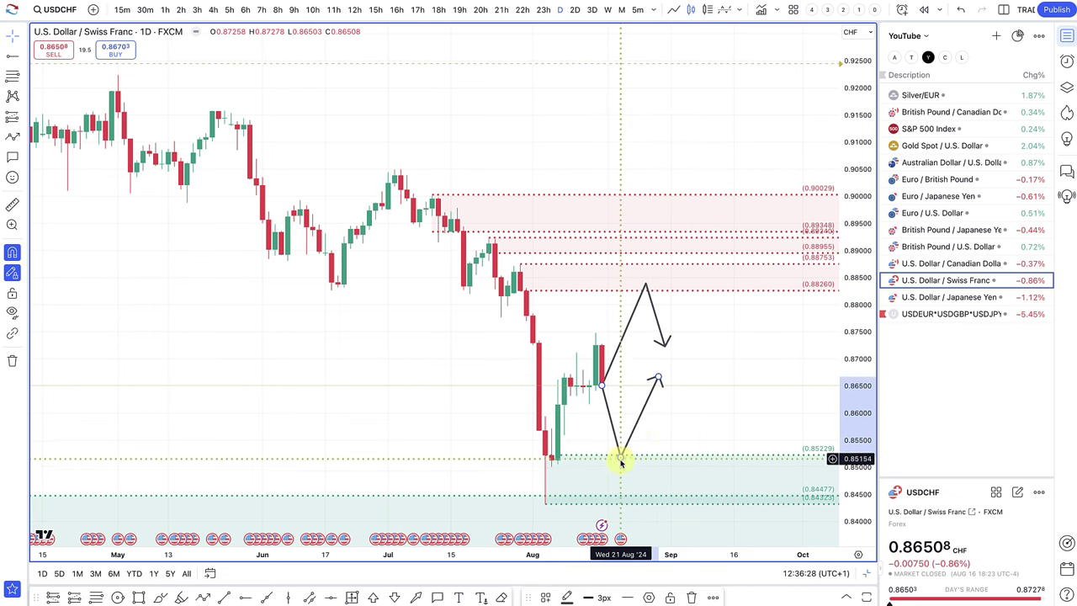
pyautogui.moveTo(658, 378); pyautogui.dragTo(653, 380)
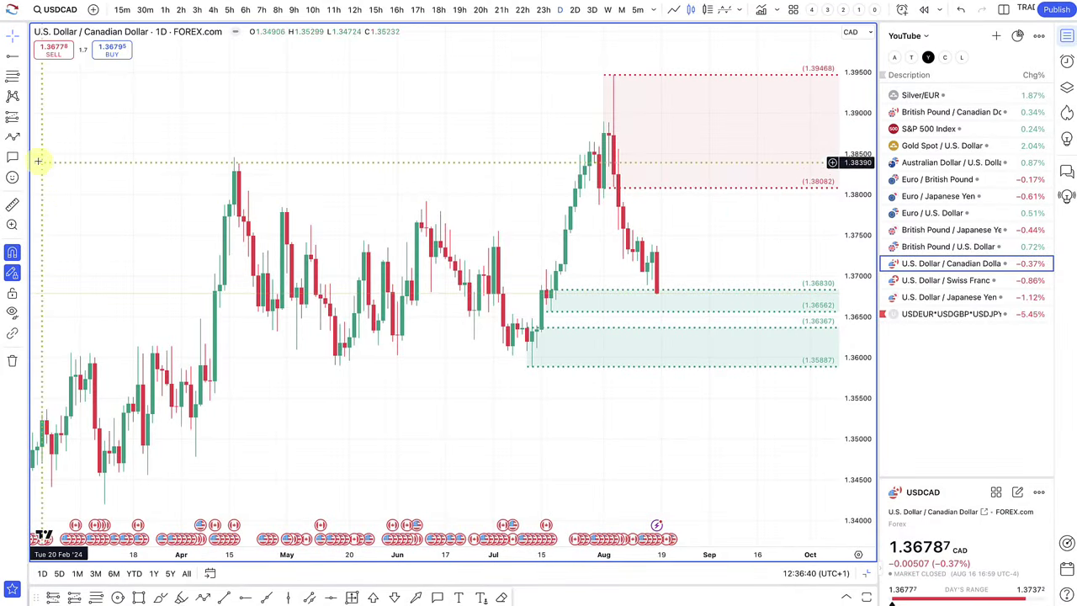
# Step: On the USDCAD chart, draw a path from the latest candle's close up to about 1.3725 on 28 August
pyautogui.click(13, 139)
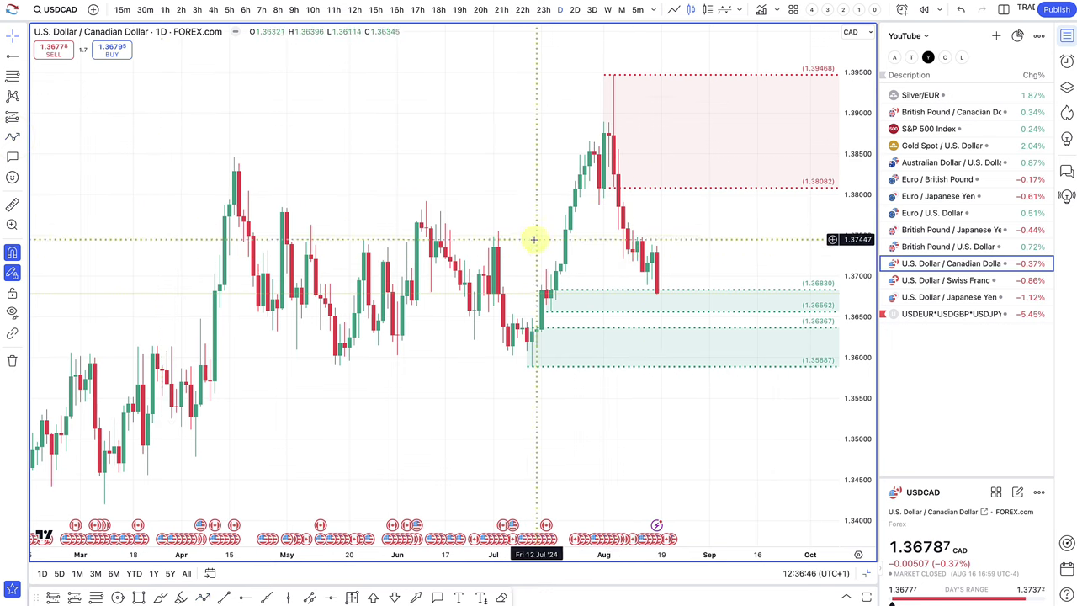
pyautogui.click(15, 141)
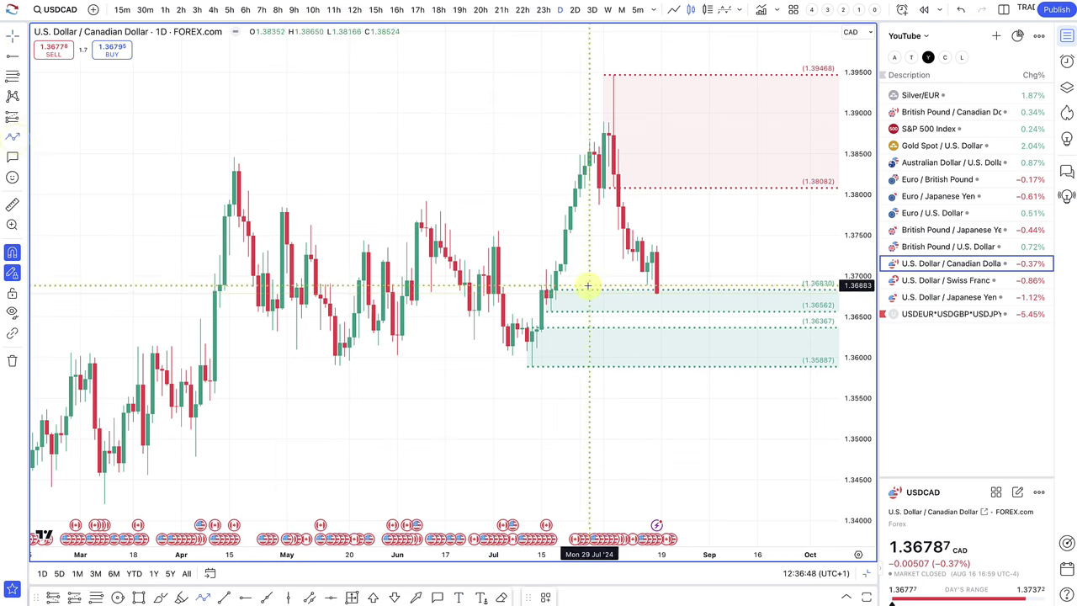
pyautogui.click(658, 294)
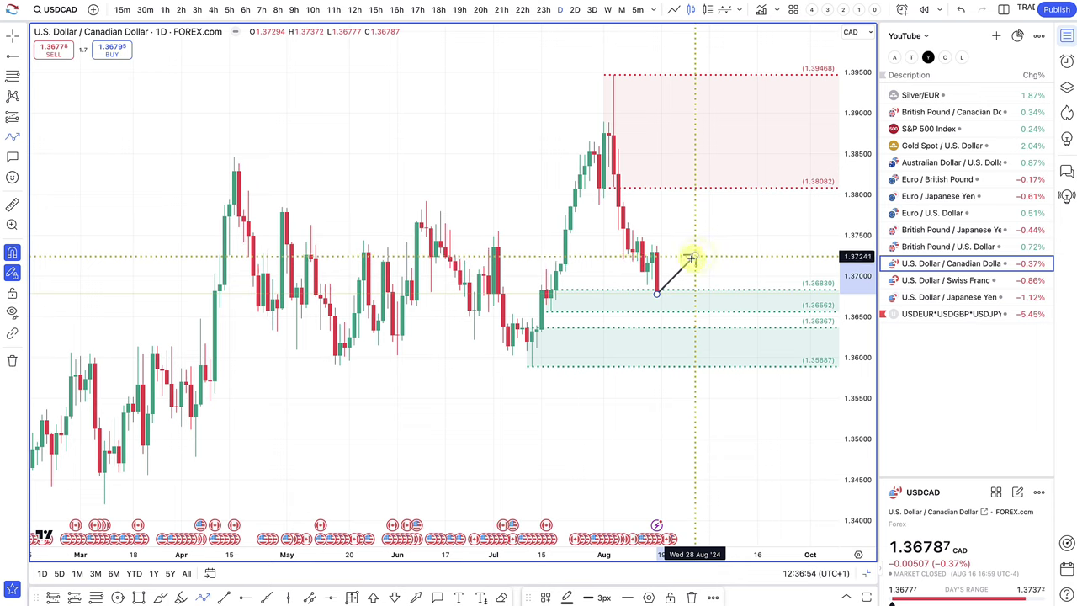
pyautogui.click(691, 258)
# Step: Check the economic event near 20 August and move the path's start to about 1.367 on 19 August, inside the upper demand zone
pyautogui.scroll(5, 654, 283)
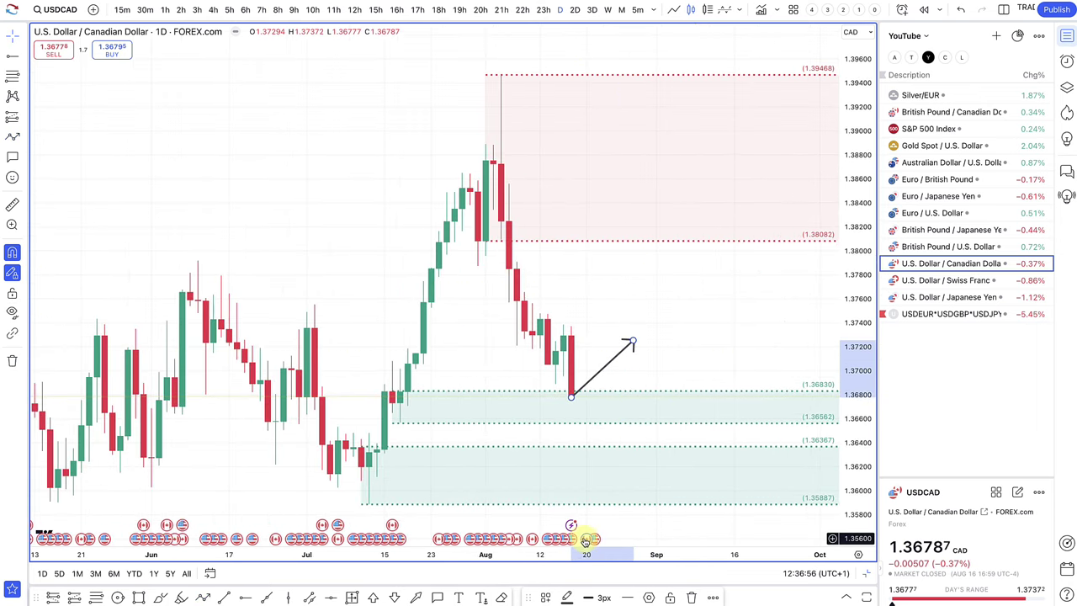
pyautogui.click(587, 541)
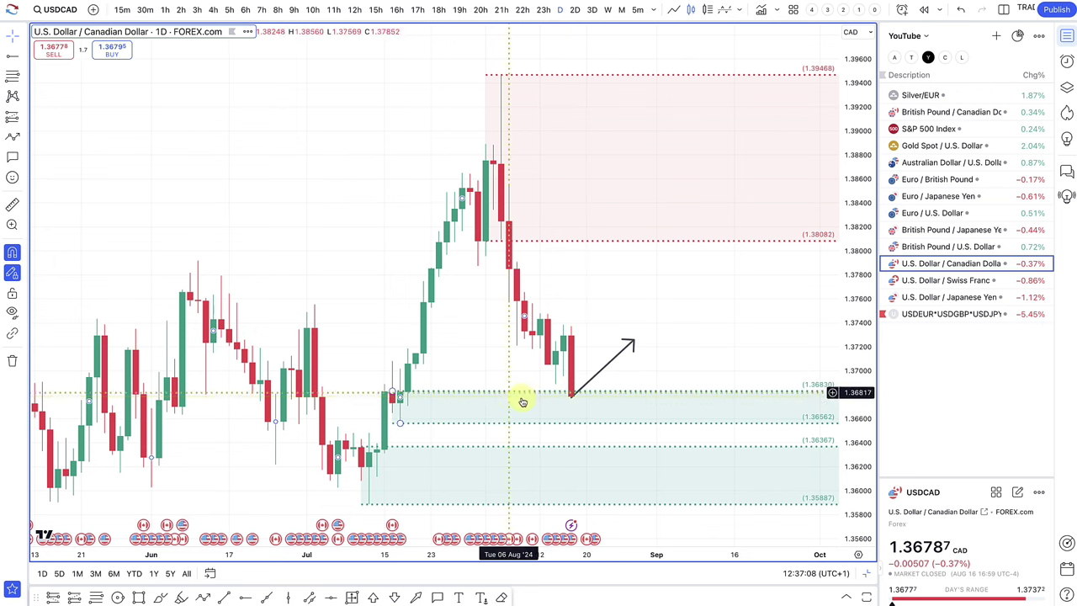
pyautogui.moveTo(571, 401)
pyautogui.mouseDown()
pyautogui.moveTo(584, 413)
pyautogui.moveTo(571, 413)
pyautogui.mouseUp()
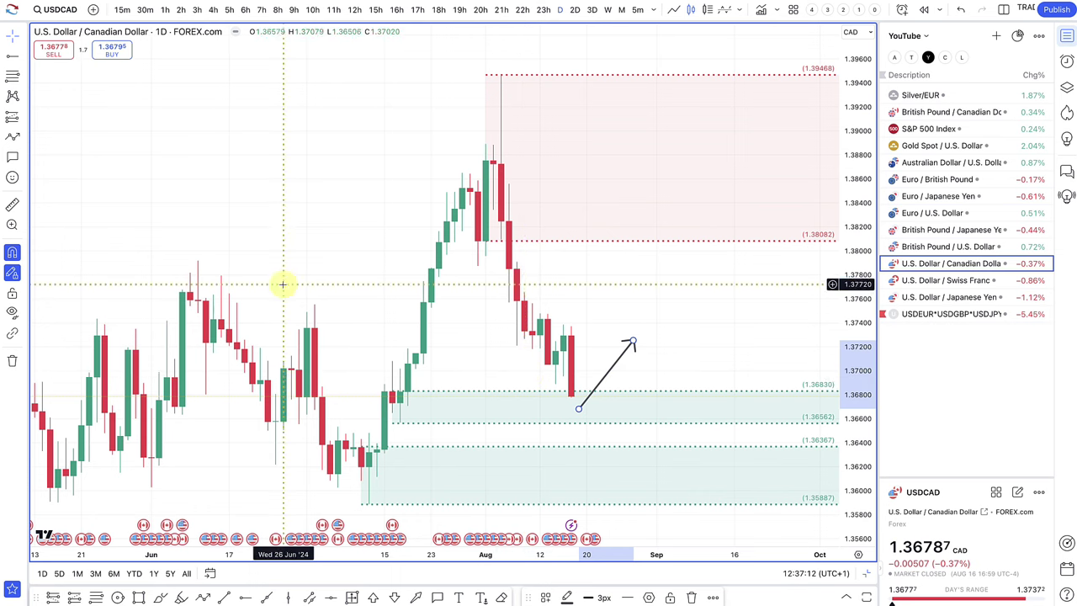
# Step: Mark a supply zone from 1.37165 to 1.37480 starting at the 12 August candle
pyautogui.click(13, 81)
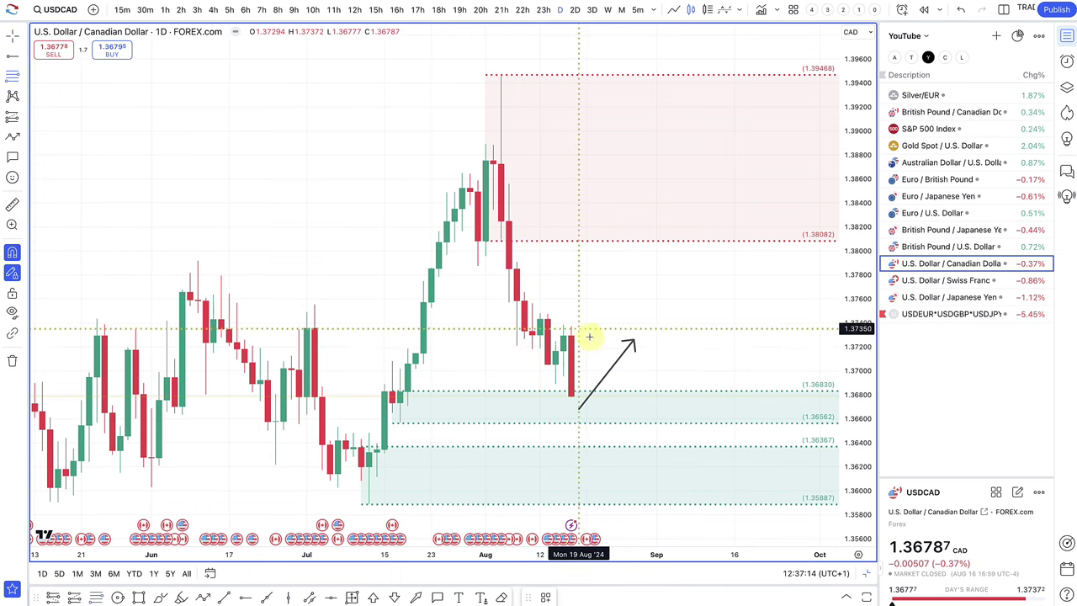
pyautogui.moveTo(565, 348); pyautogui.dragTo(540, 313)
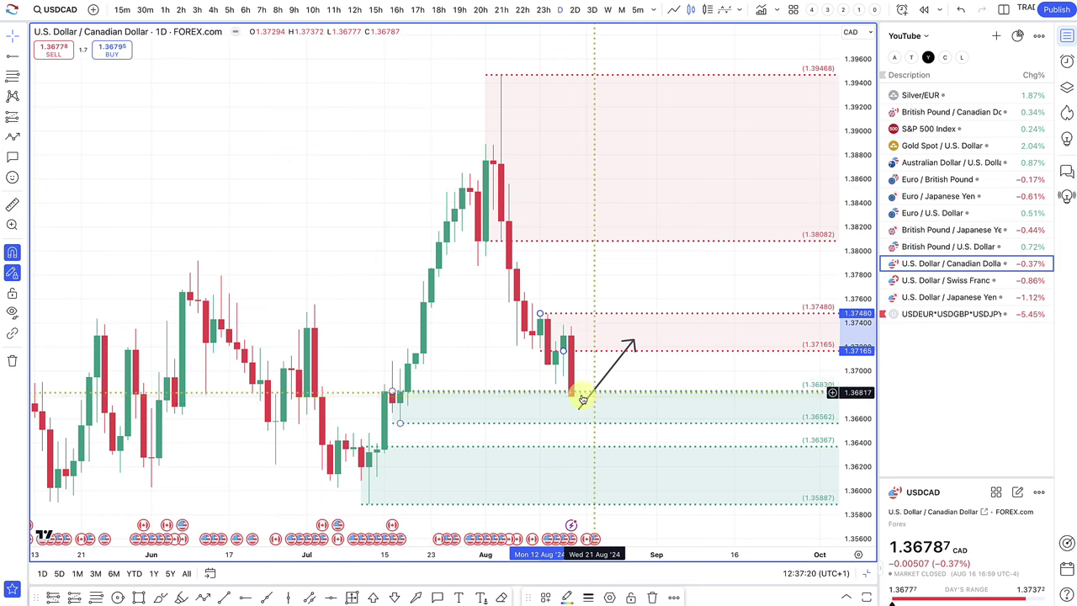
# Step: Lower the path's start to about 1.3664 in the demand zone and move its arrowhead to about 1.3728 in the new supply zone
pyautogui.scroll(-2, 599, 427)
pyautogui.scroll(-1, 600, 427)
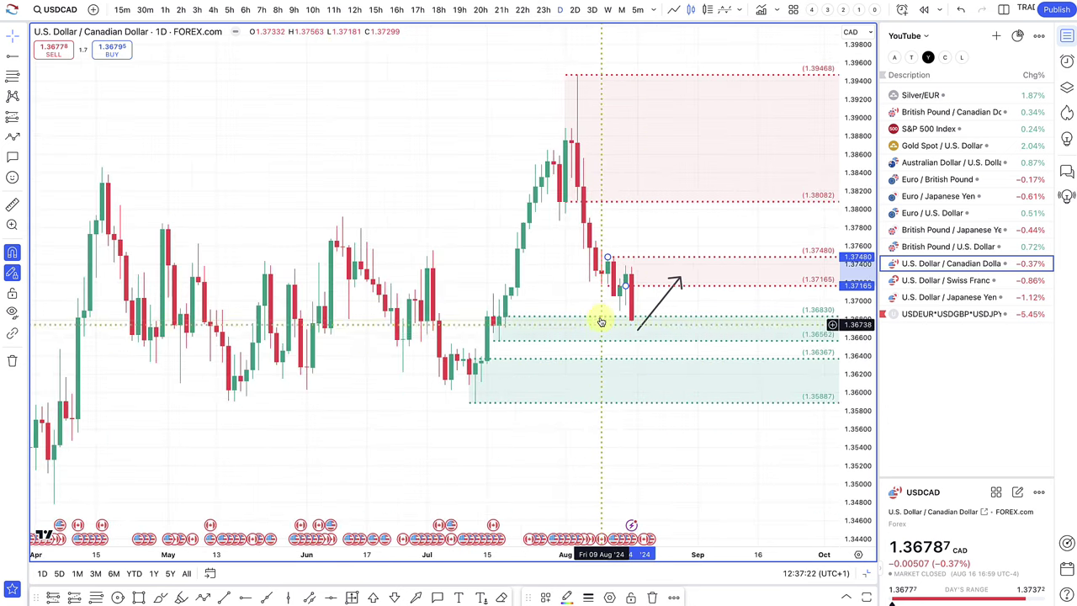
pyautogui.scroll(3, 632, 305)
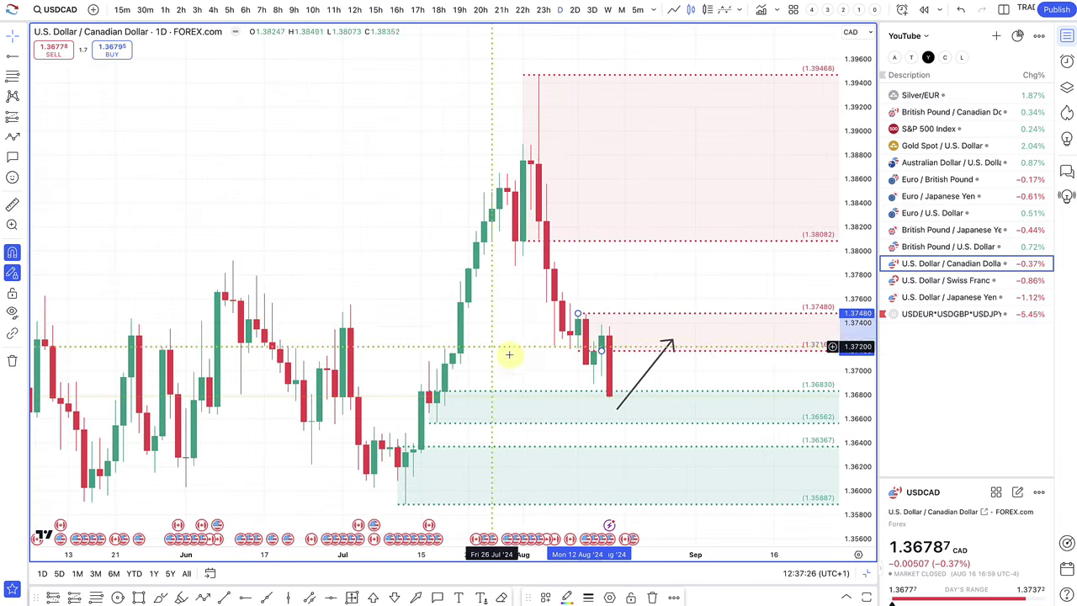
pyautogui.click(617, 413)
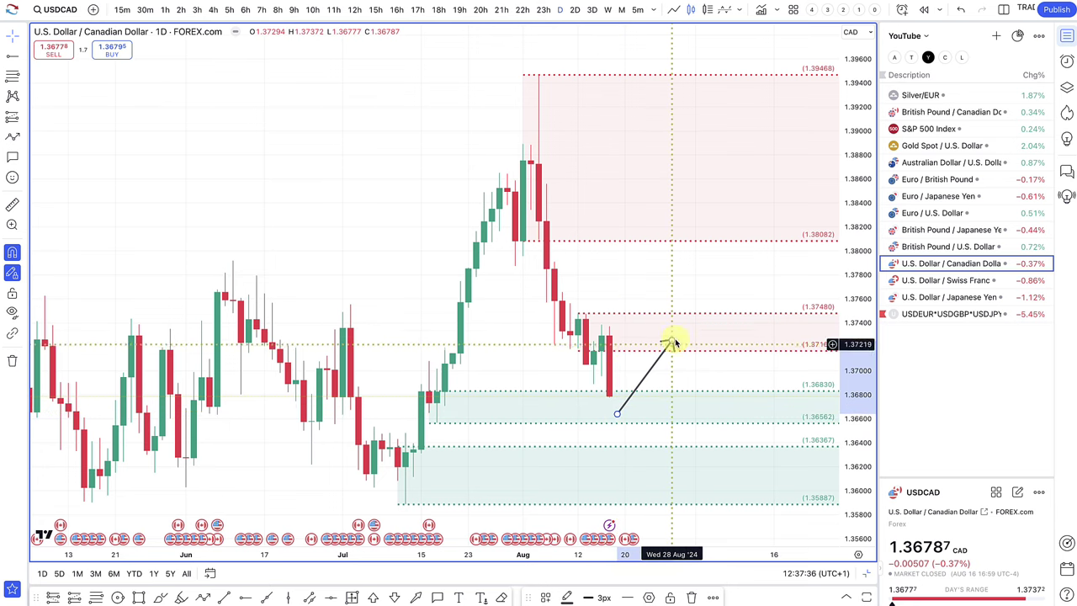
pyautogui.moveTo(672, 341); pyautogui.dragTo(663, 337)
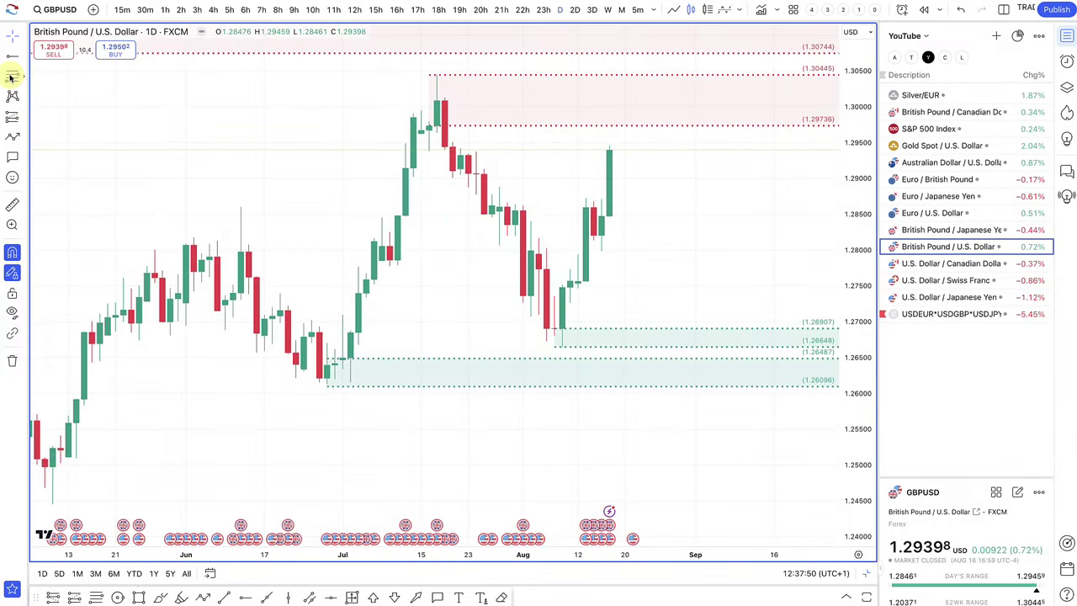
# Step: On the GBPUSD chart, mark a zone from 1.28595 to 1.27984 on the 14–15 August candles and apply the DEMAND drawing template
pyautogui.click(12, 77)
pyautogui.click(595, 220)
pyautogui.click(601, 253)
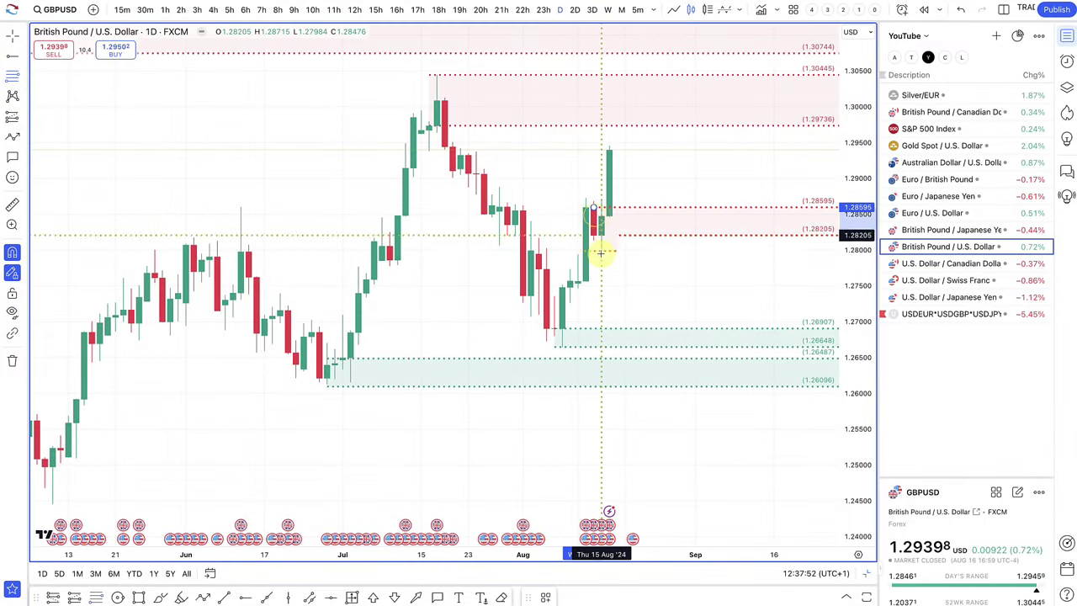
pyautogui.click(547, 597)
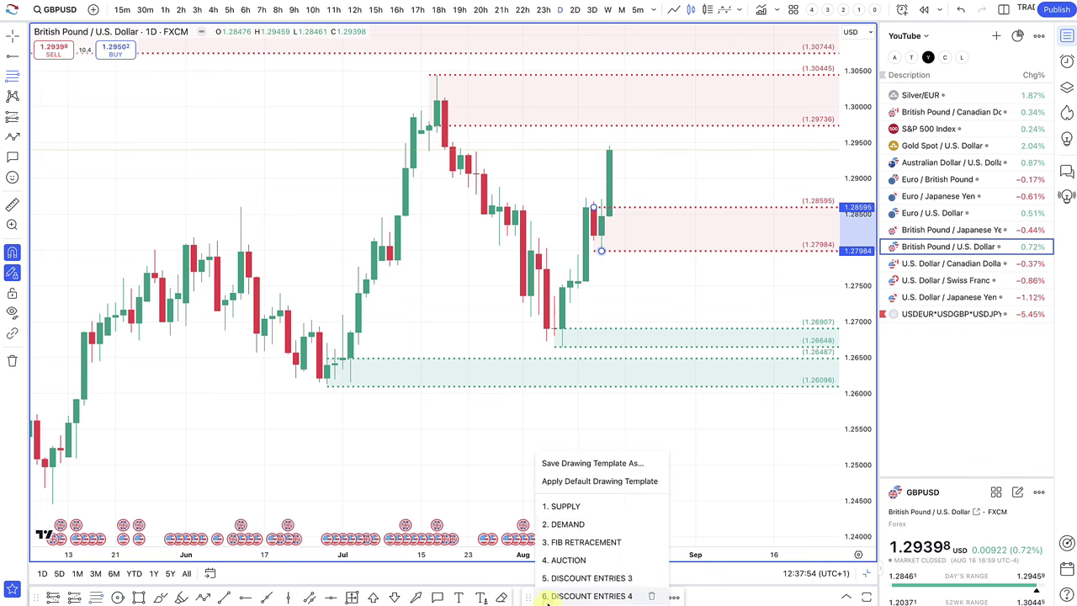
pyautogui.click(577, 523)
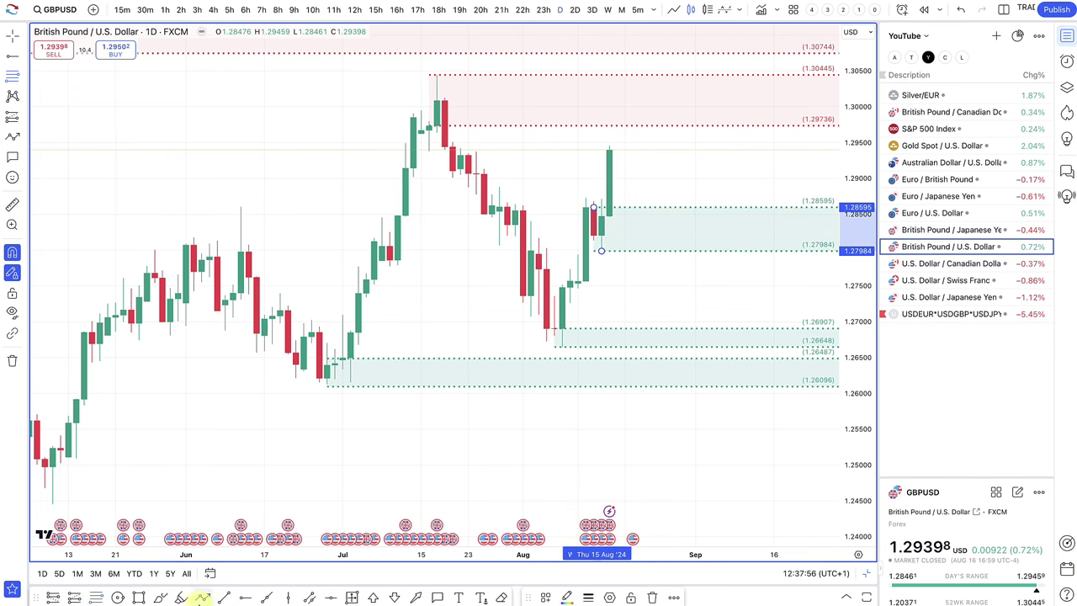
# Step: Draw a path from about 1.294 on 19 August down to about 1.281 in the demand zone, then up to about 1.293 on 3 September
pyautogui.click(202, 597)
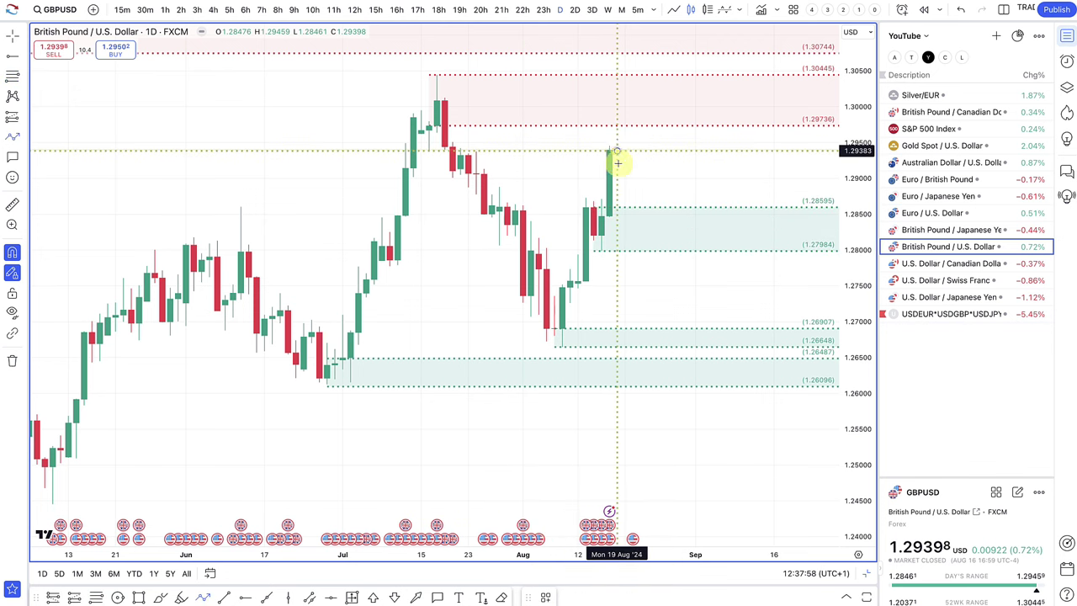
pyautogui.click(641, 244)
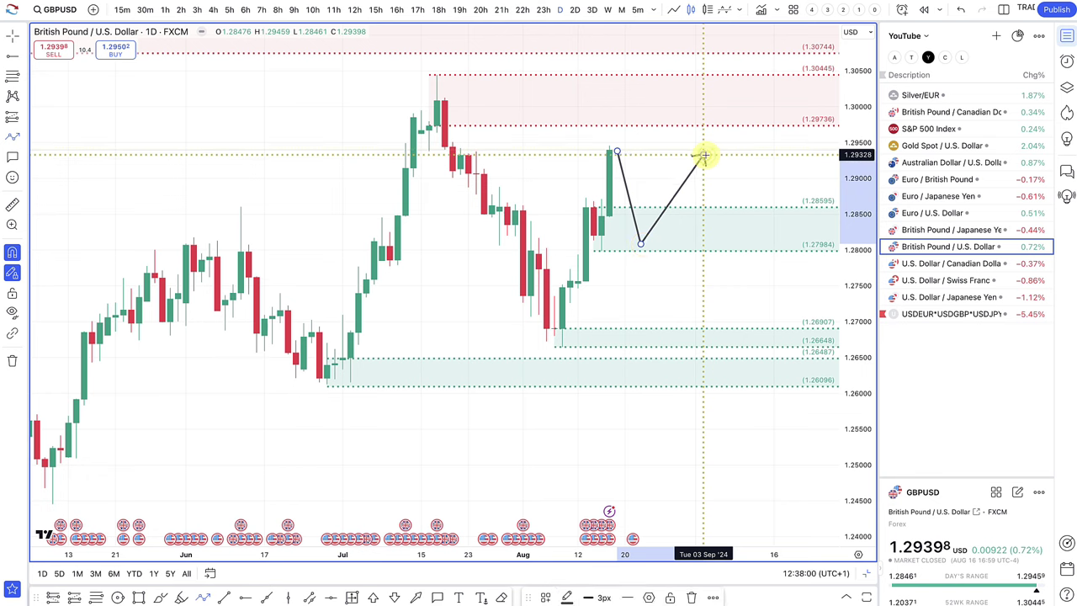
pyautogui.doubleClick(704, 156)
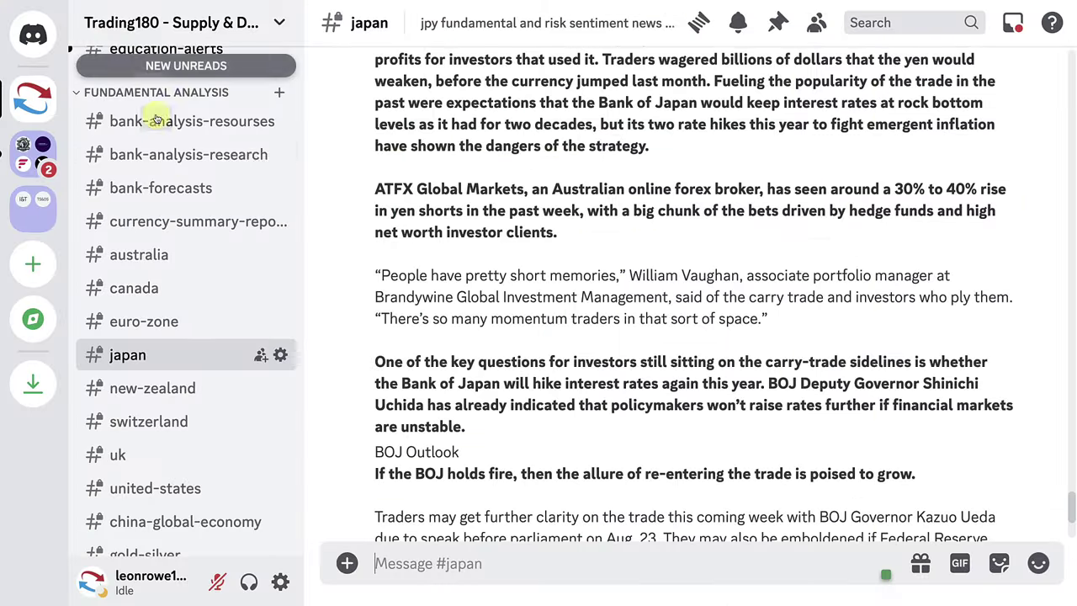
# Step: Switch to Discord, open the uk channel and read the 15 August Bloomberg article on UK growth and rate-cut expectations
pyautogui.scroll(-1, 185, 252)
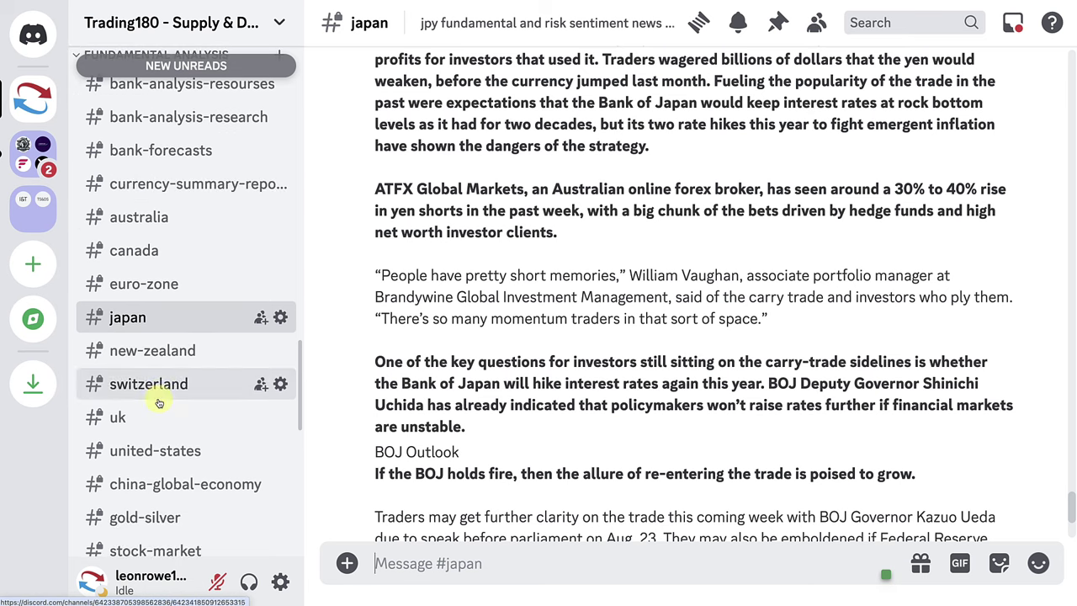
pyautogui.click(152, 421)
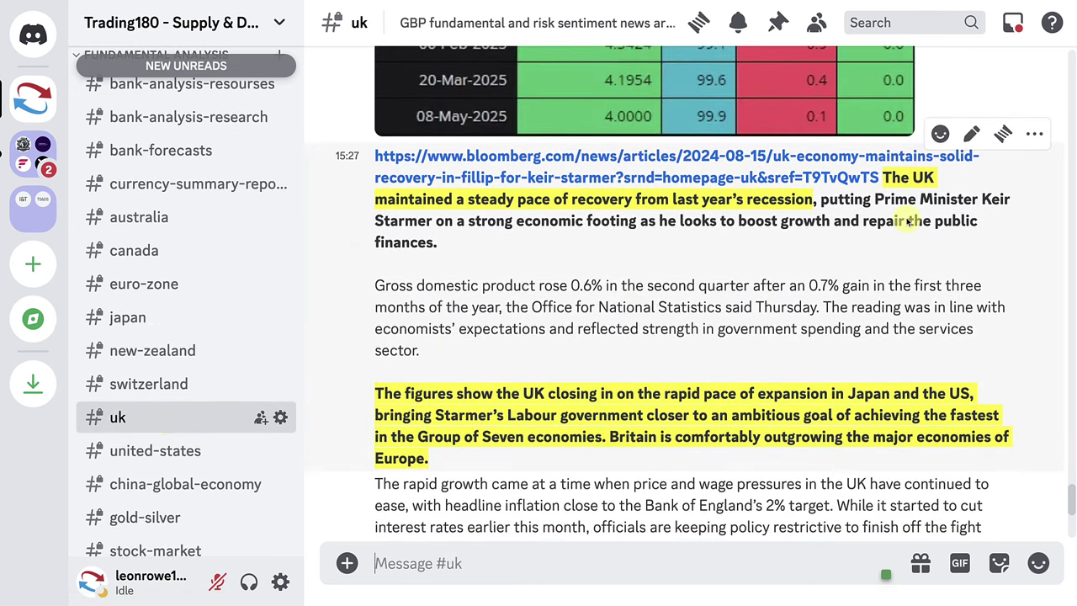
pyautogui.moveTo(889, 185)
pyautogui.moveTo(406, 410)
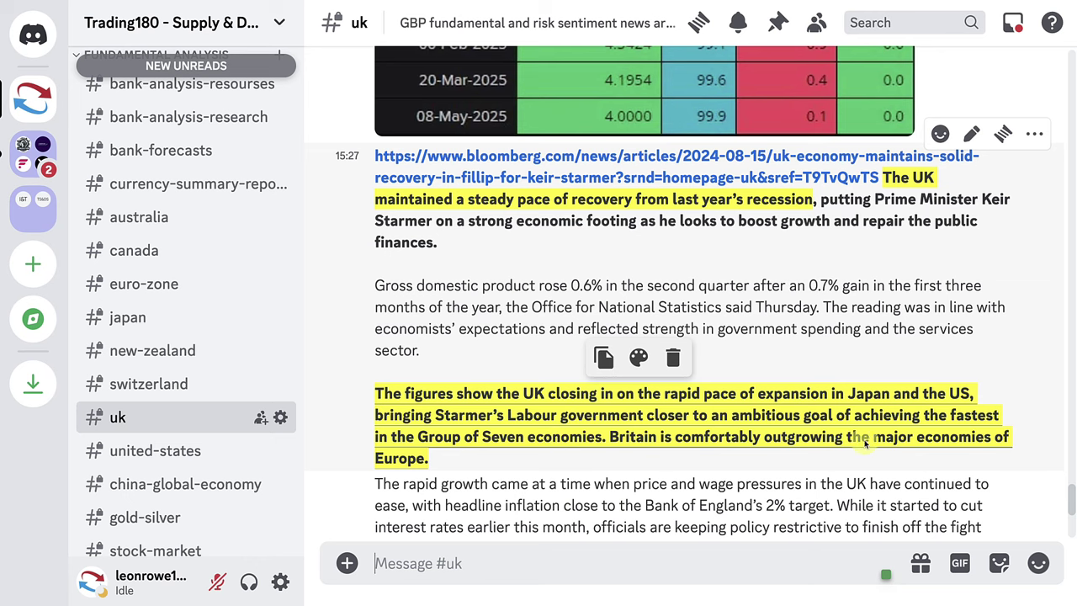
pyautogui.scroll(-6, 447, 468)
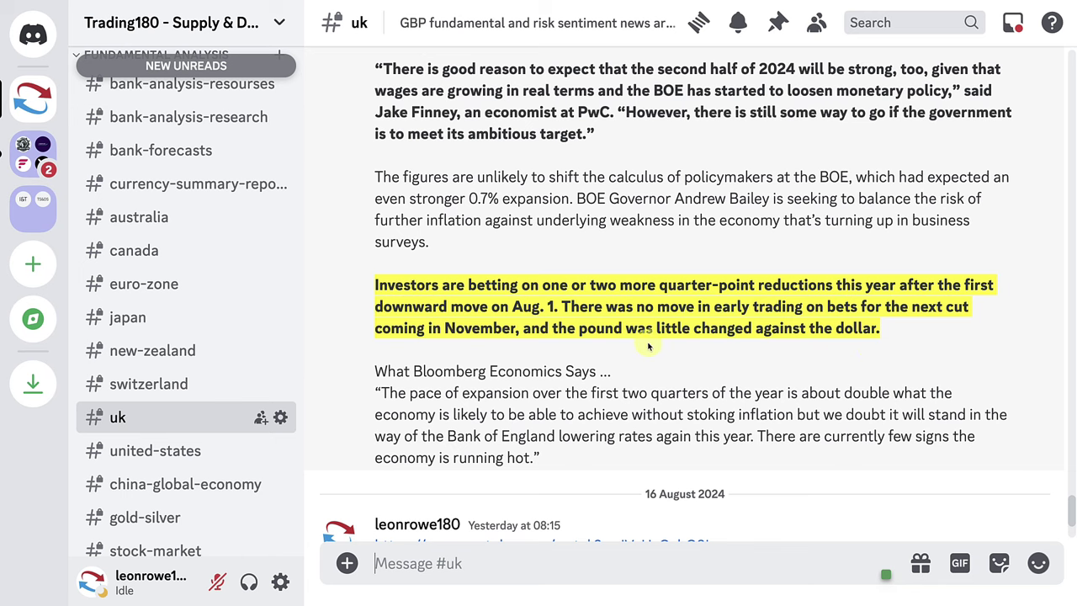
# Step: Review the BOE probability distribution table above the article, then return to the highlighted UK growth passages
pyautogui.scroll(10, 968, 337)
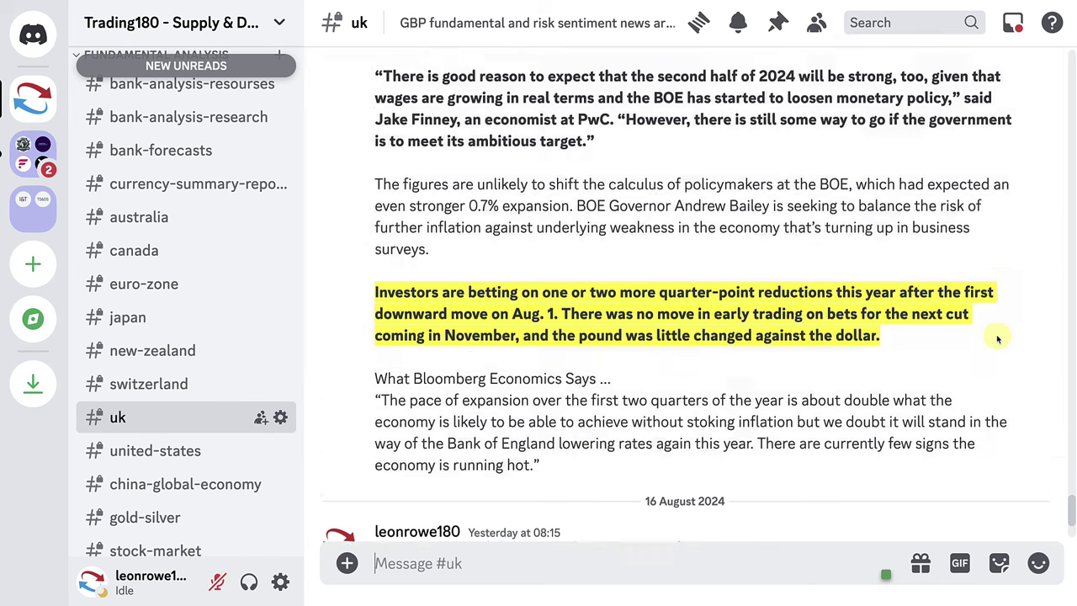
pyautogui.scroll(5, 1018, 291)
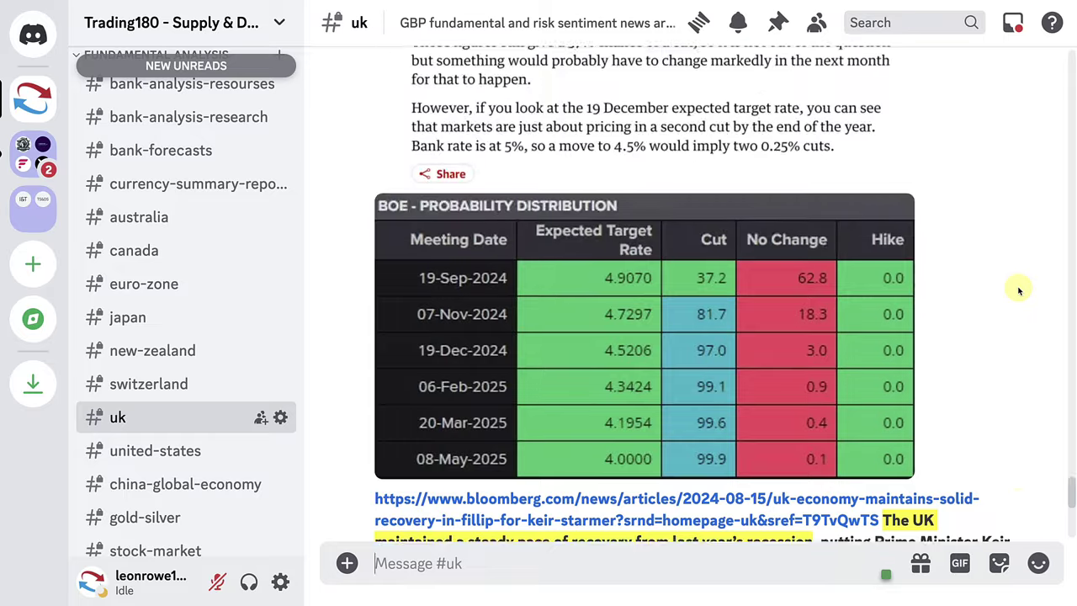
pyautogui.scroll(-8, 1018, 291)
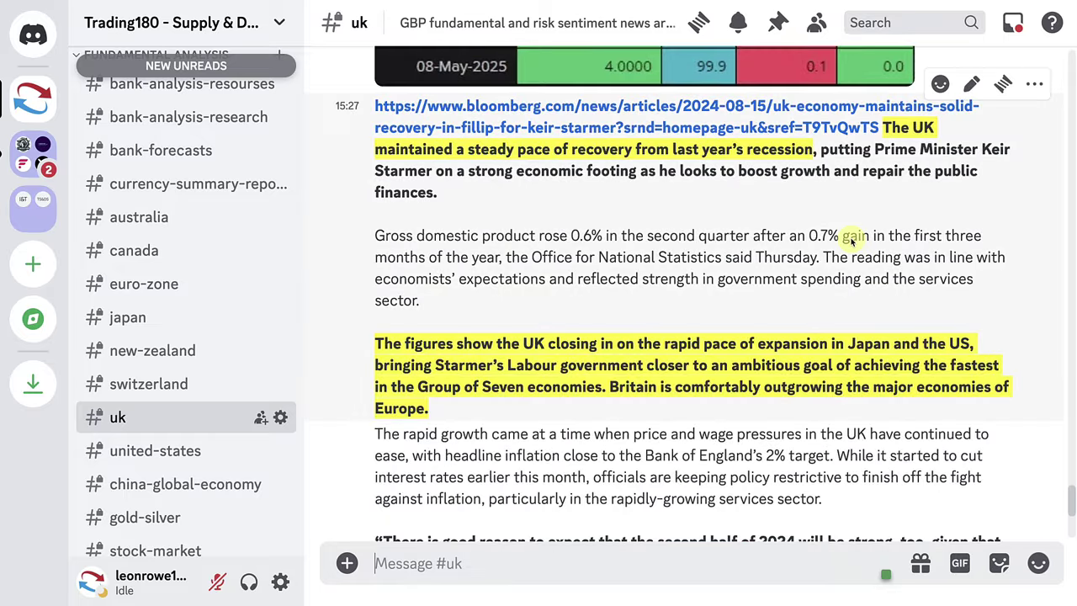
# Step: Review the 15 August FTSE 100 post in the uk channel and enlarge the BOE probability distribution table to examine the rate-cut odds
pyautogui.scroll(10, 851, 240)
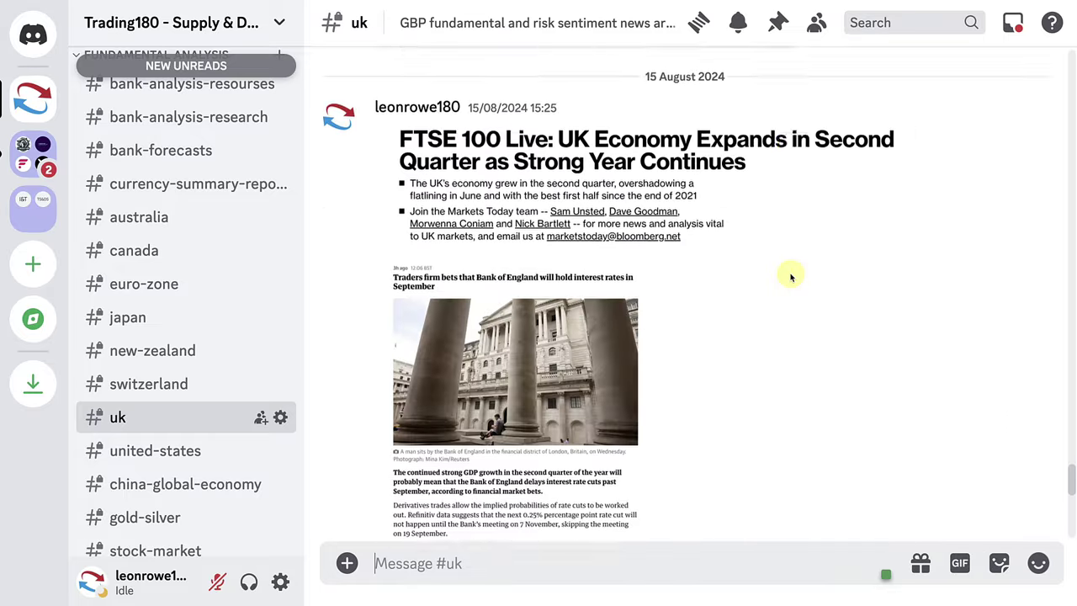
pyautogui.scroll(3, 791, 277)
pyautogui.scroll(-10, 791, 274)
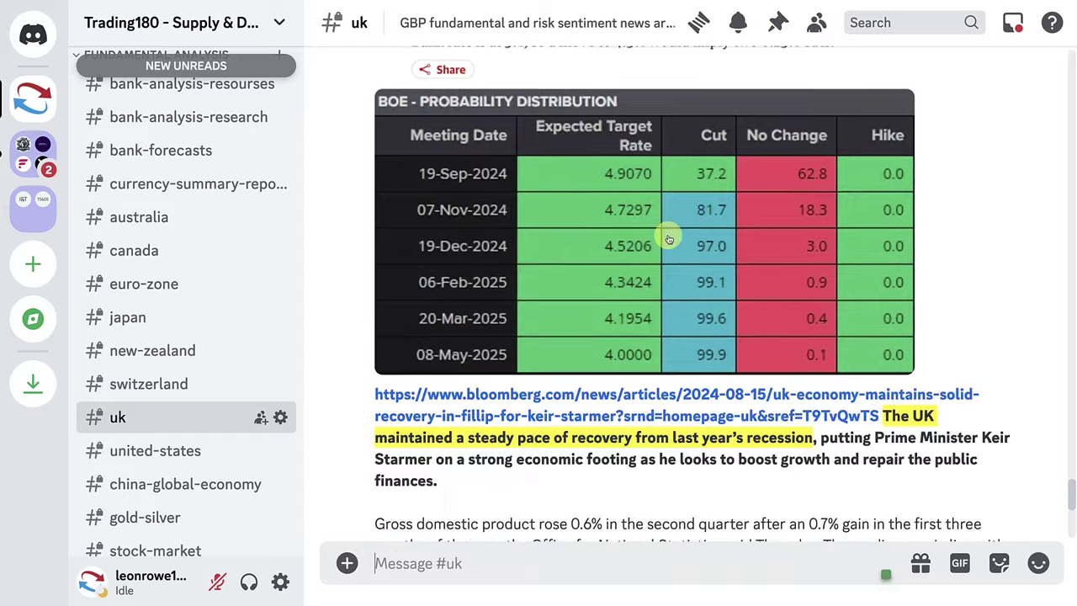
pyautogui.click(669, 240)
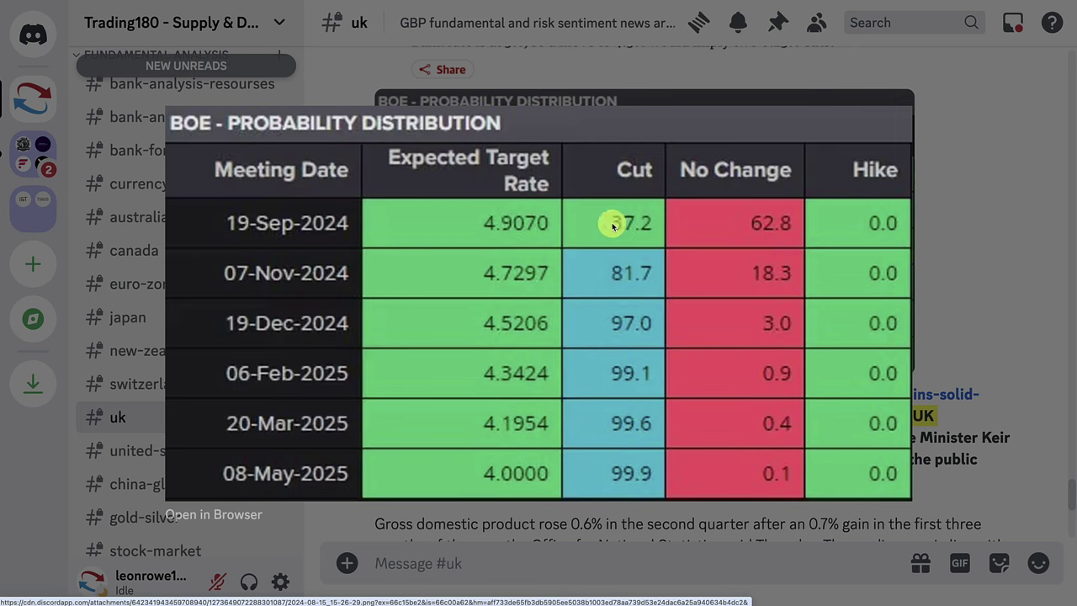
pyautogui.click(650, 83)
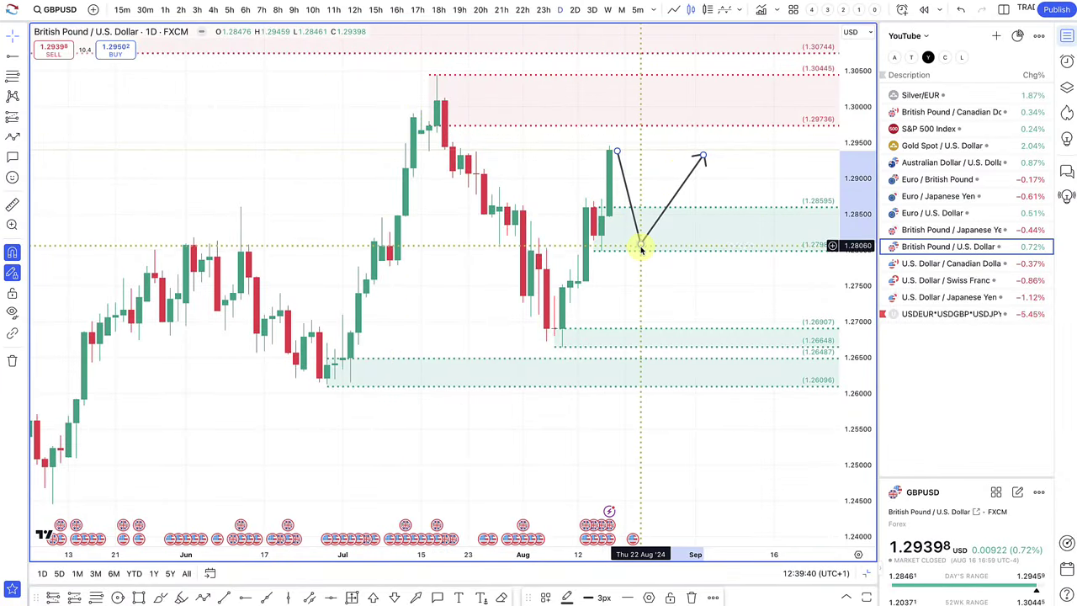
# Step: Back on the GBPUSD chart, reshape the path to run from about 1.294 on 16 August to 1.2805 on 23 August, ending near 1.300
pyautogui.moveTo(639, 244)
pyautogui.mouseDown()
pyautogui.moveTo(648, 206)
pyautogui.moveTo(648, 220)
pyautogui.mouseUp()
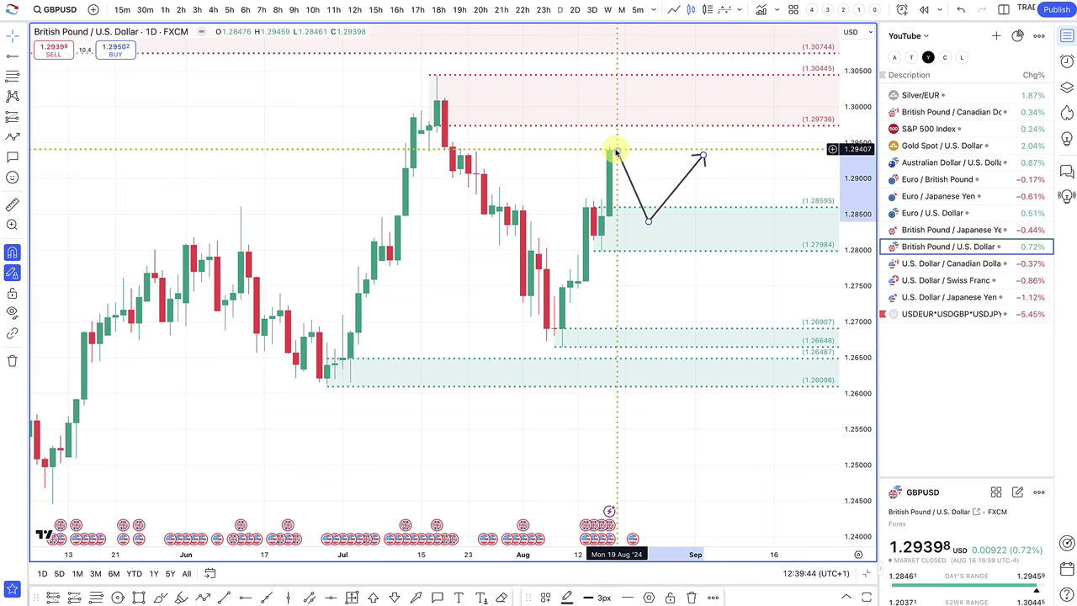
pyautogui.moveTo(648, 220); pyautogui.dragTo(641, 248)
pyautogui.moveTo(704, 156); pyautogui.dragTo(711, 105)
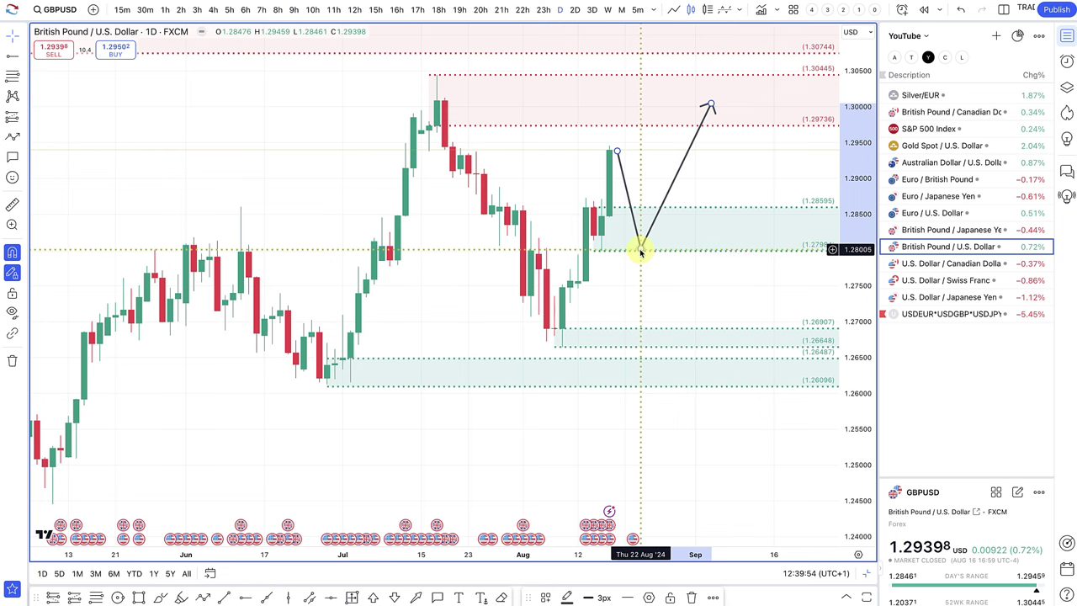
pyautogui.moveTo(640, 250); pyautogui.dragTo(663, 341)
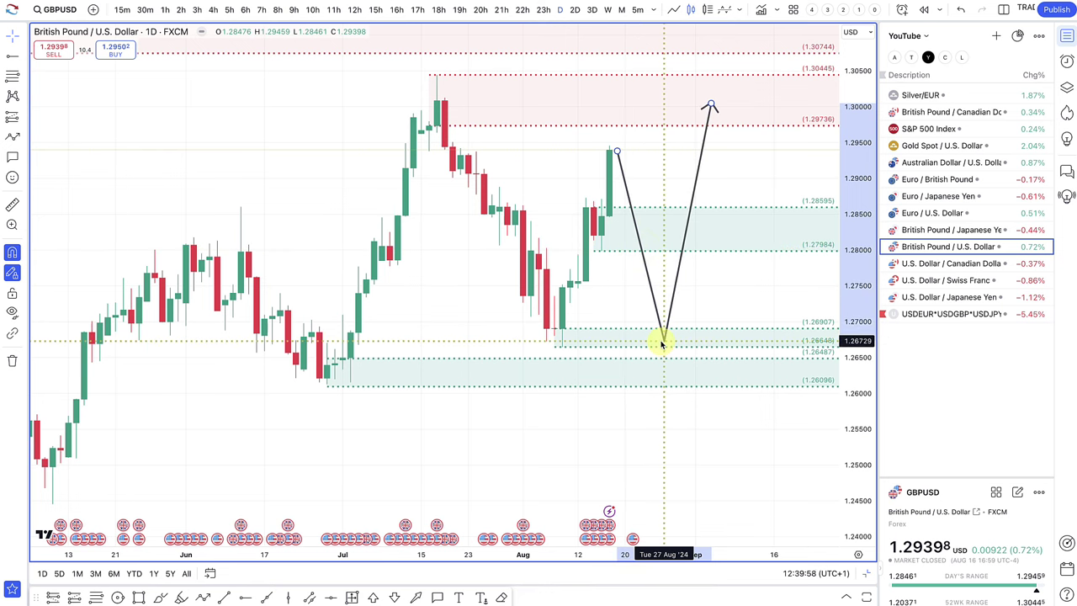
pyautogui.moveTo(661, 342); pyautogui.dragTo(649, 249)
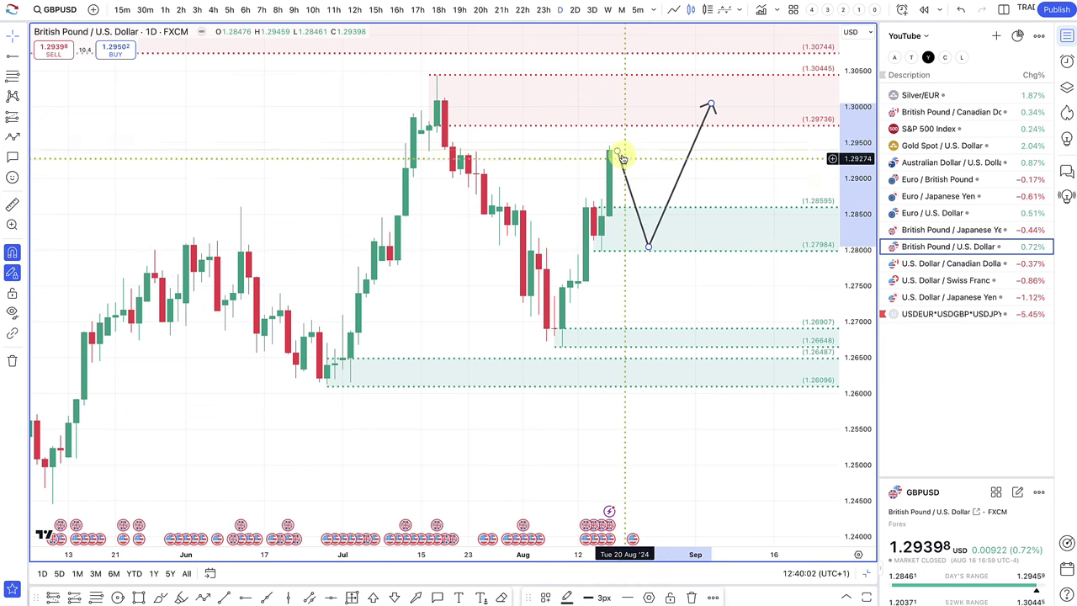
pyautogui.moveTo(617, 152); pyautogui.dragTo(610, 151)
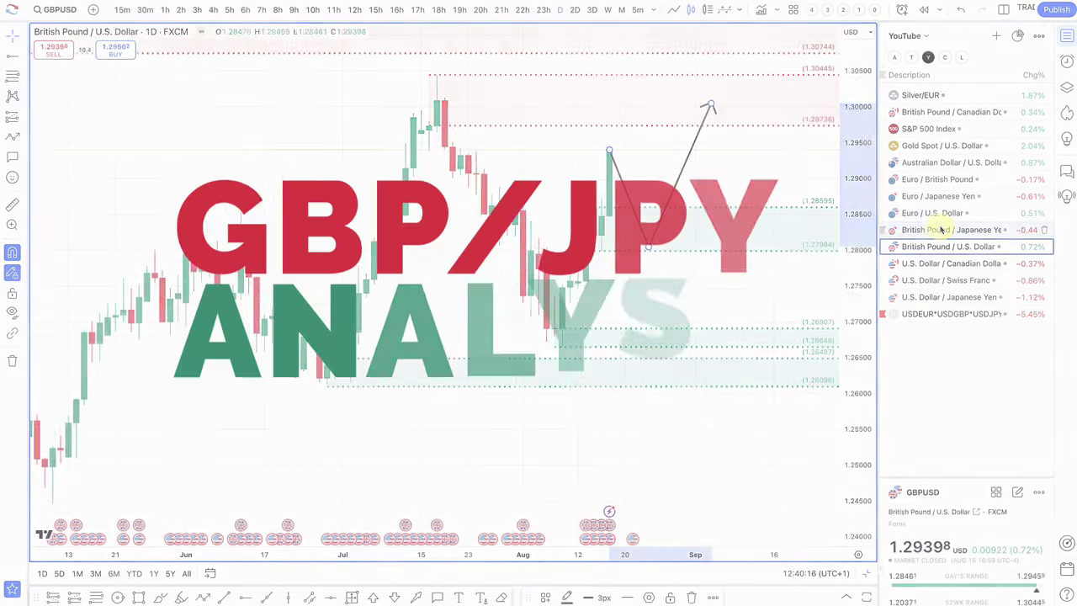
# Step: Open the GBPJPY chart and mark a demand zone from 187.719 to 186.479 starting at the 9 August candle
pyautogui.click(942, 230)
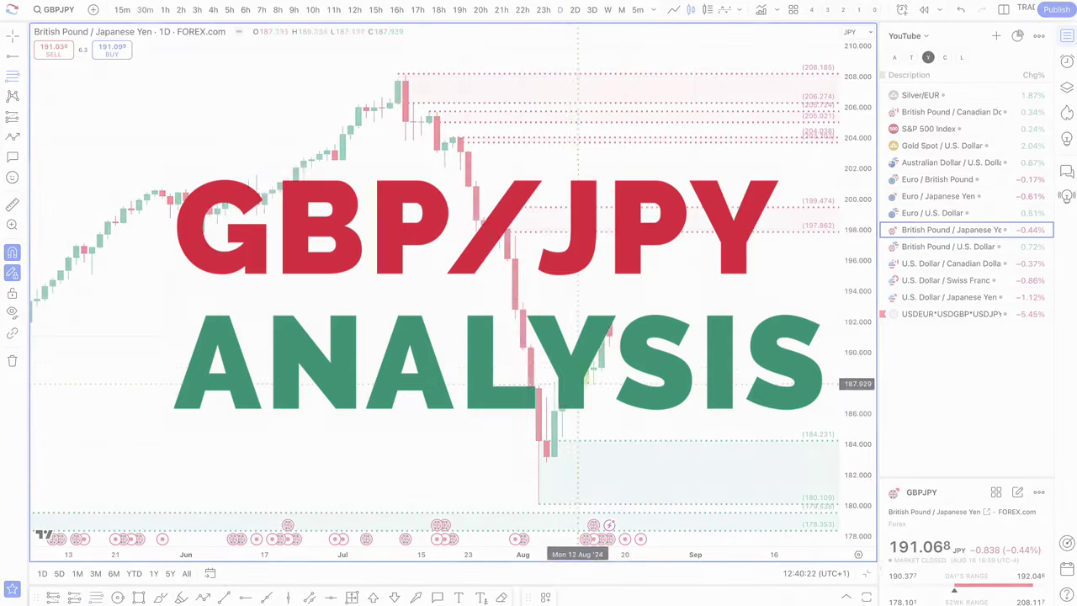
pyautogui.click(569, 404)
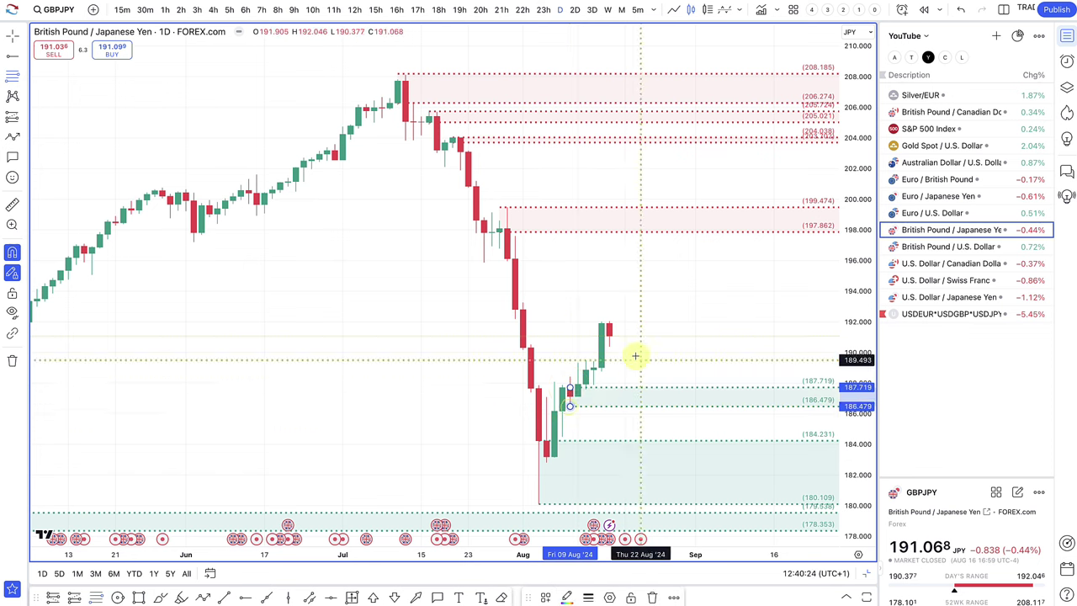
# Step: Draw a path from about 191.1 on 16 August down to about 186.7 on 21 August, then up to about 191.2 on 2 September
pyautogui.click(203, 600)
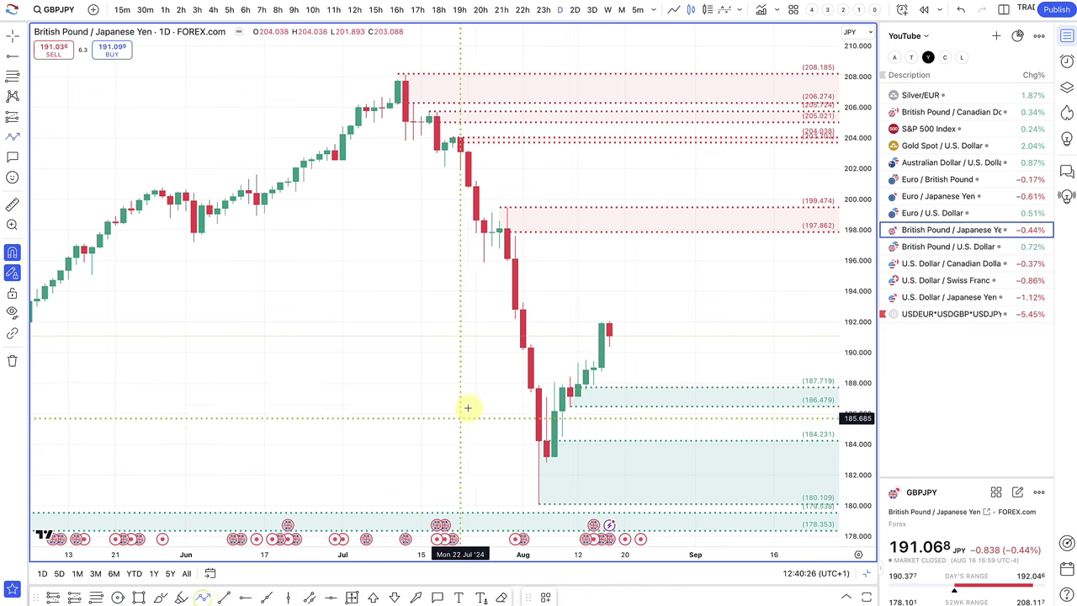
pyautogui.click(609, 334)
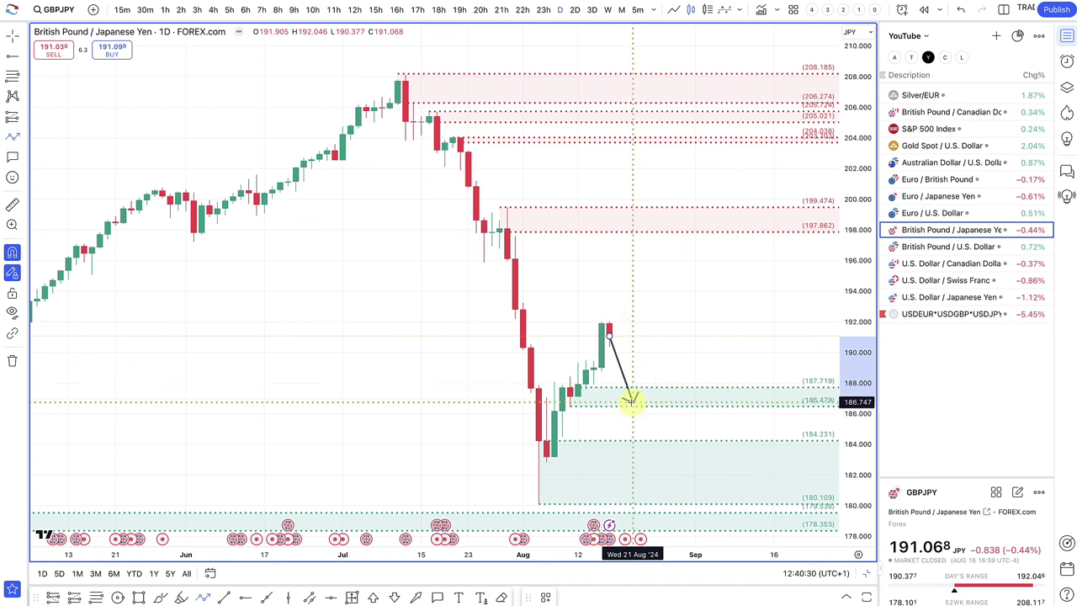
pyautogui.click(632, 401)
pyautogui.doubleClick(694, 334)
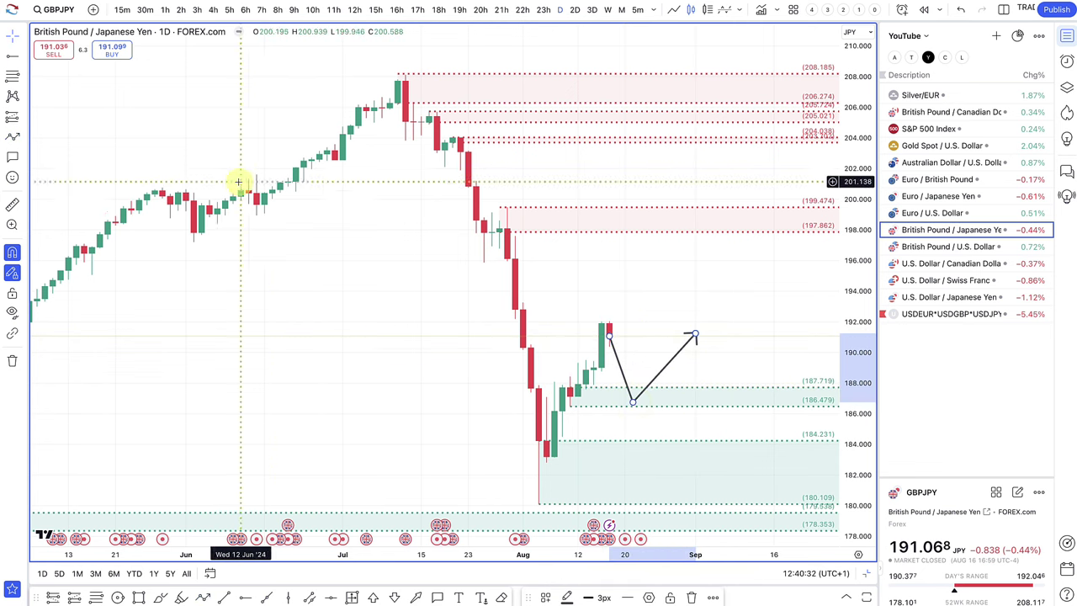
# Step: Draw a second GBPJPY path from about 192 on 16 August up to about 198.3 in the supply zone, then down to about 191.7 on 9 September
pyautogui.click(12, 137)
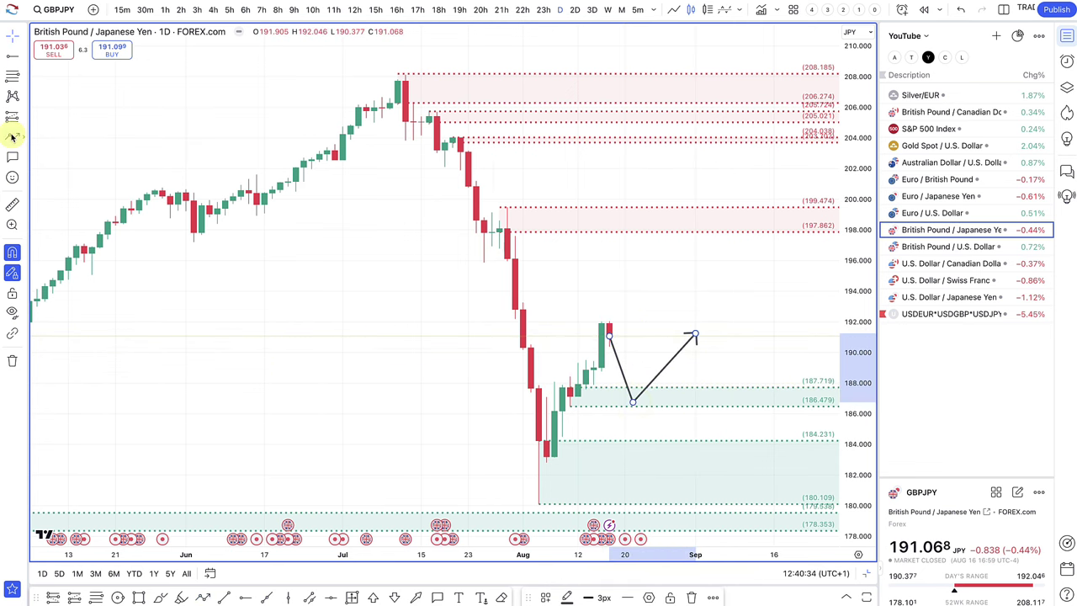
pyautogui.scroll(-3, 606, 323)
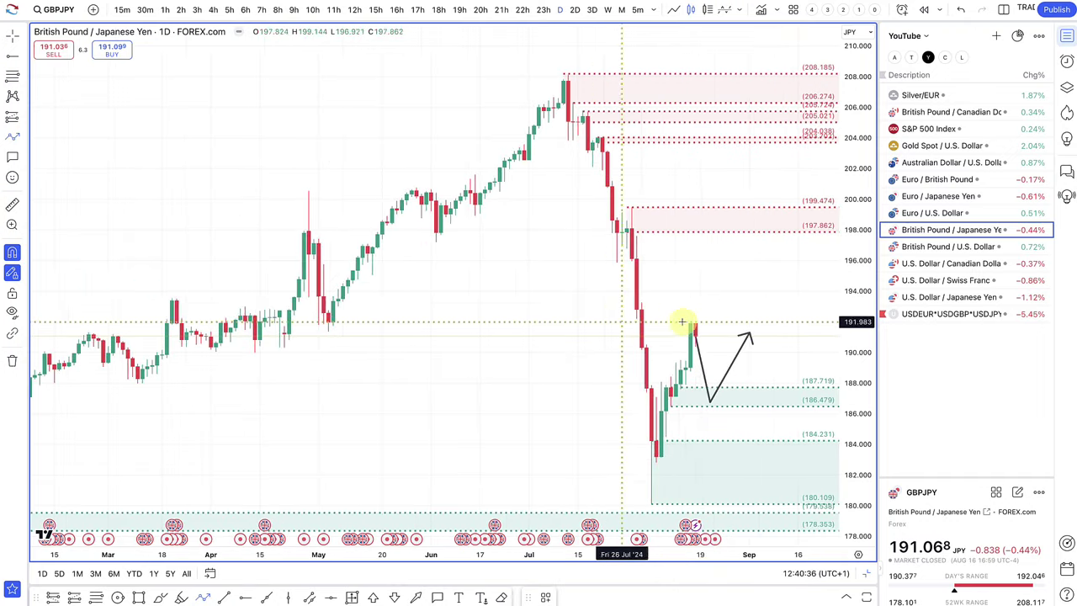
pyautogui.click(693, 325)
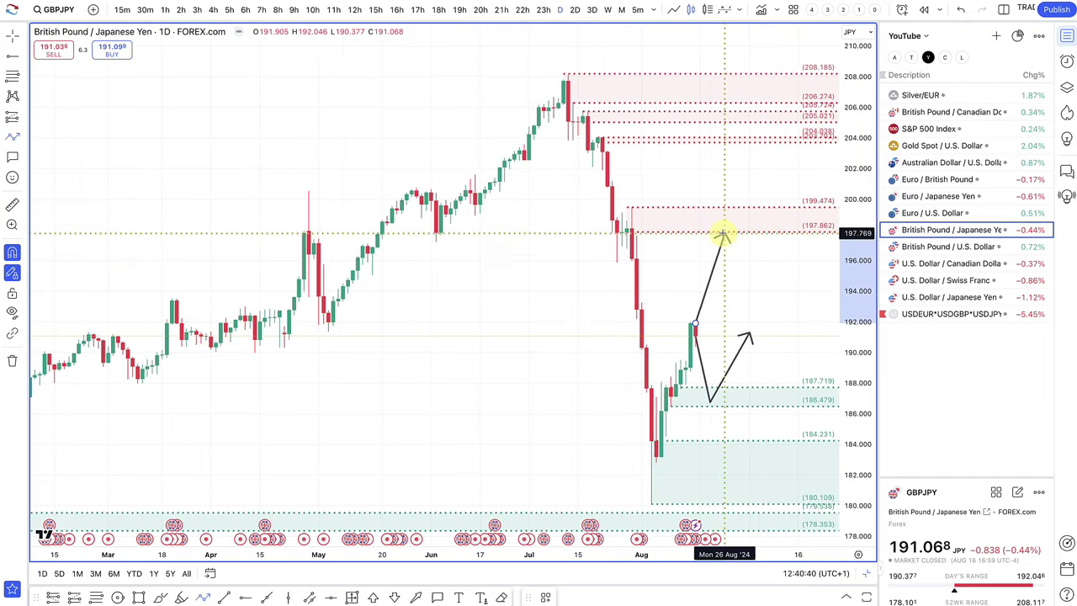
pyautogui.click(728, 226)
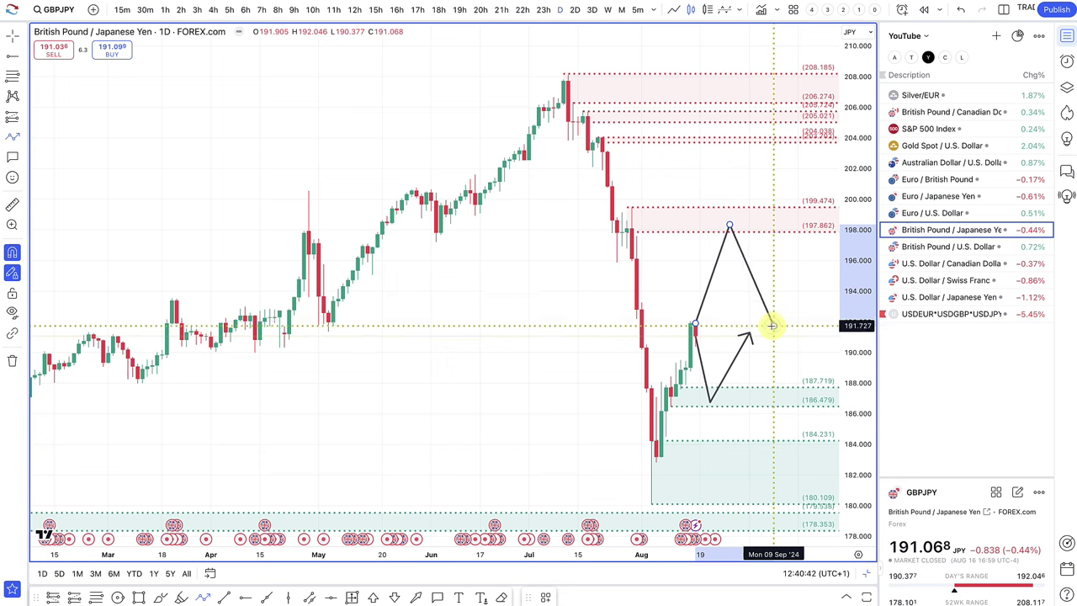
pyautogui.doubleClick(774, 324)
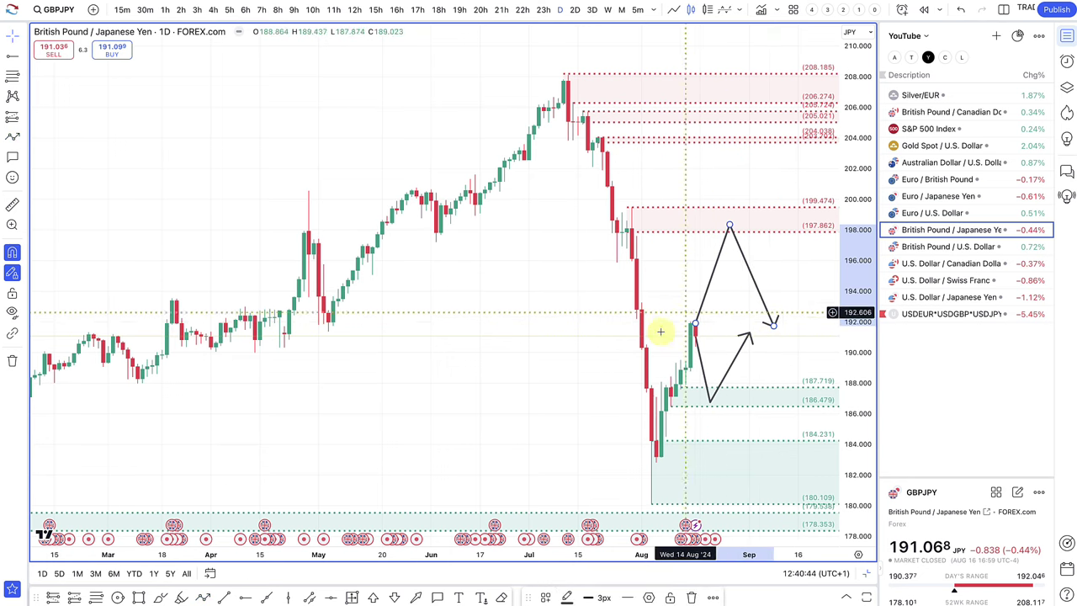
pyautogui.scroll(-3, 662, 331)
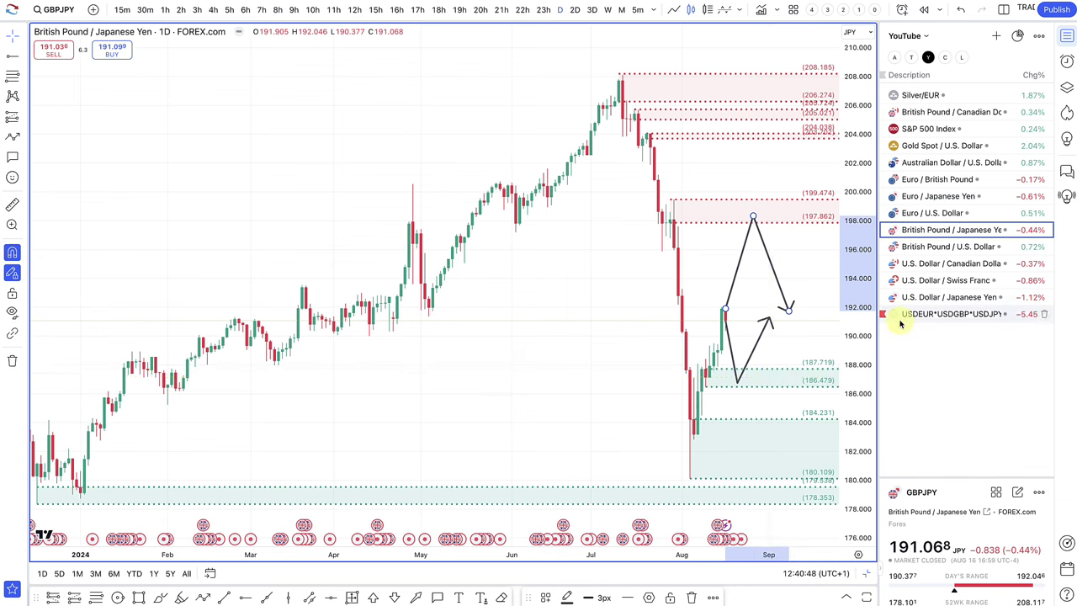
# Step: On the EURUSD chart, draw a path from about 1.103 down to about 1.092 on 21 August, then up to about 1.101 on 2 September
pyautogui.click(936, 213)
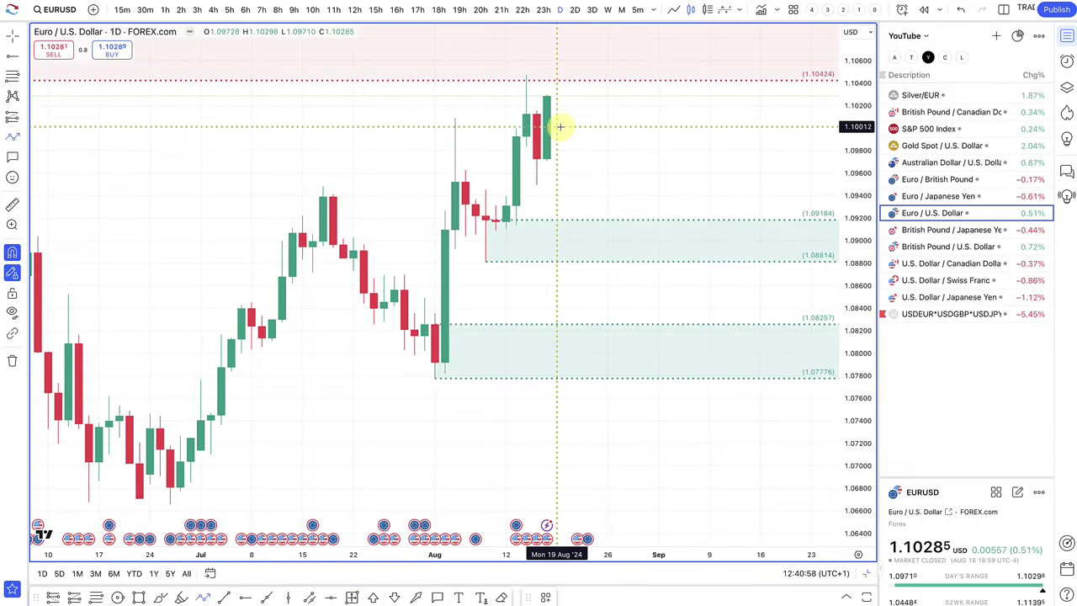
pyautogui.click(547, 98)
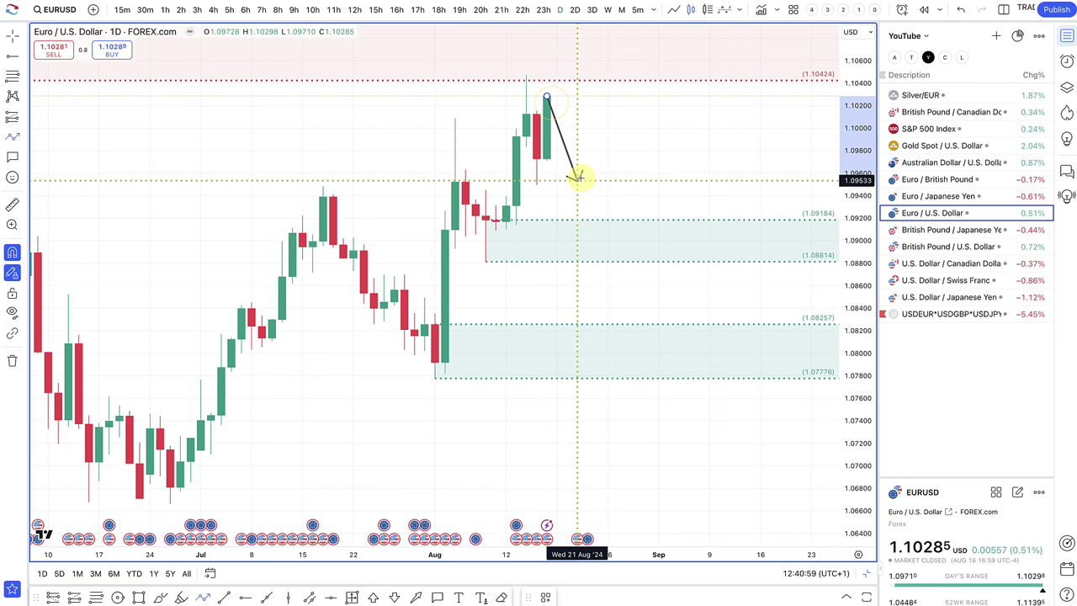
pyautogui.click(577, 220)
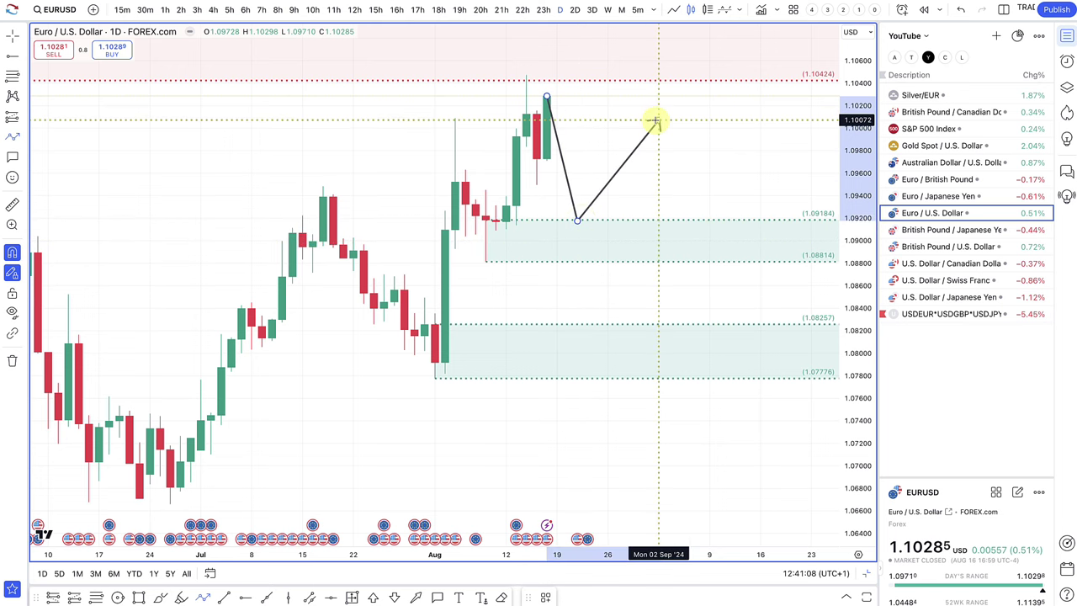
pyautogui.doubleClick(657, 122)
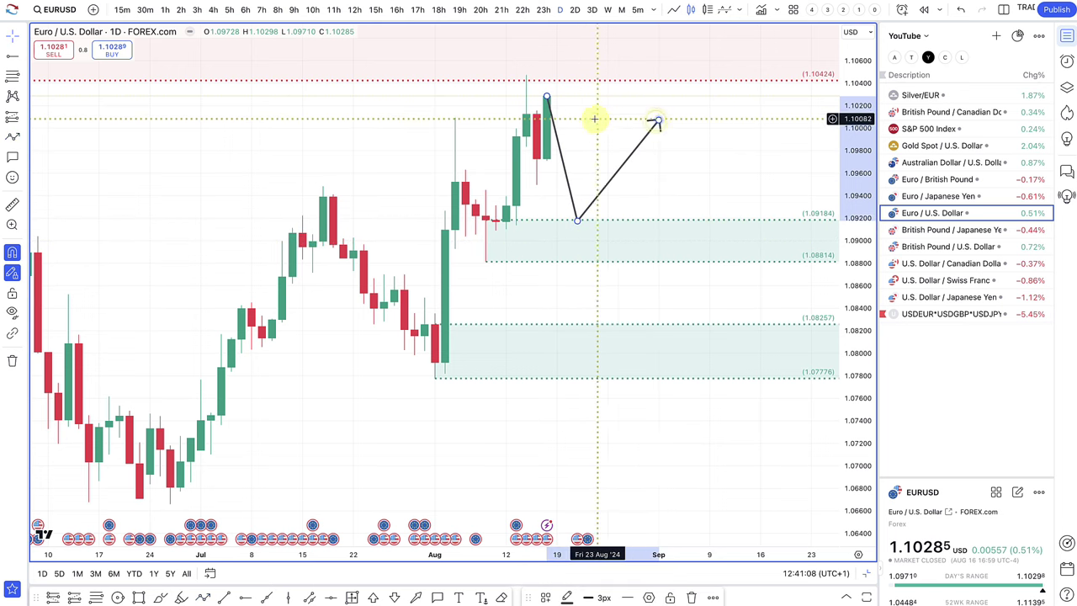
# Step: Draw a second EURUSD path from about 1.103 up to 1.109 on 20 August, down to 1.0966 on 23 August and up to 1.104 on 2 September
pyautogui.click(12, 137)
pyautogui.click(546, 97)
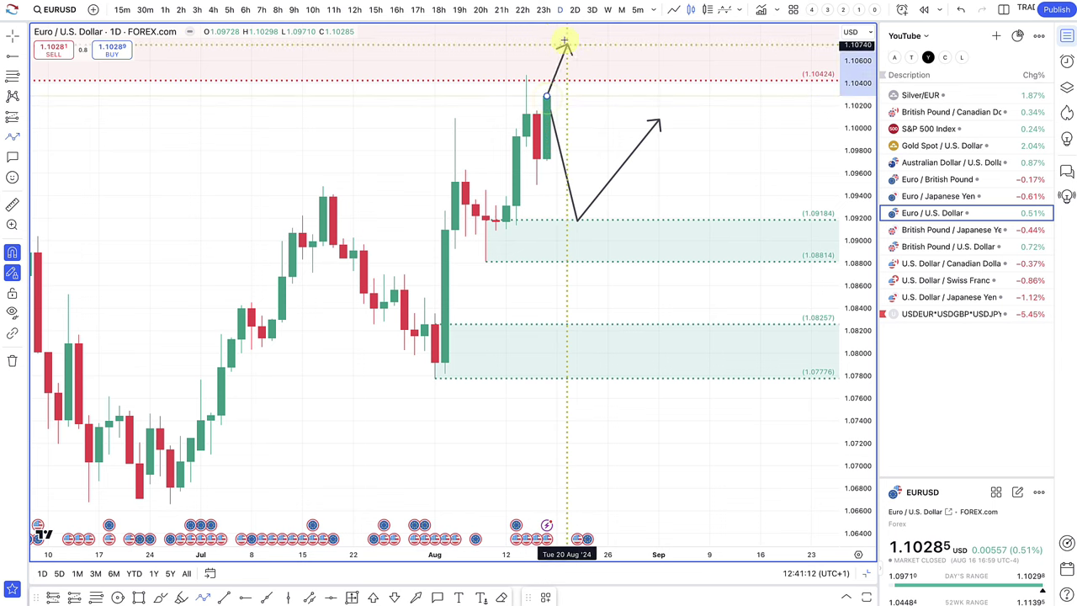
pyautogui.click(566, 27)
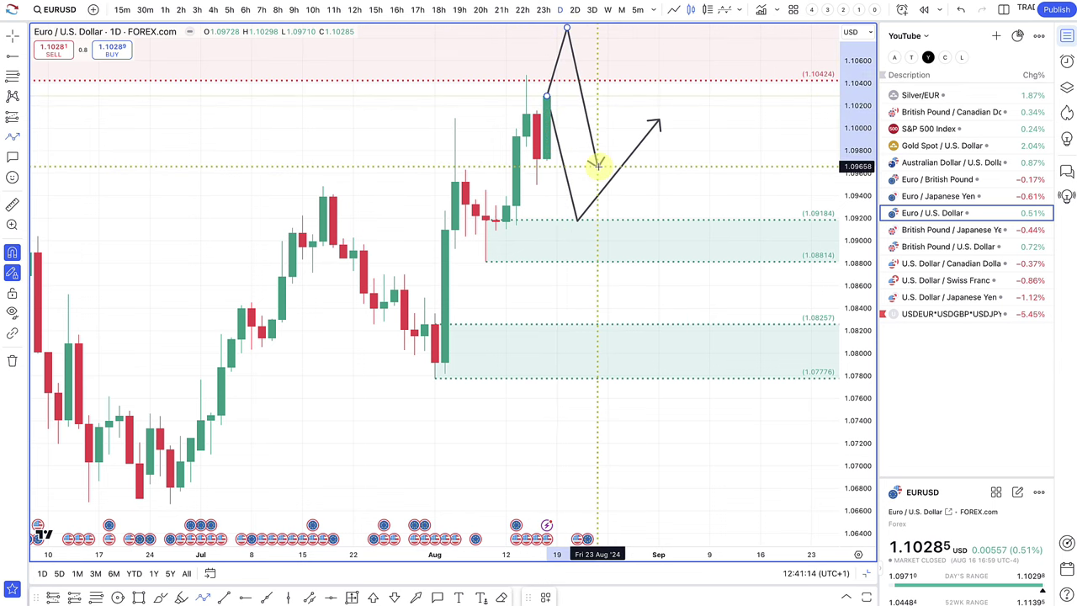
pyautogui.doubleClick(658, 78)
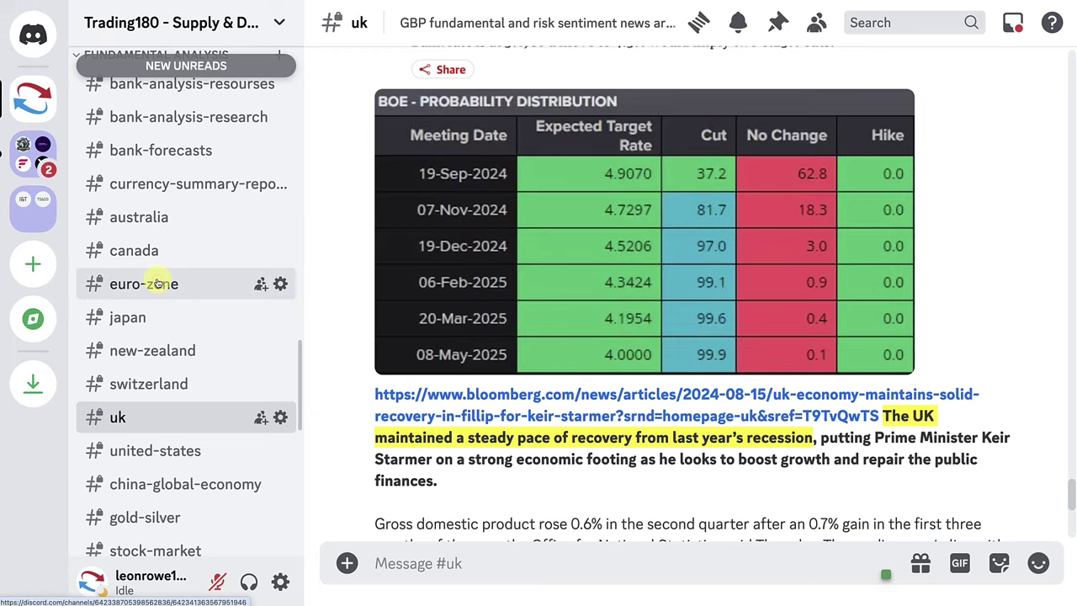
# Step: Switch to Discord, open the euro-zone channel and read the 14 August Bloomberg article on the euro and Fed versus ECB rate cuts
pyautogui.click(156, 283)
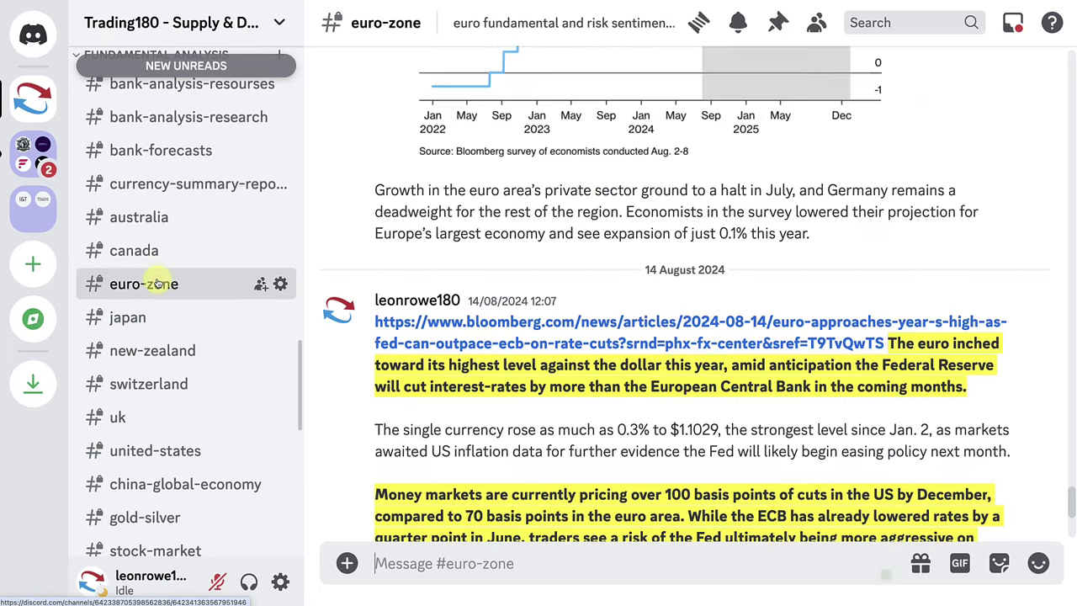
pyautogui.scroll(-3, 572, 379)
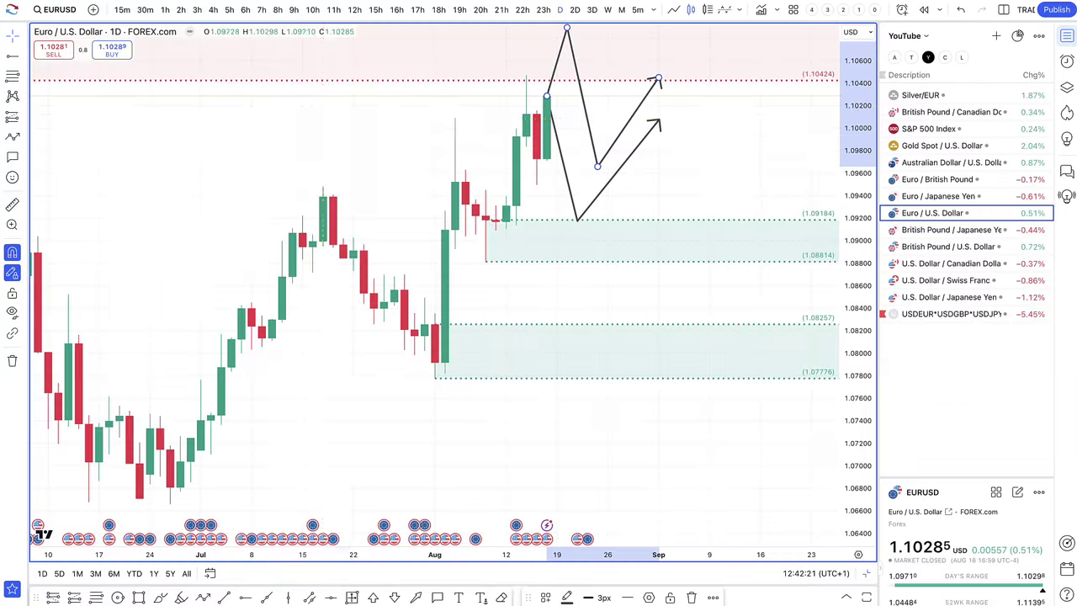
# Step: Return to the EURUSD chart and examine both projected paths against the supply zone, the demand zones and the longer price history
pyautogui.scroll(-3, 527, 253)
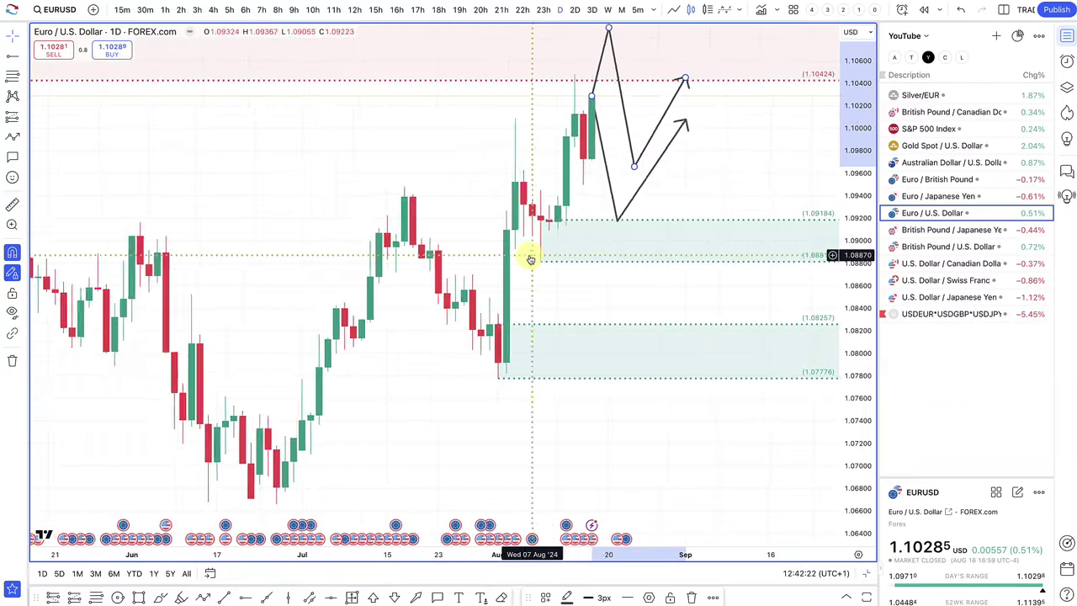
pyautogui.scroll(-5, 613, 284)
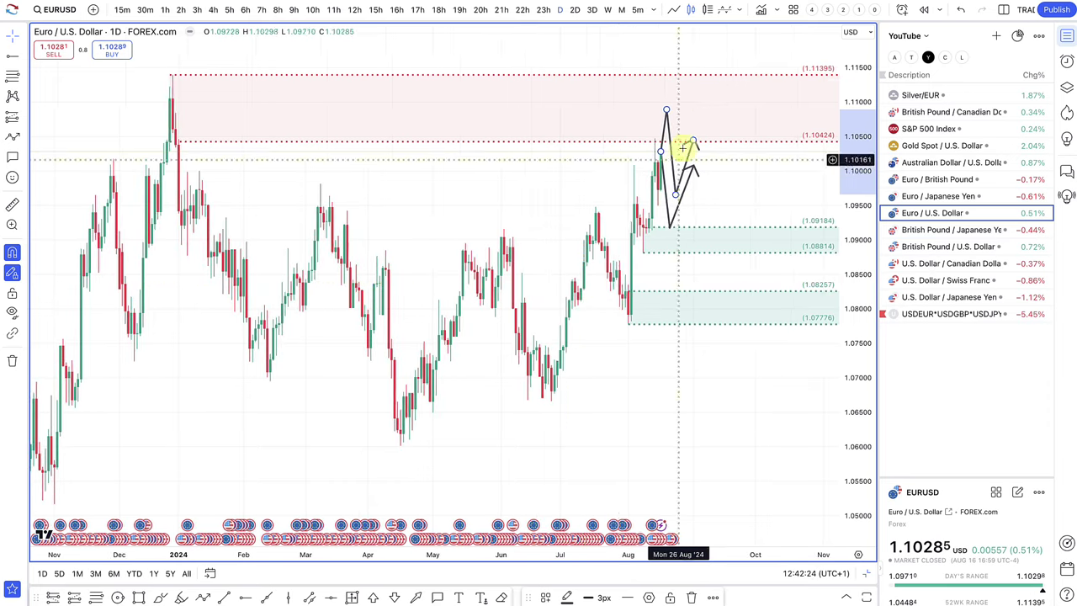
pyautogui.scroll(5, 695, 172)
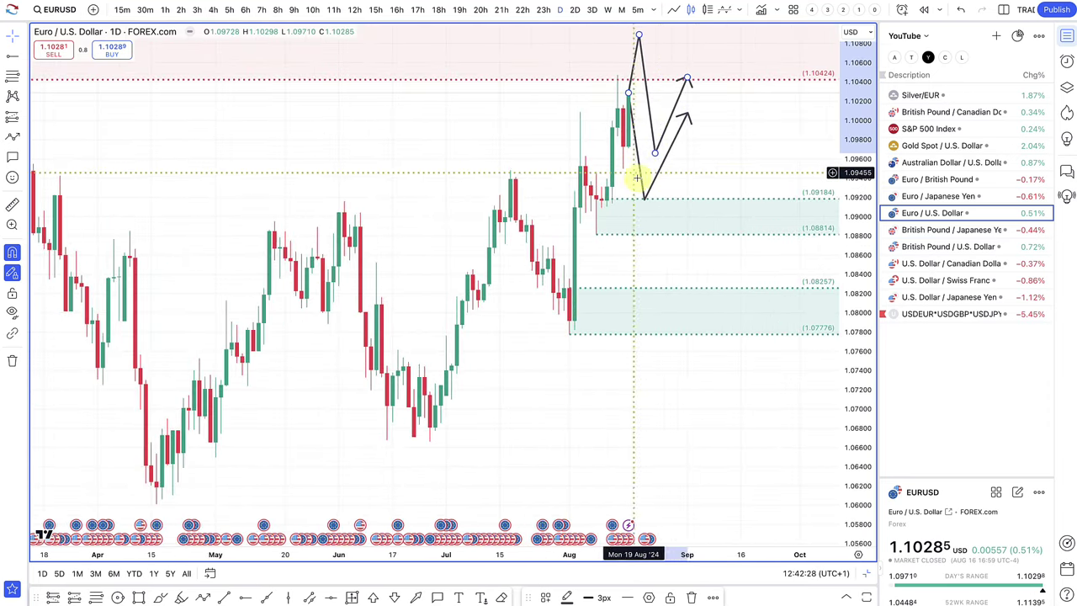
pyautogui.scroll(3, 493, 221)
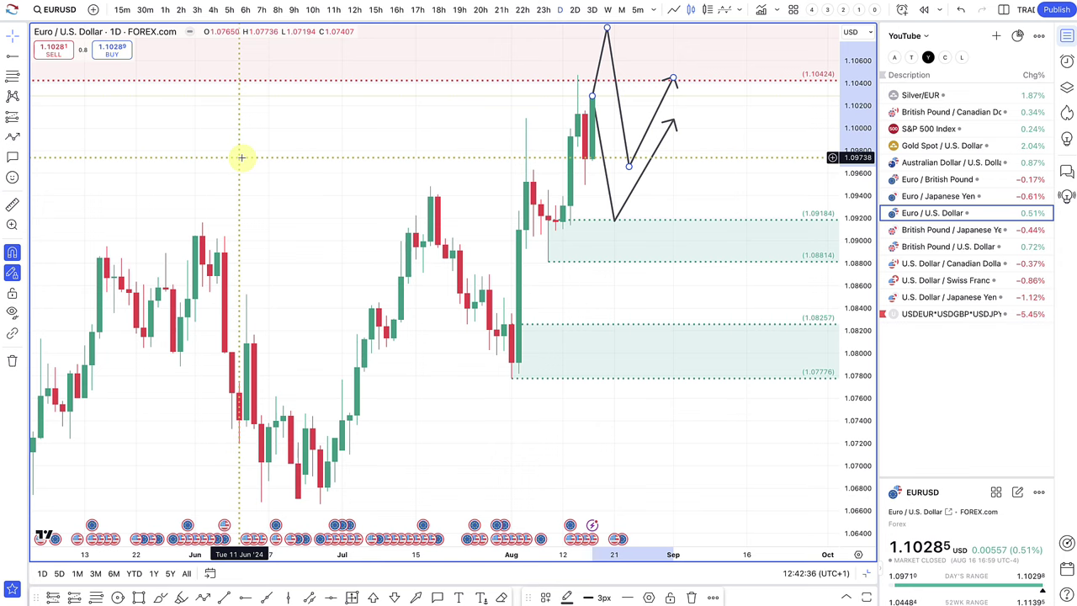
pyautogui.scroll(-4, 584, 248)
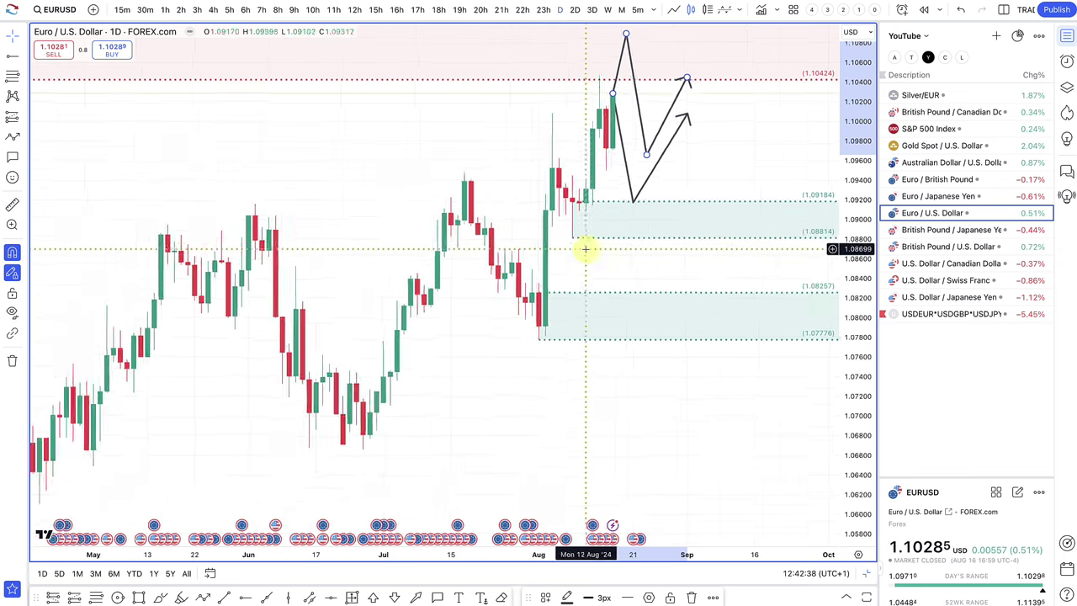
pyautogui.scroll(-3, 585, 248)
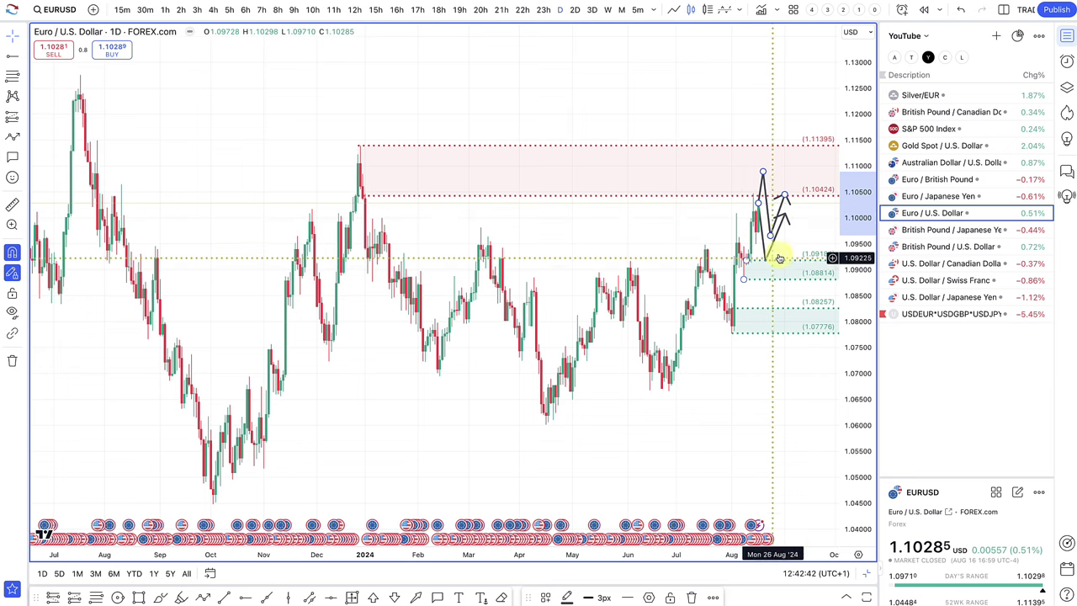
# Step: Open the EURJPY chart and draw a path from about 163.8 up to about 167.1 on 27 August, then down to about 163 on 5 September
pyautogui.click(940, 196)
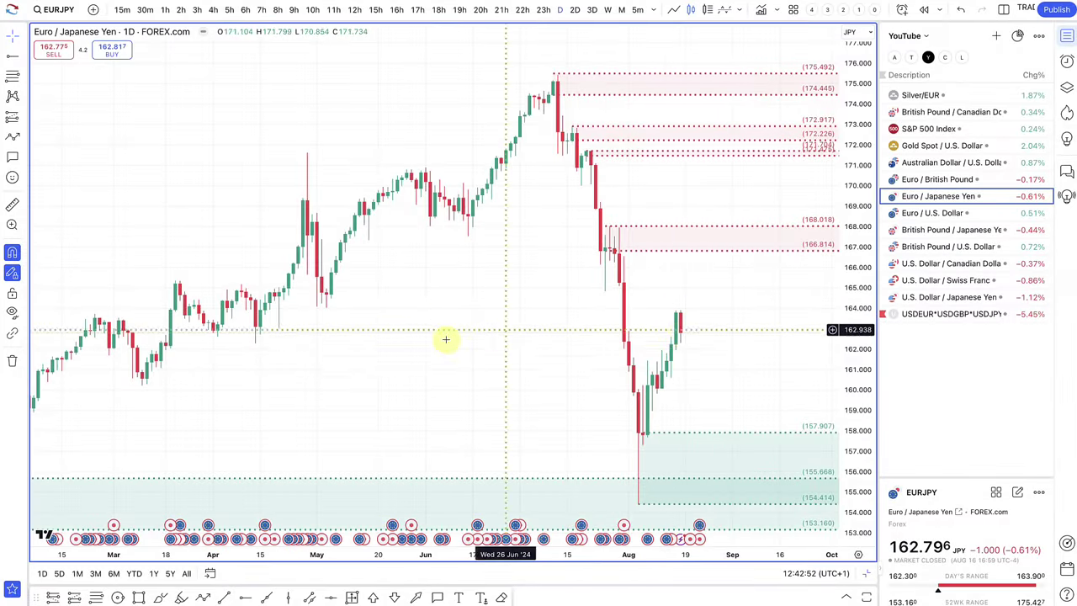
pyautogui.click(12, 134)
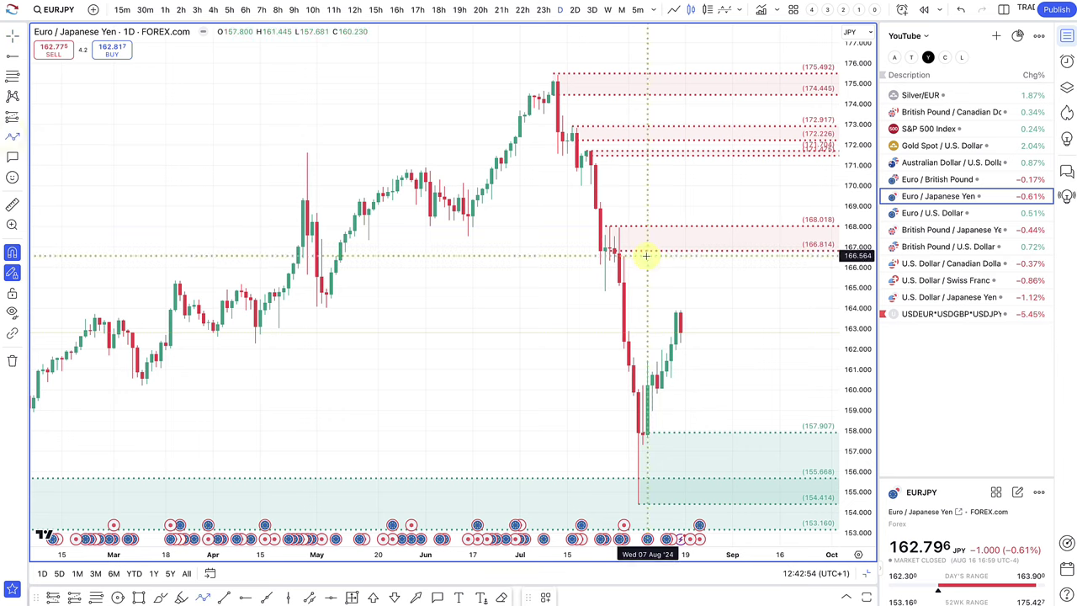
pyautogui.click(680, 312)
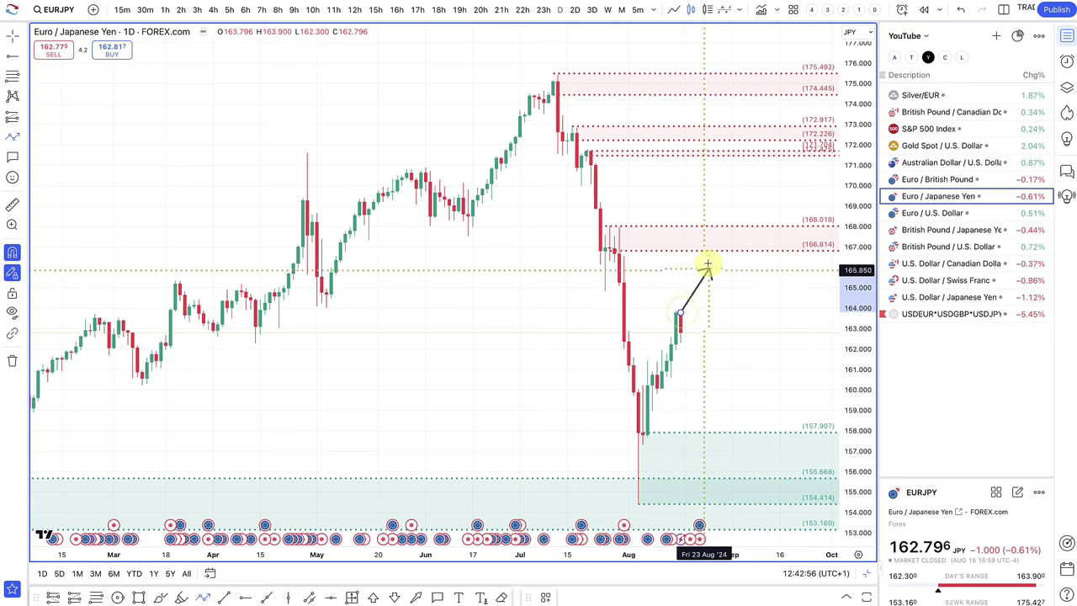
pyautogui.click(712, 247)
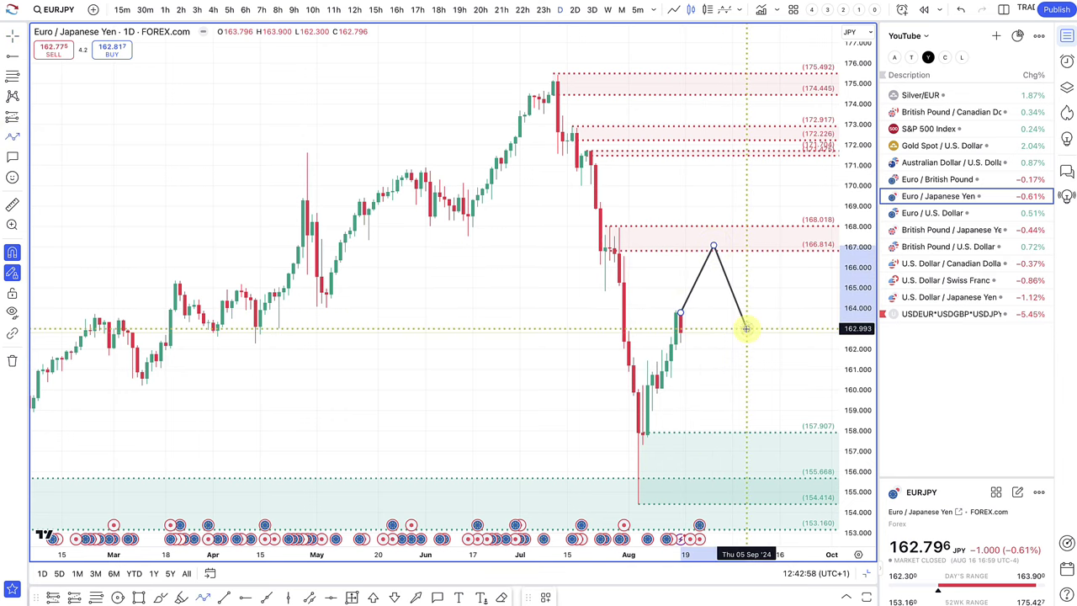
pyautogui.click(745, 324)
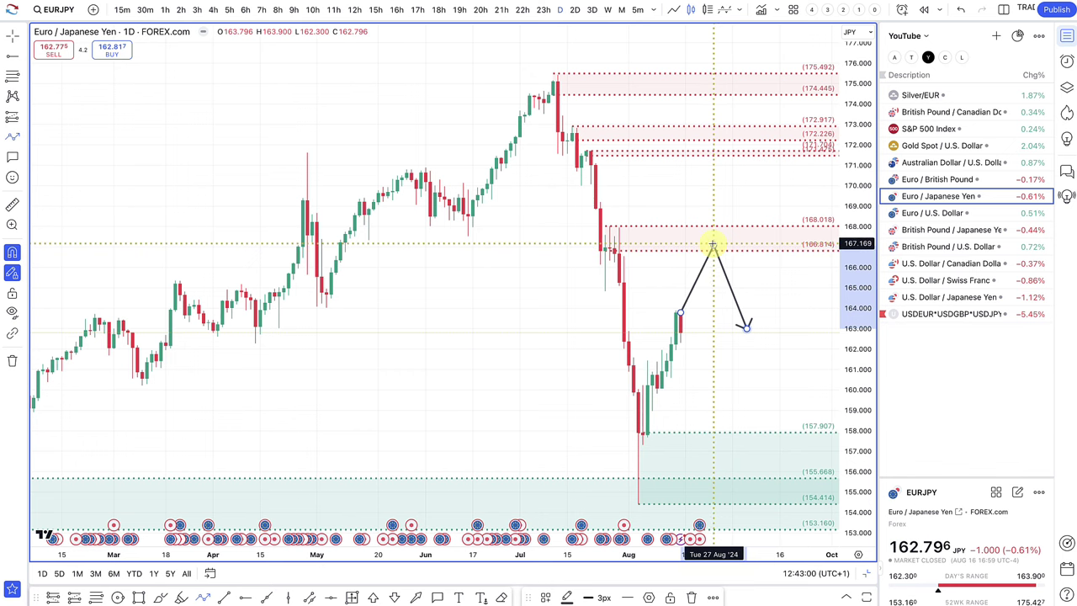
pyautogui.click(713, 245)
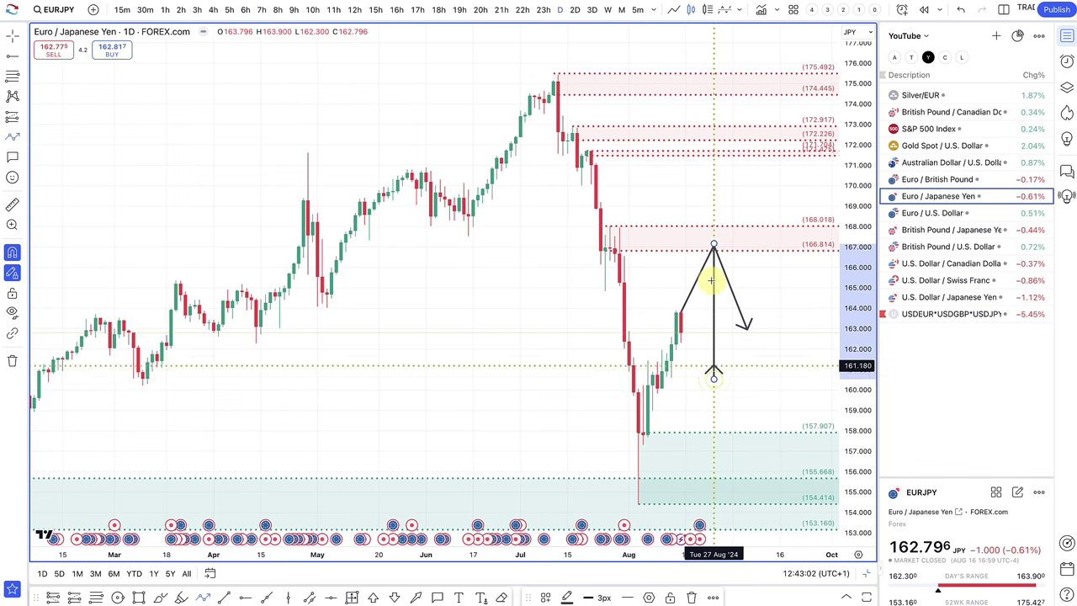
pyautogui.click(713, 322)
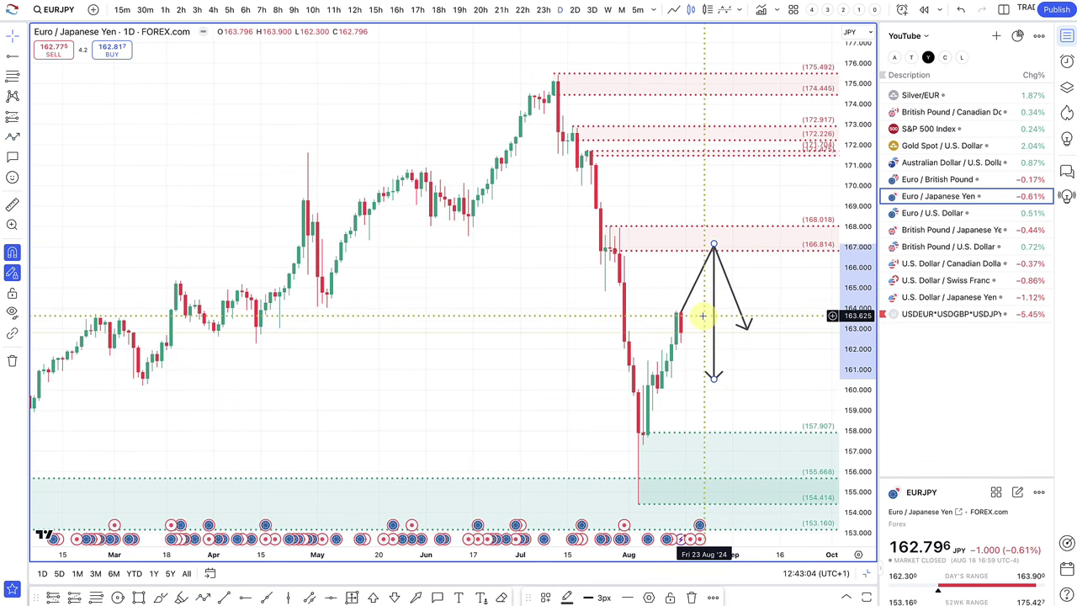
pyautogui.press('Delete')
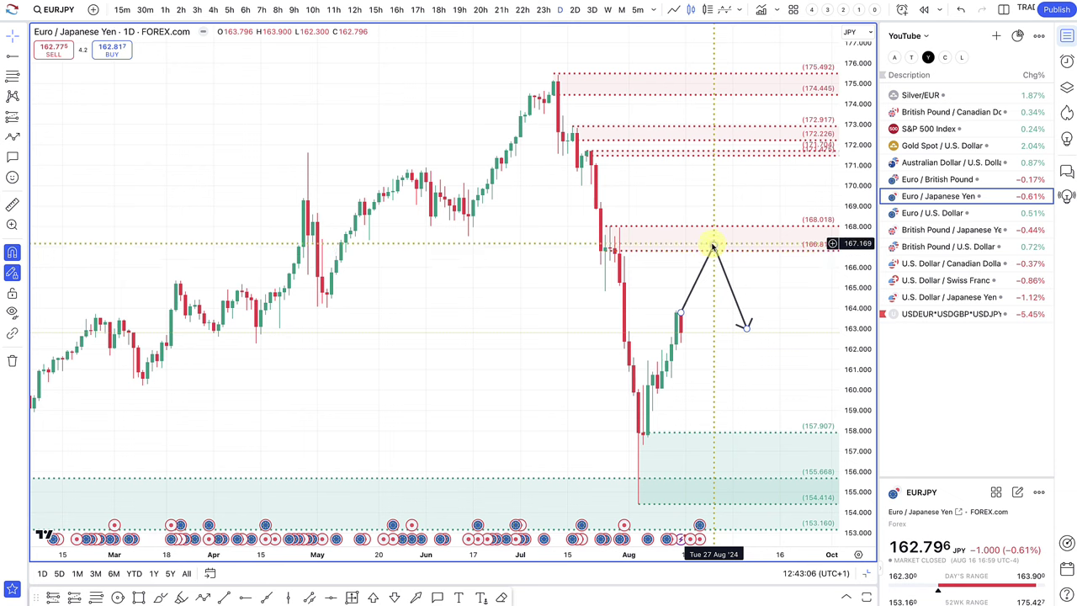
# Step: Reshape the EURJPY path so it falls to about 159.4 and then rises to about 163.4
pyautogui.moveTo(714, 246); pyautogui.dragTo(718, 401)
pyautogui.moveTo(746, 328); pyautogui.dragTo(728, 332)
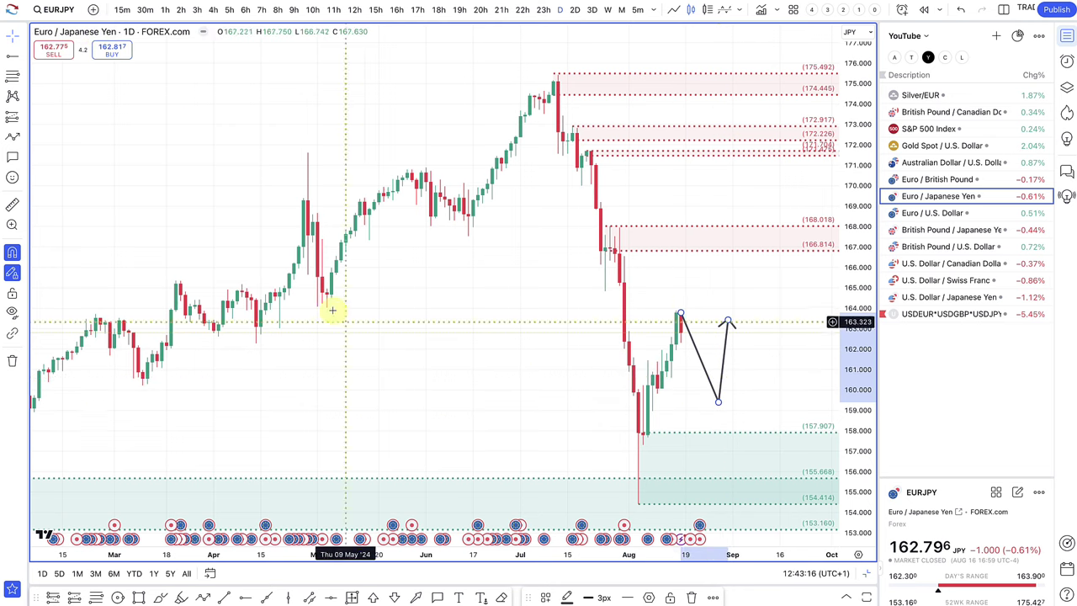
# Step: Add a EURJPY demand zone from 160.740 to 160.061 at the 12 August candles and move the path's low into it, at about 160.3
pyautogui.click(599, 349)
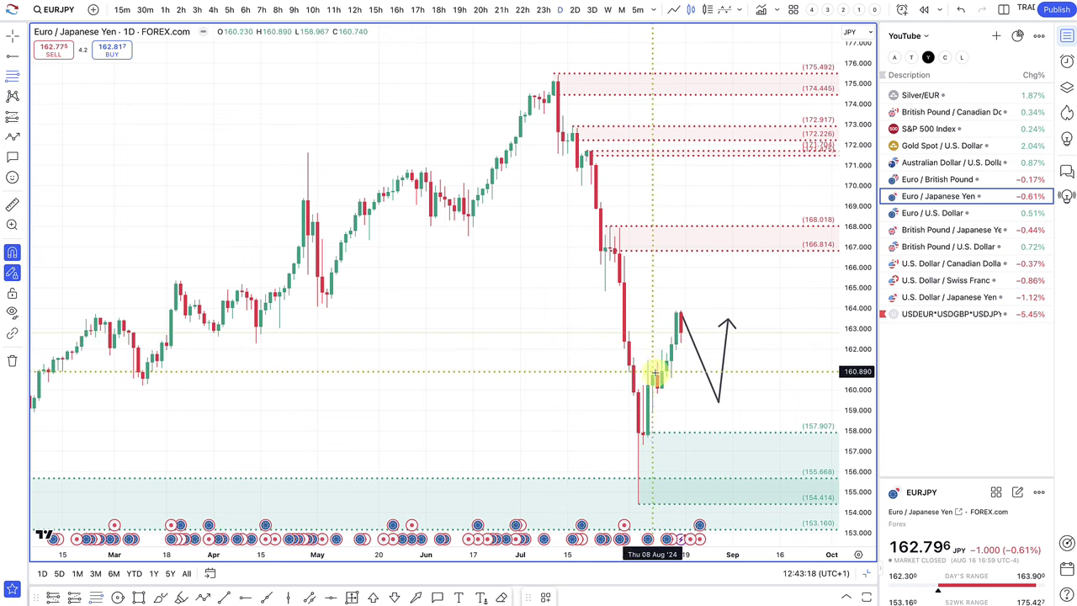
pyautogui.moveTo(657, 377); pyautogui.dragTo(661, 387)
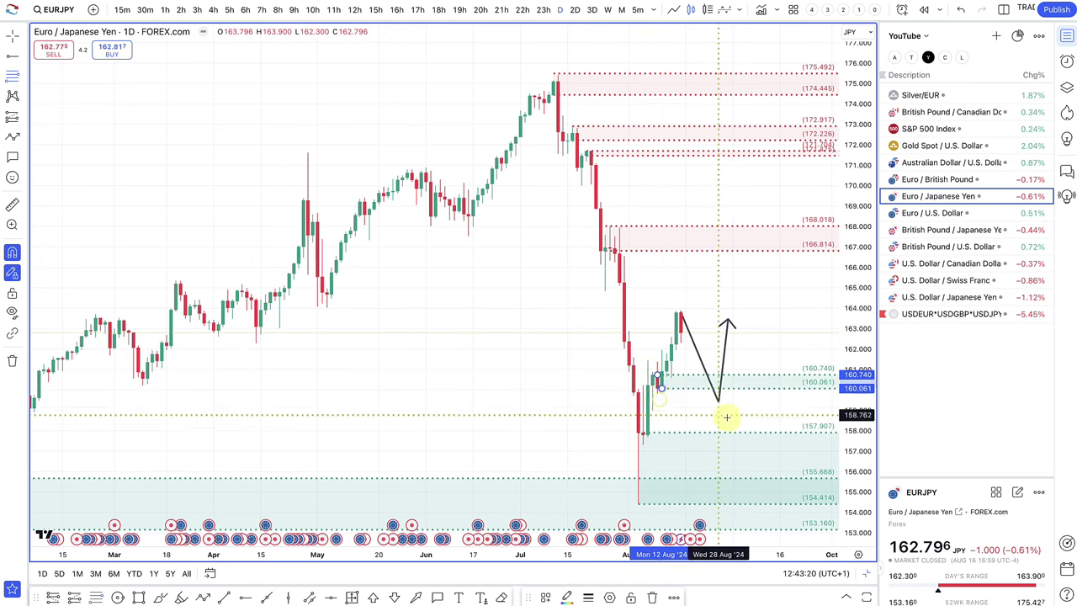
pyautogui.moveTo(719, 403); pyautogui.dragTo(688, 355)
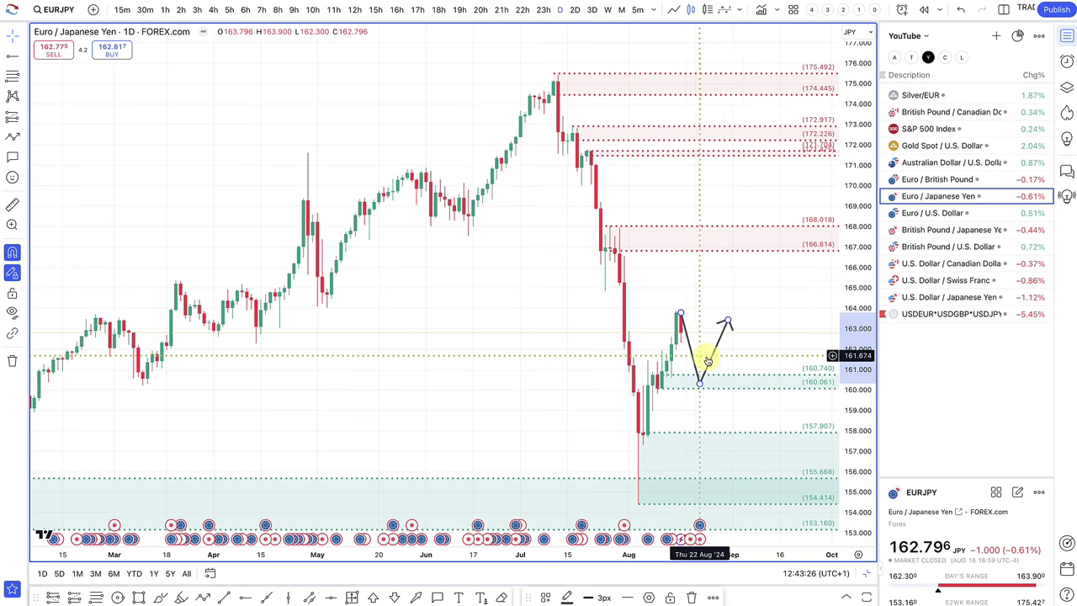
pyautogui.scroll(-3, 686, 444)
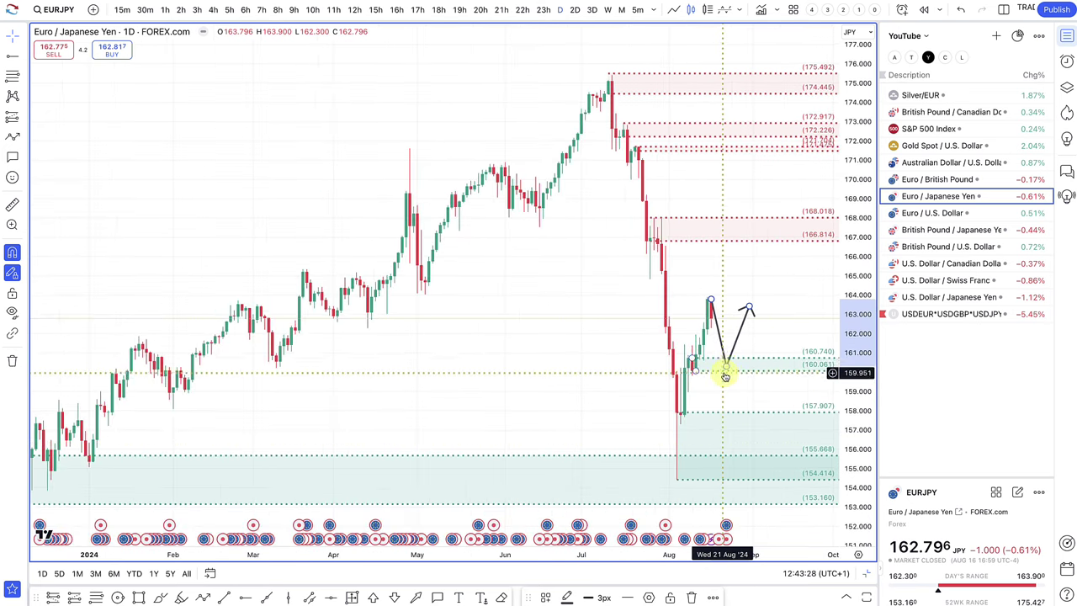
pyautogui.moveTo(726, 368)
pyautogui.mouseDown()
pyautogui.moveTo(729, 228)
pyautogui.moveTo(730, 368)
pyautogui.mouseUp()
# Step: Open the EURGBP chart
pyautogui.click(937, 180)
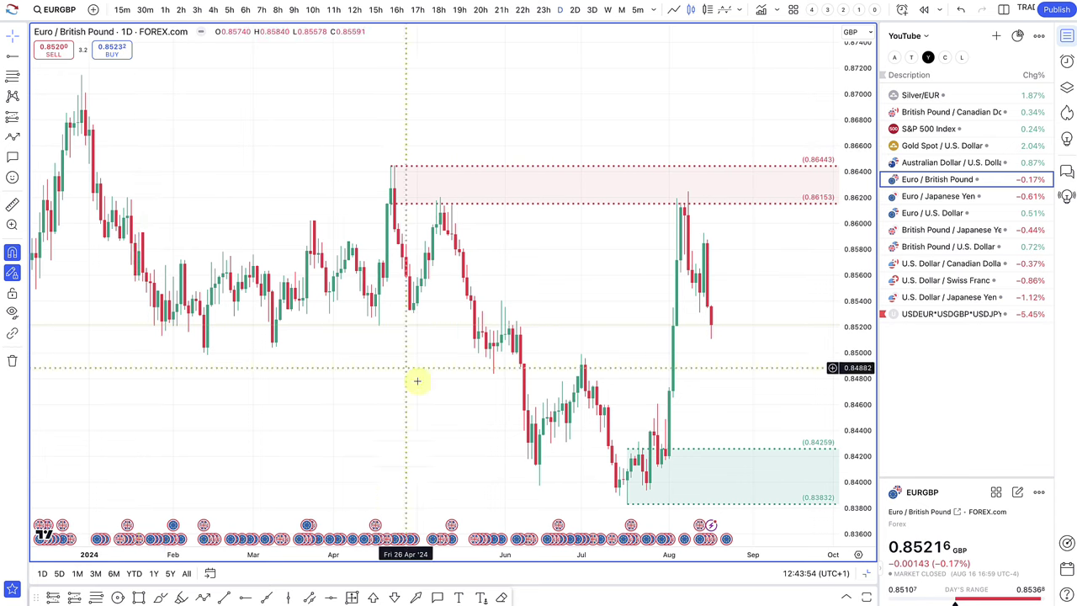
pyautogui.click(202, 598)
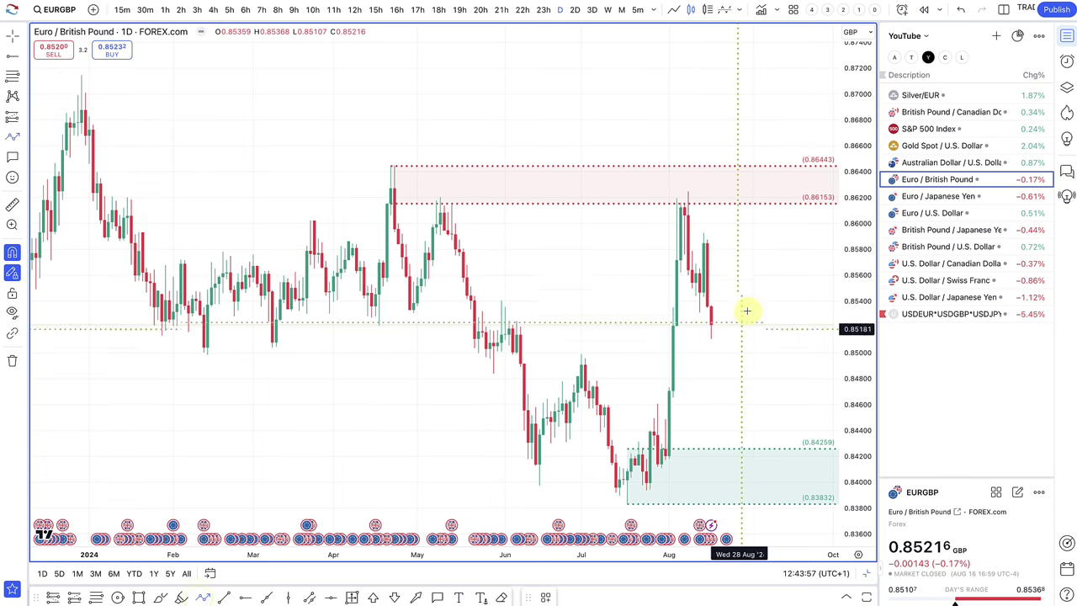
pyautogui.click(680, 204)
pyautogui.click(695, 294)
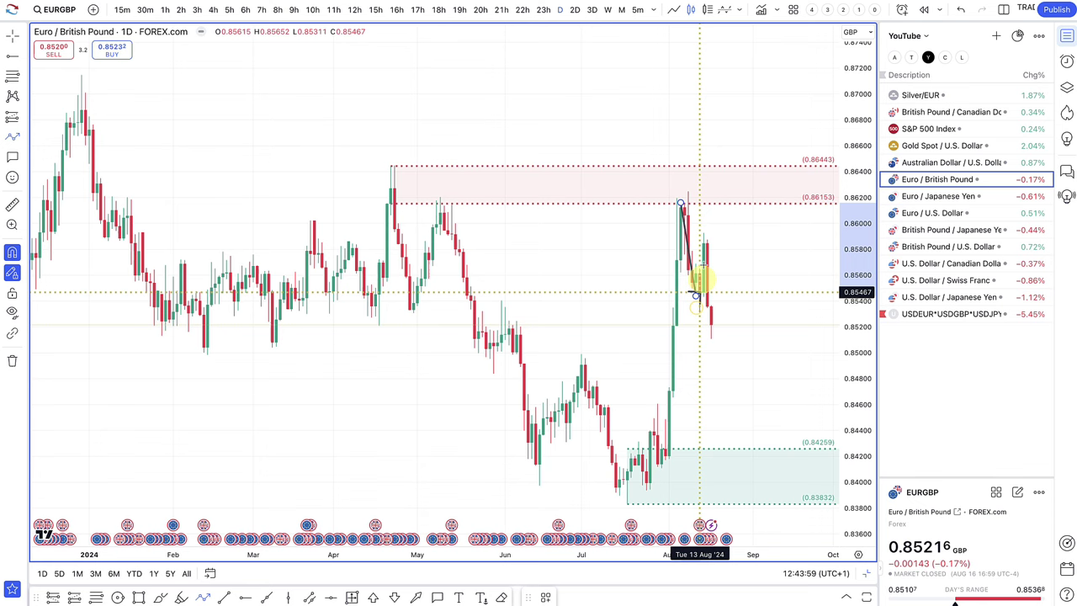
pyautogui.click(707, 242)
pyautogui.scroll(5, 724, 337)
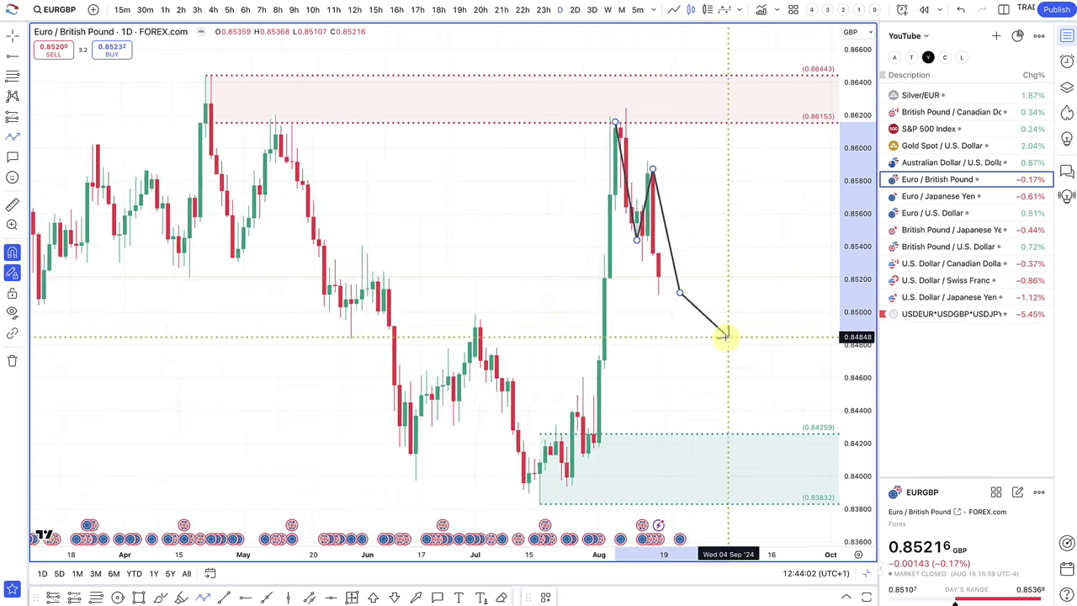
pyautogui.doubleClick(639, 291)
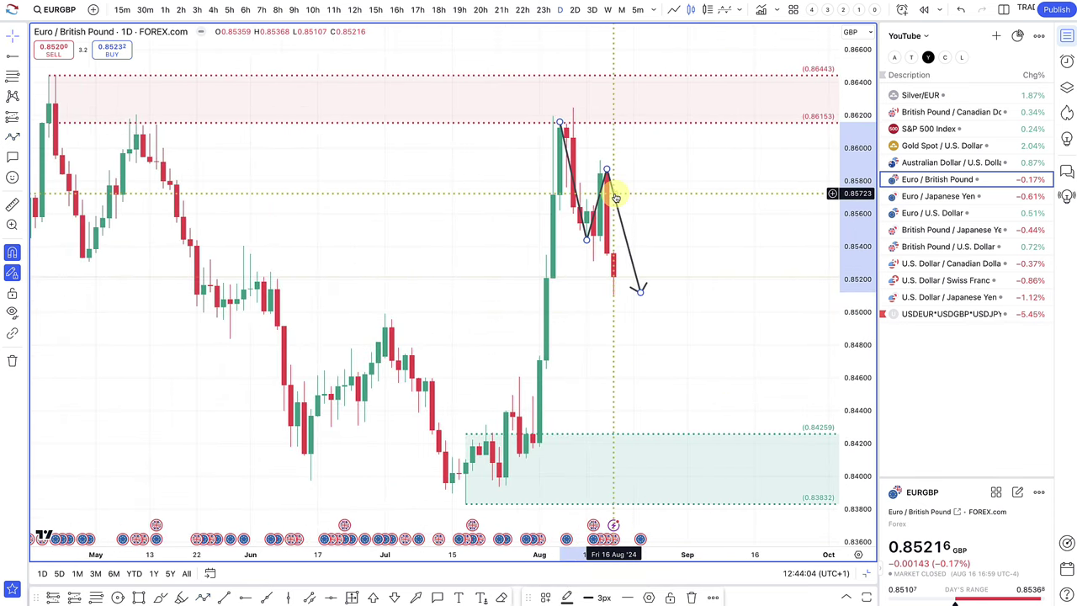
pyautogui.press('Delete')
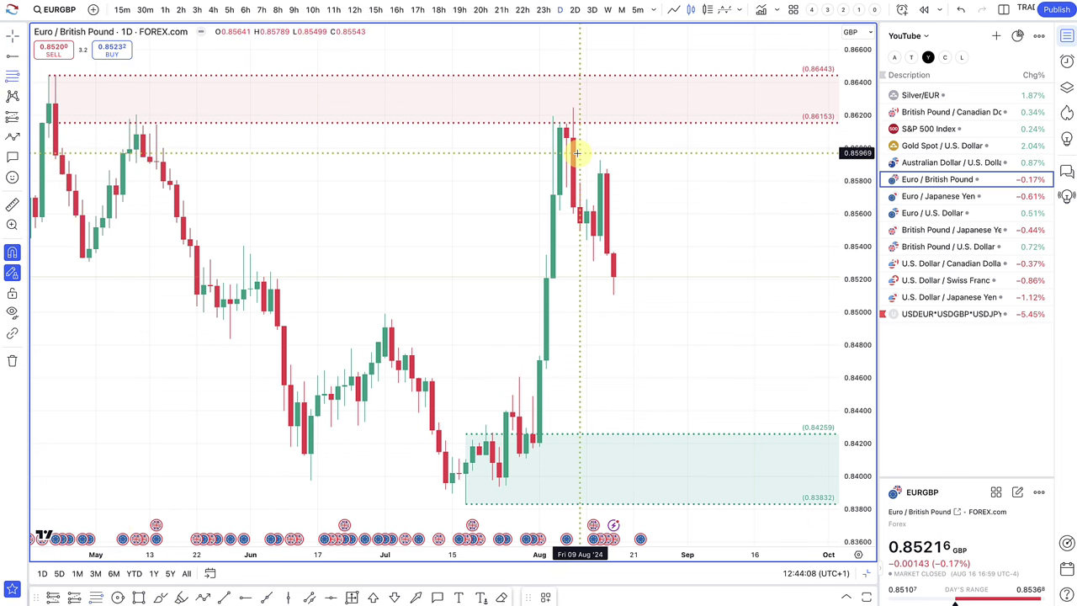
# Step: Draw two EURGBP zones with the SUPPLY template, 0.86249 to 0.86063 from 8 August and 0.85927 to 0.85467 from 14 August
pyautogui.click(572, 112)
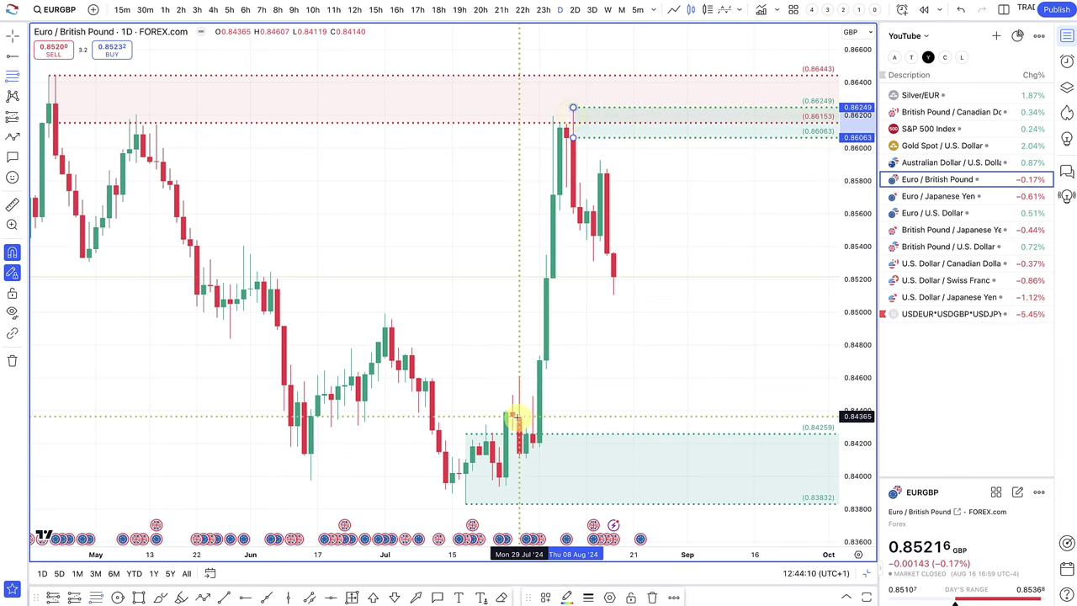
pyautogui.click(545, 597)
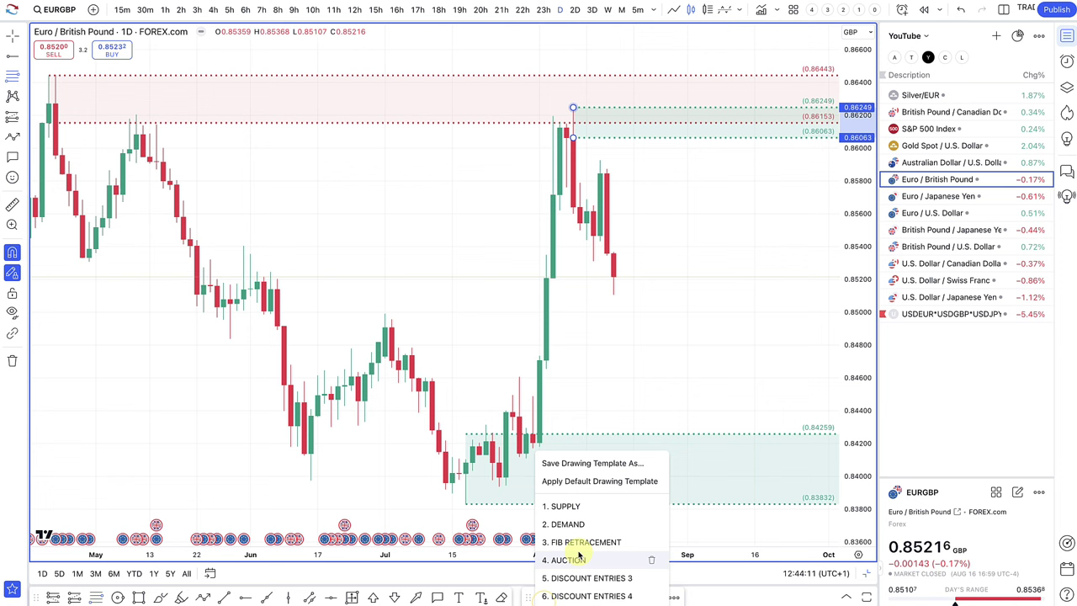
pyautogui.click(587, 507)
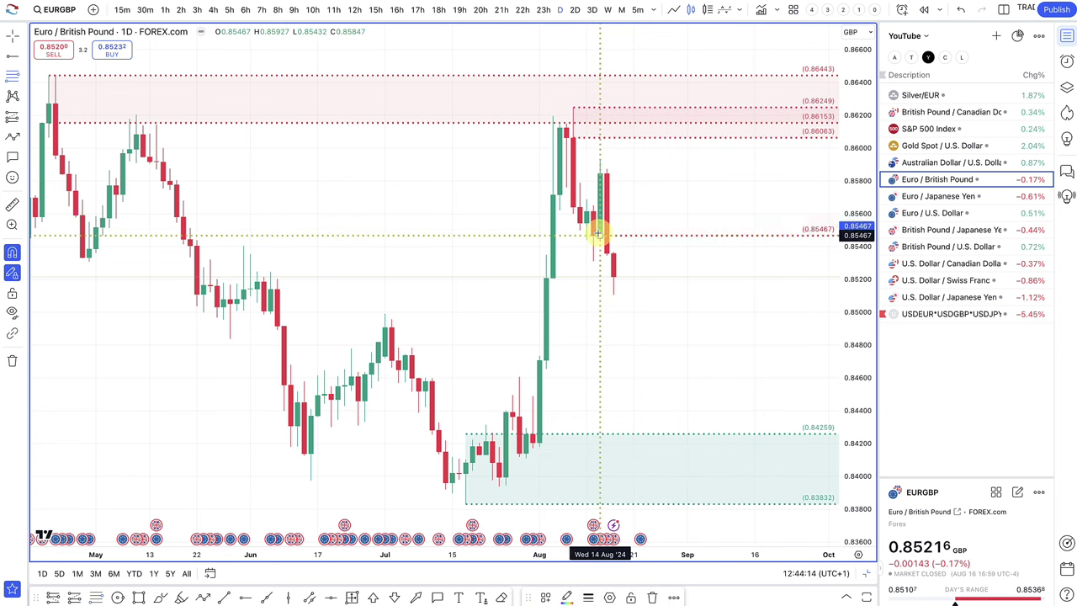
pyautogui.moveTo(599, 235); pyautogui.dragTo(598, 159)
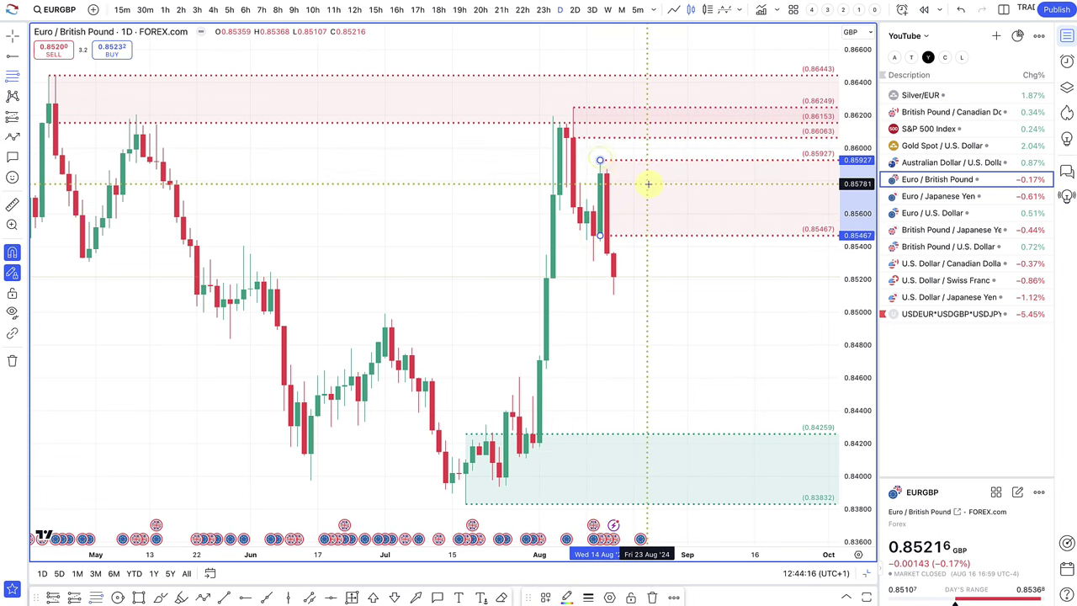
# Step: Draw a EURGBP path from about 0.851 up to about 0.8586 on 27 August, then down to about 0.852 in early September
pyautogui.click(207, 597)
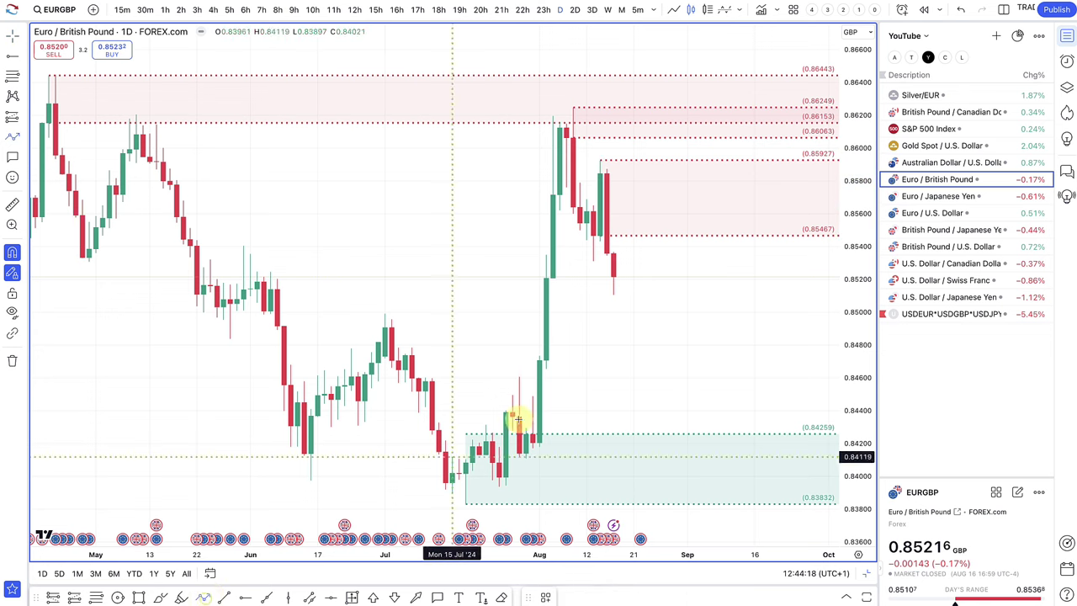
pyautogui.click(613, 295)
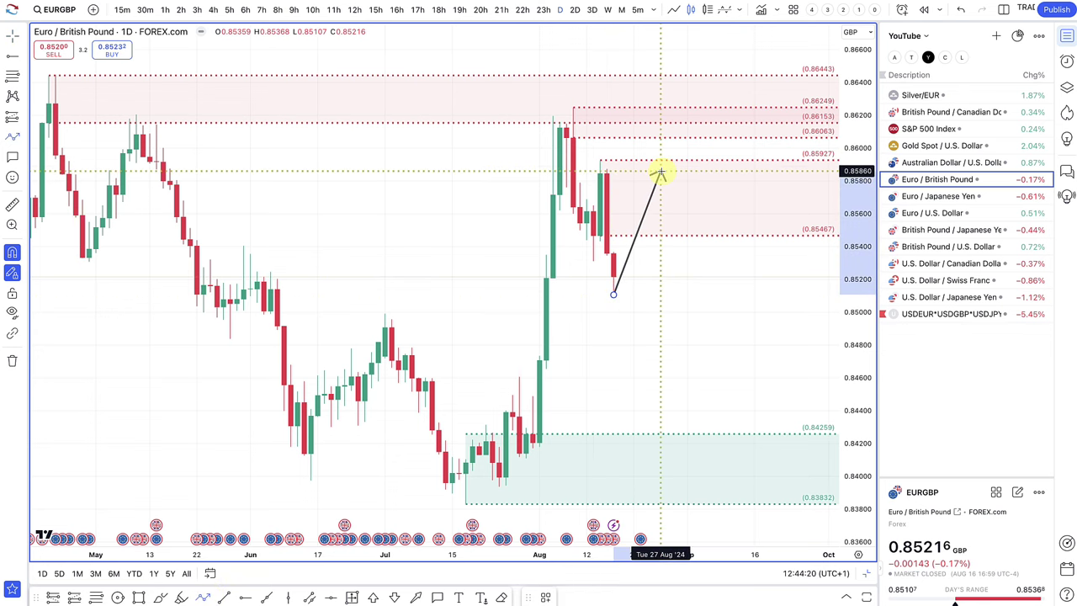
pyautogui.click(661, 172)
pyautogui.click(701, 274)
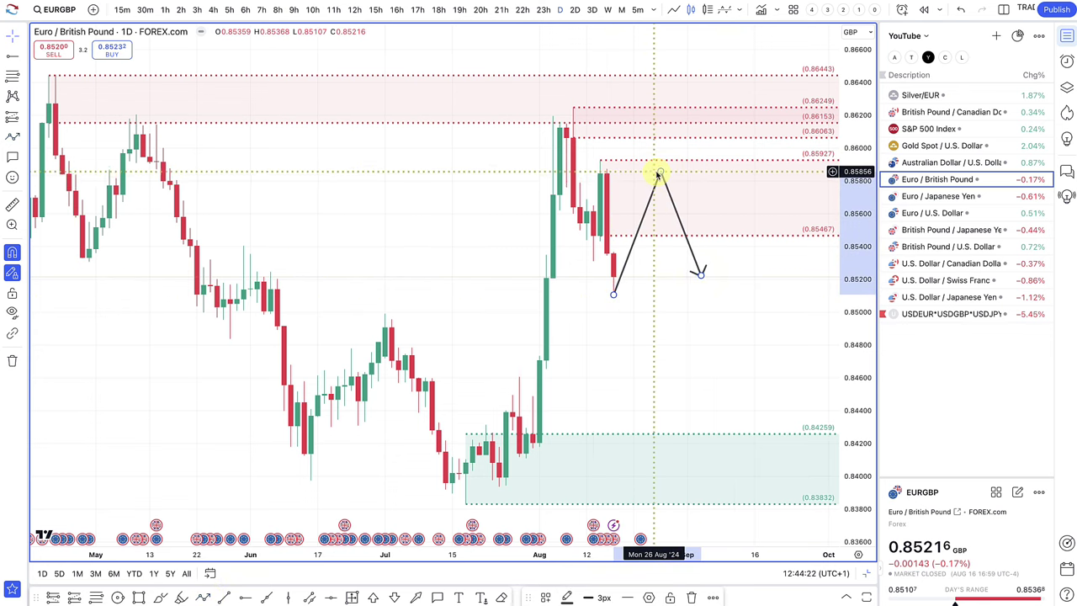
# Step: Examine the projected EURGBP path against the supply zones, the demand zone and the price history back to late 2023
pyautogui.scroll(-1, 665, 172)
pyautogui.scroll(-1, 665, 282)
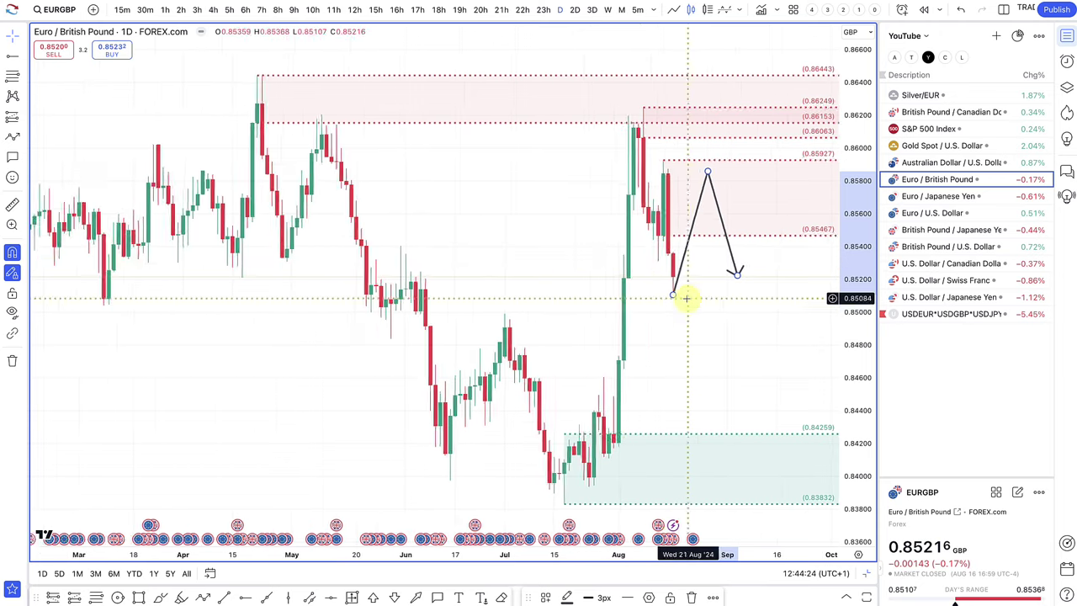
pyautogui.scroll(-1, 687, 298)
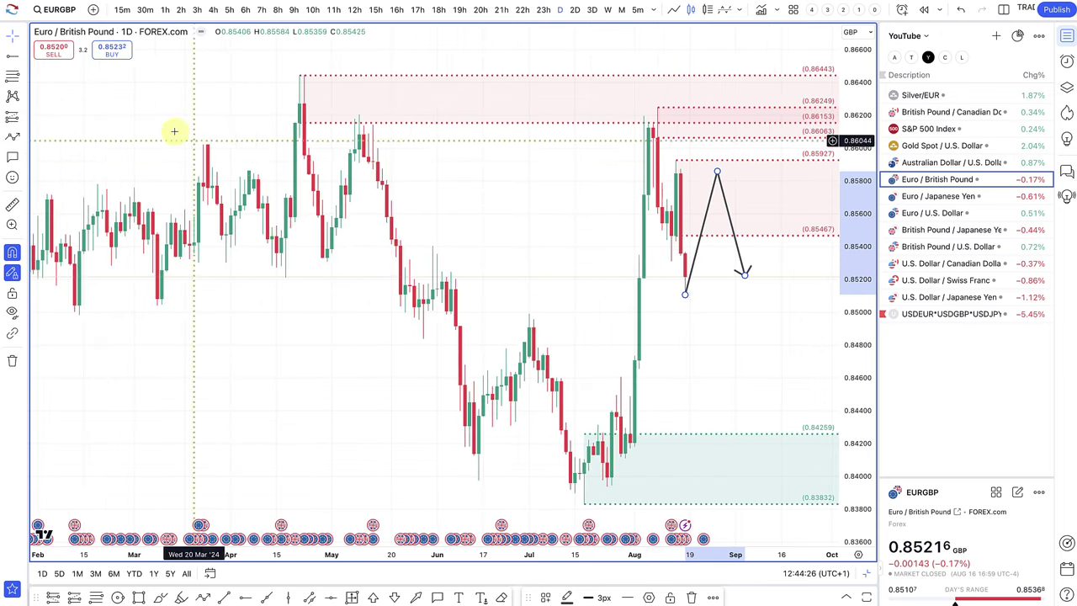
pyautogui.scroll(-1, 286, 227)
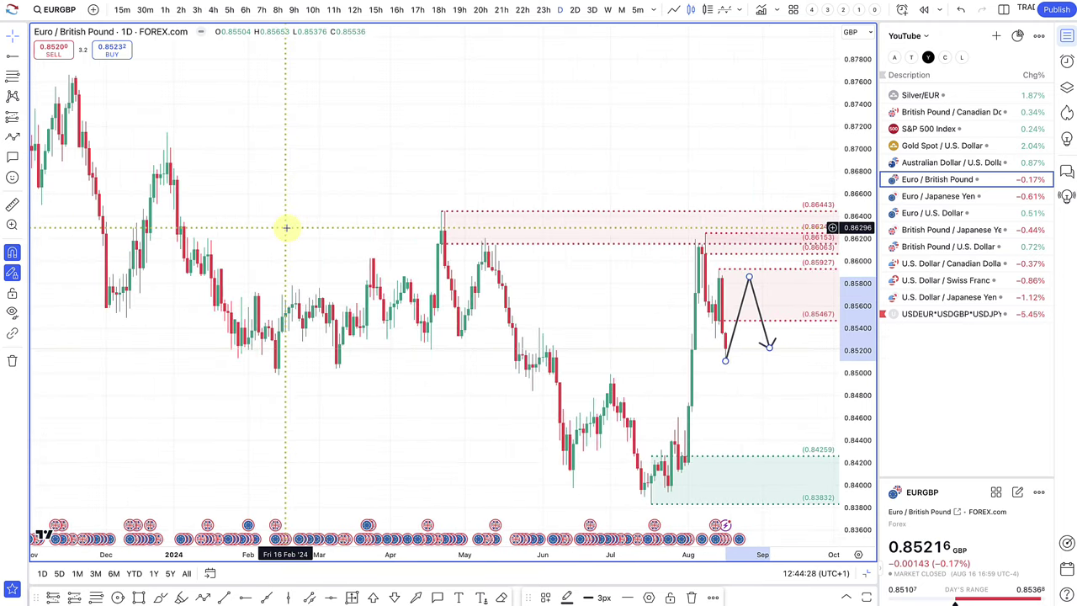
pyautogui.scroll(-1, 603, 315)
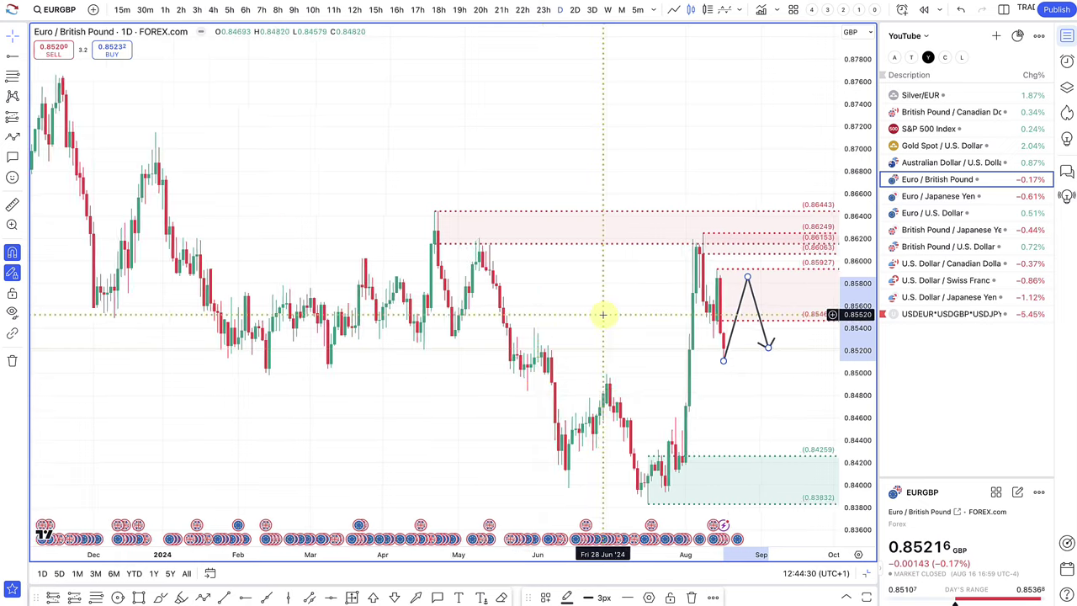
pyautogui.scroll(3, 603, 315)
# Step: Open the AUDUSD chart and draw a zone from 0.66334 to 0.65669 at the mid-August candles, applying the DEMAND template
pyautogui.click(944, 163)
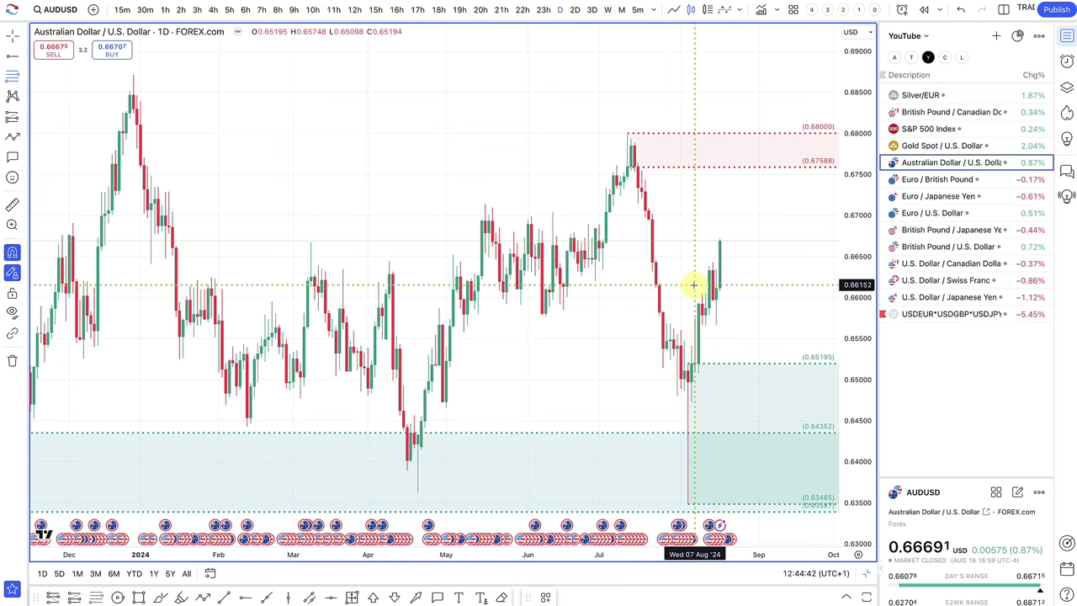
pyautogui.moveTo(713, 271); pyautogui.dragTo(715, 327)
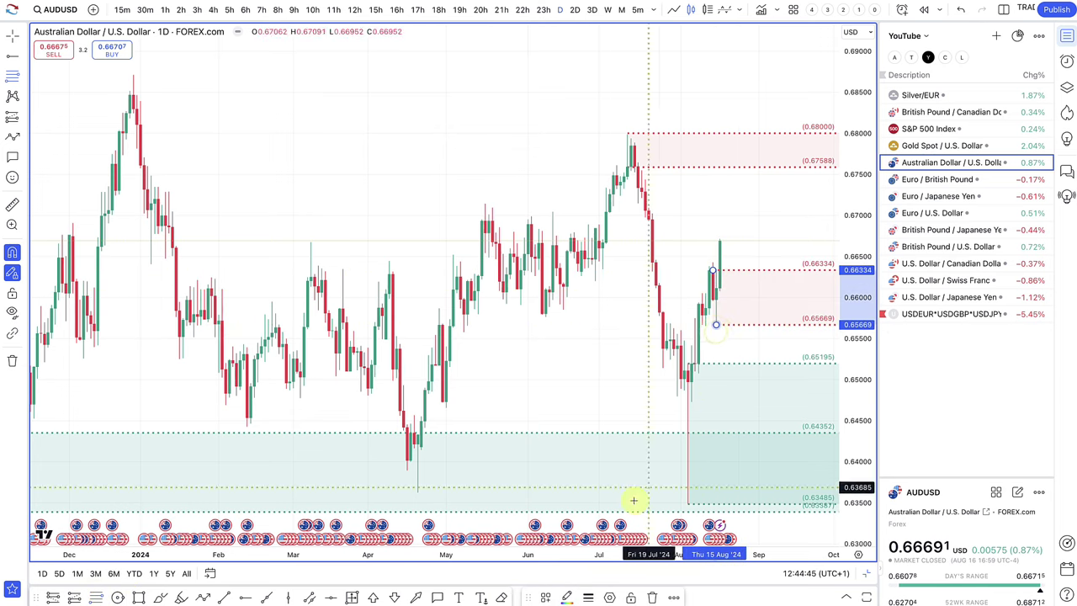
pyautogui.click(549, 597)
pyautogui.click(563, 523)
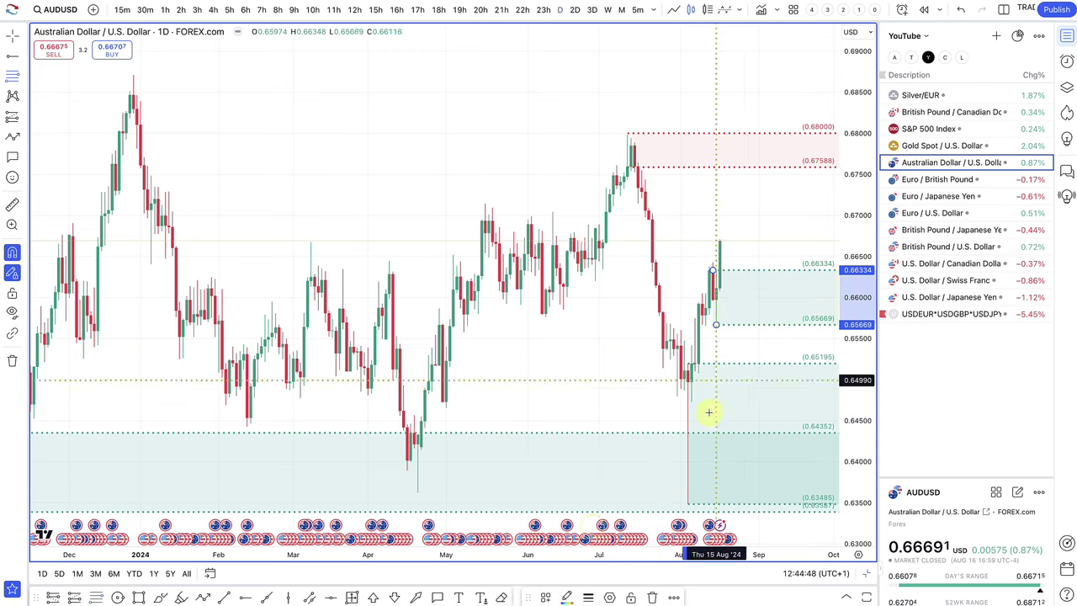
# Step: Draw an AUDUSD path from 0.66691 on 16 August down to about 0.6575 on 22 August, then up to about 0.6677 in early September
pyautogui.scroll(3, 732, 369)
pyautogui.scroll(3, 733, 369)
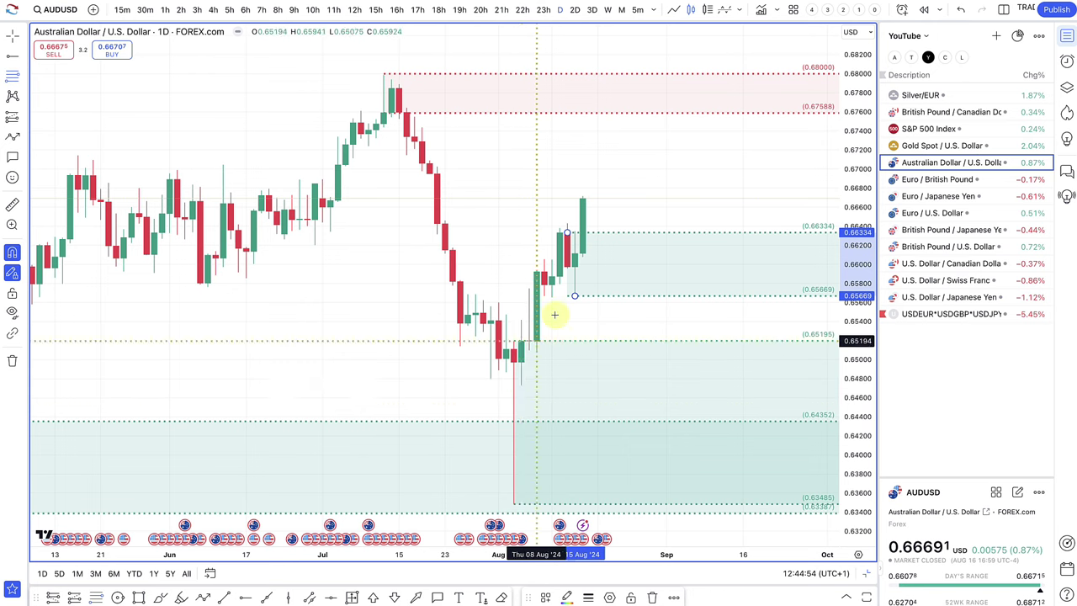
pyautogui.click(203, 597)
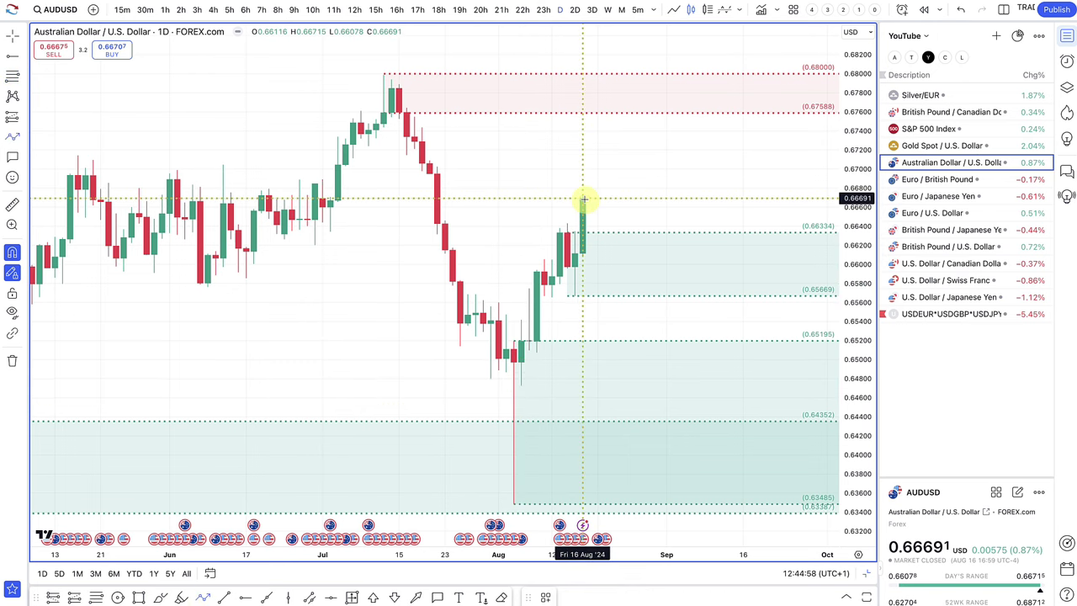
pyautogui.moveTo(584, 199); pyautogui.dragTo(612, 275)
pyautogui.click(615, 288)
pyautogui.doubleClick(675, 194)
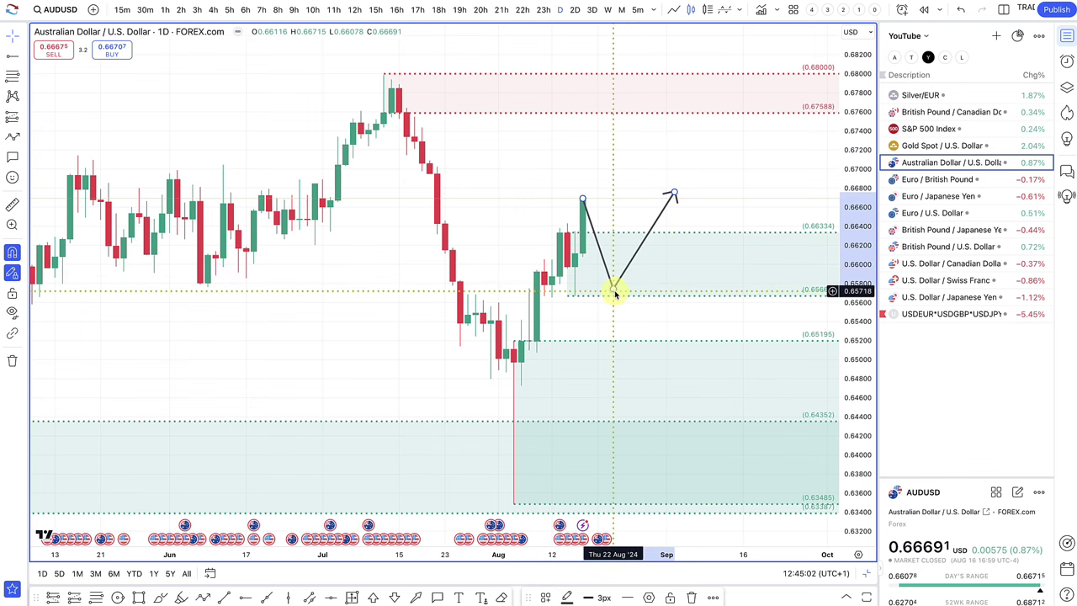
# Step: Reshape the AUDUSD path to drop to about 0.647, then instead to rise to about 0.6773 in the supply zone and fall to about 0.6586
pyautogui.moveTo(615, 292); pyautogui.dragTo(616, 387)
pyautogui.scroll(-2, 570, 308)
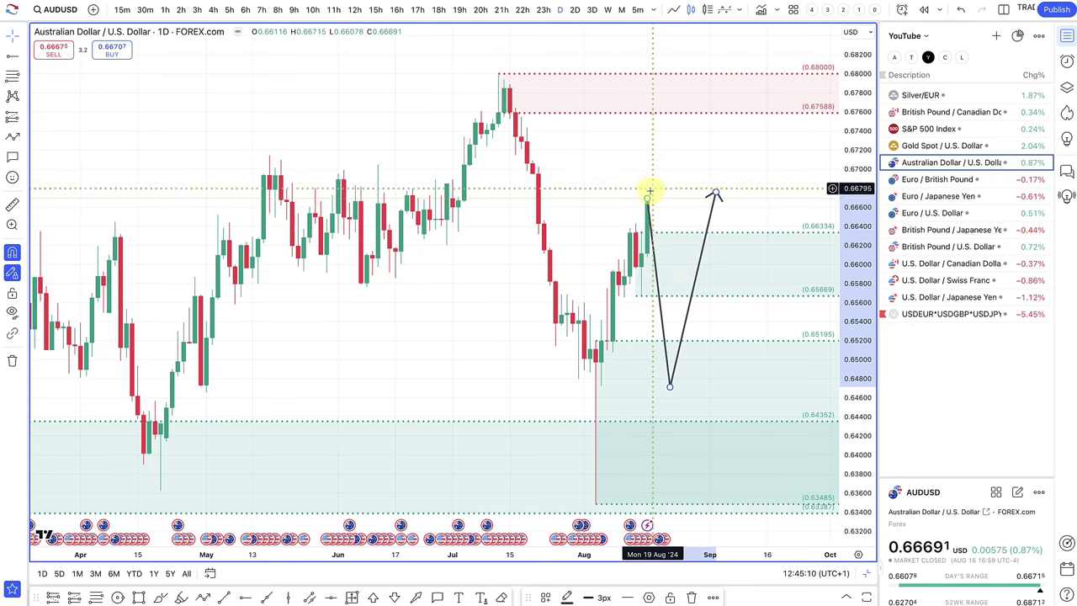
pyautogui.moveTo(670, 388)
pyautogui.mouseDown()
pyautogui.moveTo(682, 89)
pyautogui.moveTo(677, 101)
pyautogui.mouseUp()
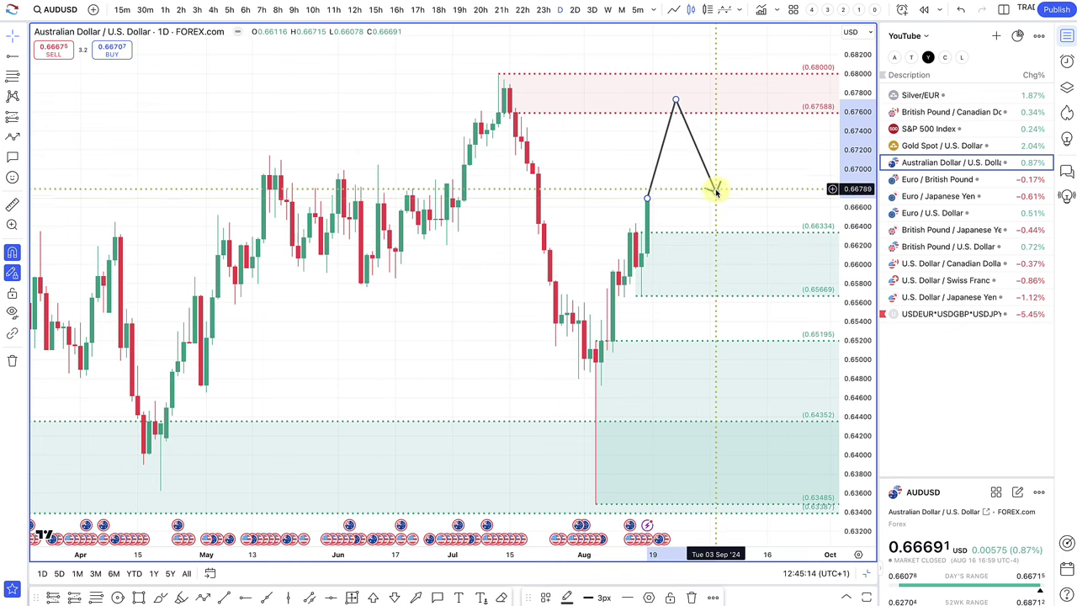
pyautogui.moveTo(715, 198); pyautogui.dragTo(729, 281)
pyautogui.scroll(-5, 709, 312)
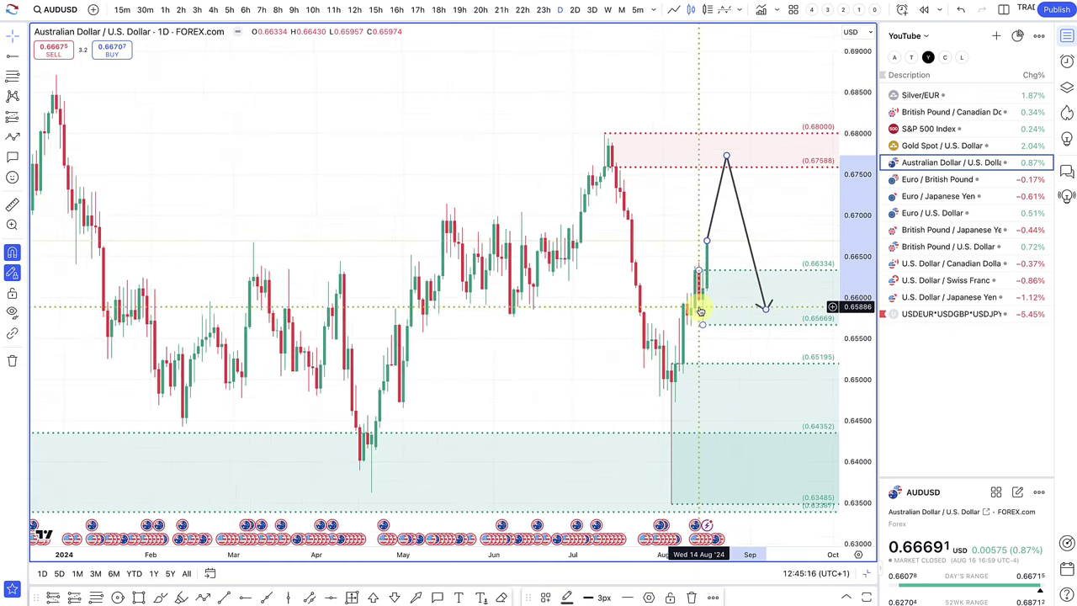
# Step: Reshape the AUDUSD path to dip to about 0.6574 in the upper demand zone, then rise to about 0.671 in early September
pyautogui.scroll(-1, 699, 311)
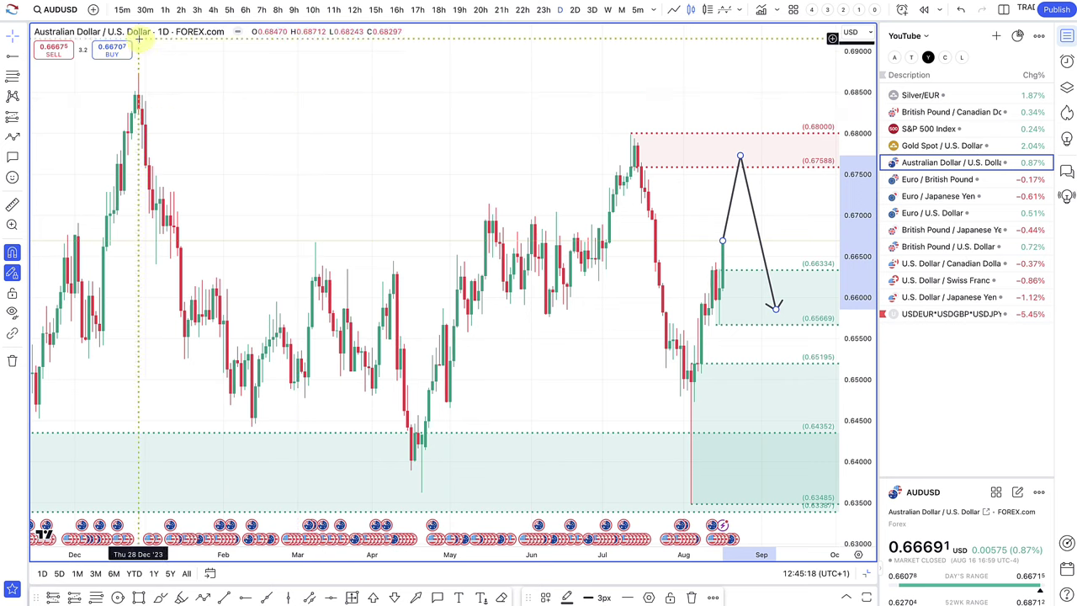
pyautogui.scroll(2, 435, 193)
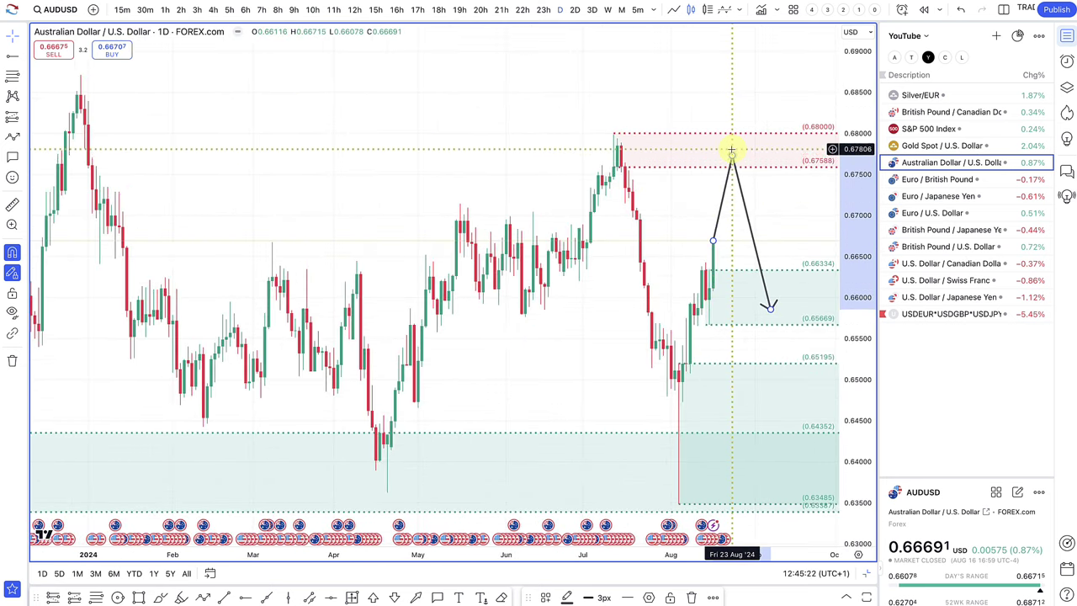
pyautogui.moveTo(732, 155)
pyautogui.mouseDown()
pyautogui.moveTo(732, 320)
pyautogui.moveTo(745, 381)
pyautogui.moveTo(741, 310)
pyautogui.moveTo(769, 207)
pyautogui.mouseUp()
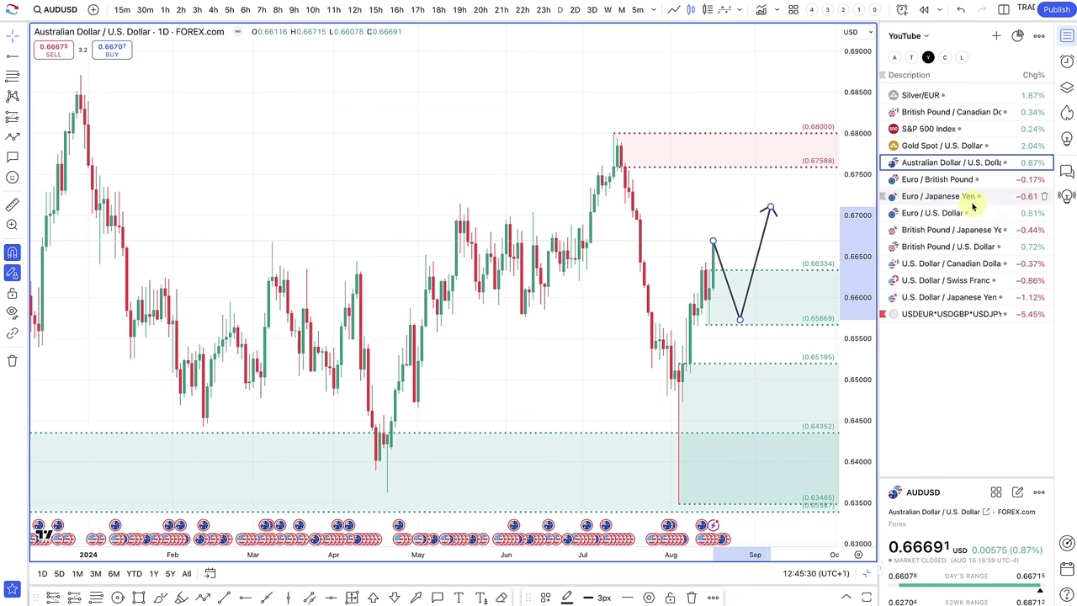
# Step: On the XAUUSD chart, draw a path dipping to about 2,438 on 26 August, and reshape it to reach about 2,378 and 2,527
pyautogui.click(968, 145)
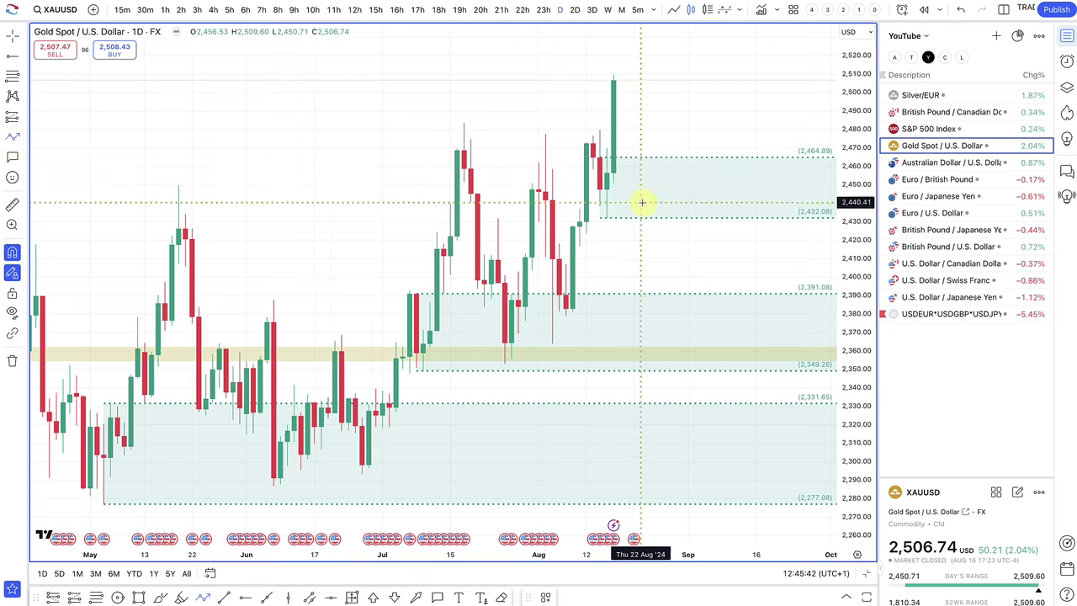
pyautogui.scroll(-2, 648, 244)
pyautogui.scroll(-1, 649, 257)
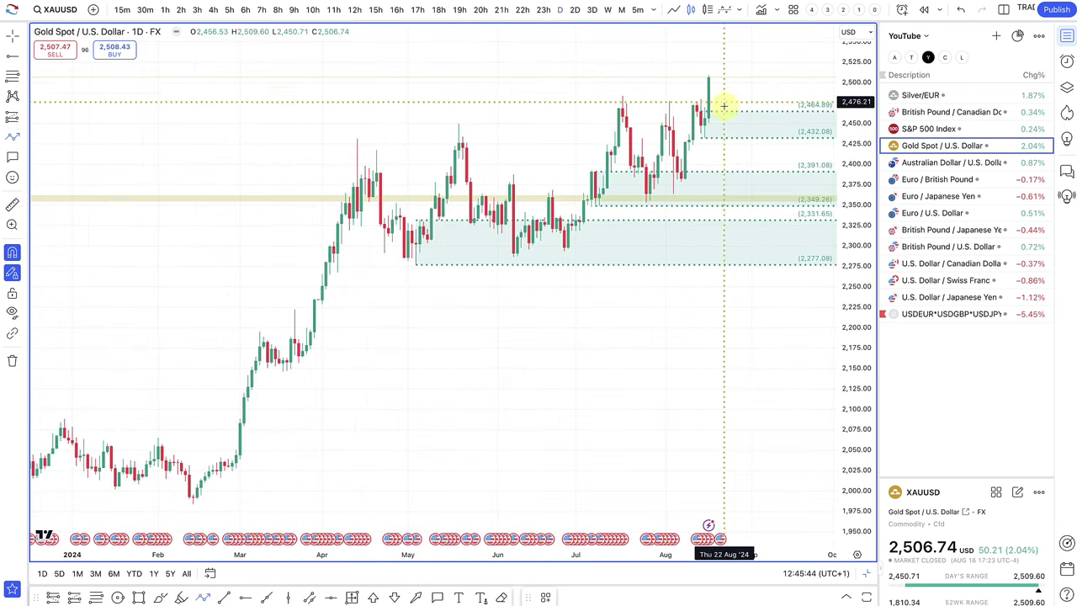
pyautogui.scroll(-1, 725, 110)
pyautogui.scroll(1, 725, 112)
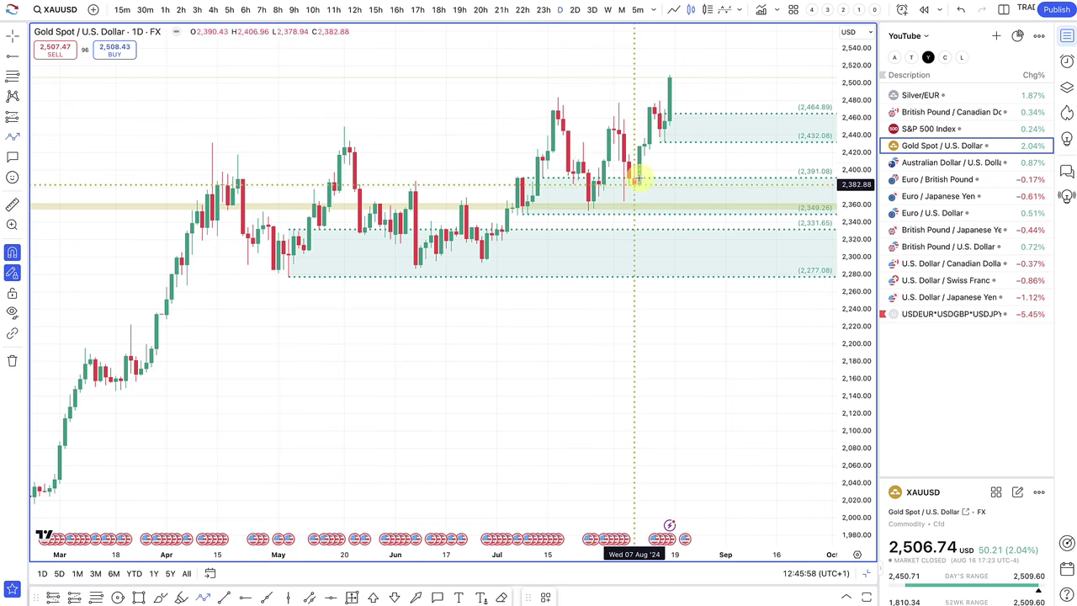
pyautogui.click(16, 138)
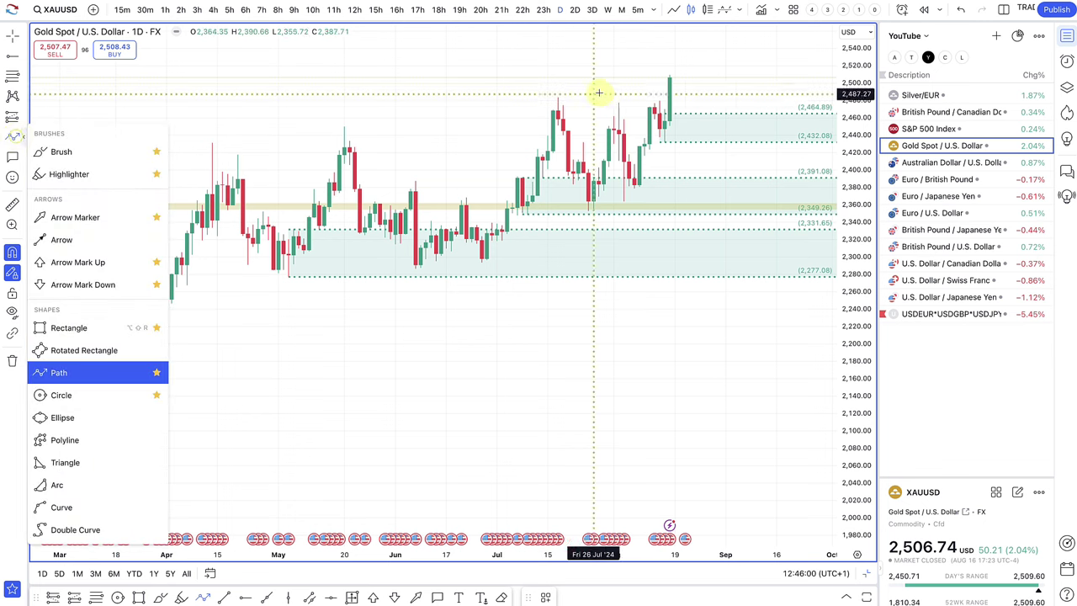
pyautogui.click(672, 78)
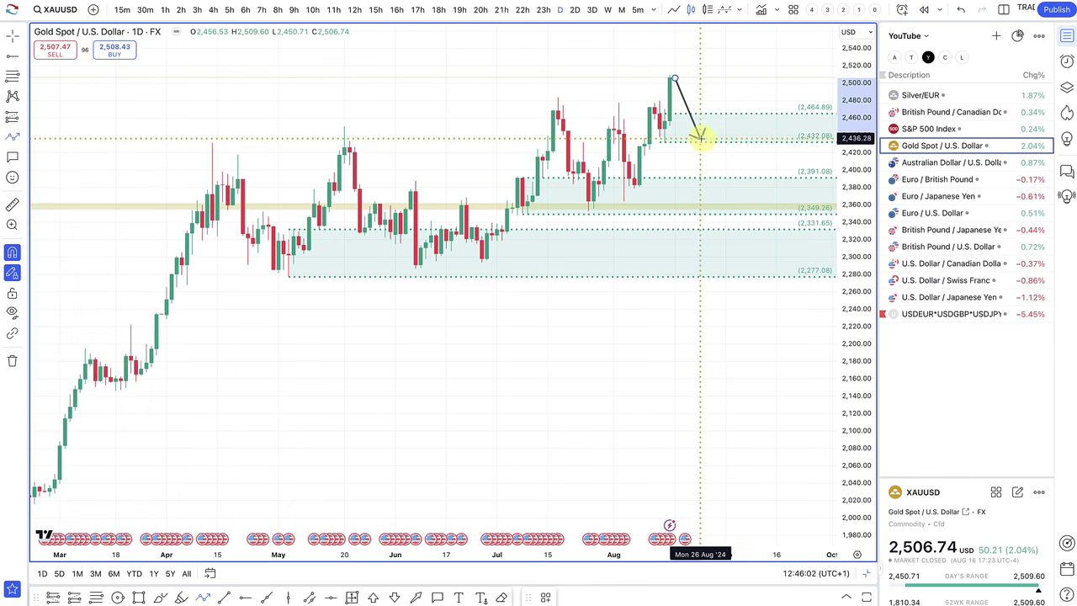
pyautogui.click(700, 137)
pyautogui.doubleClick(741, 74)
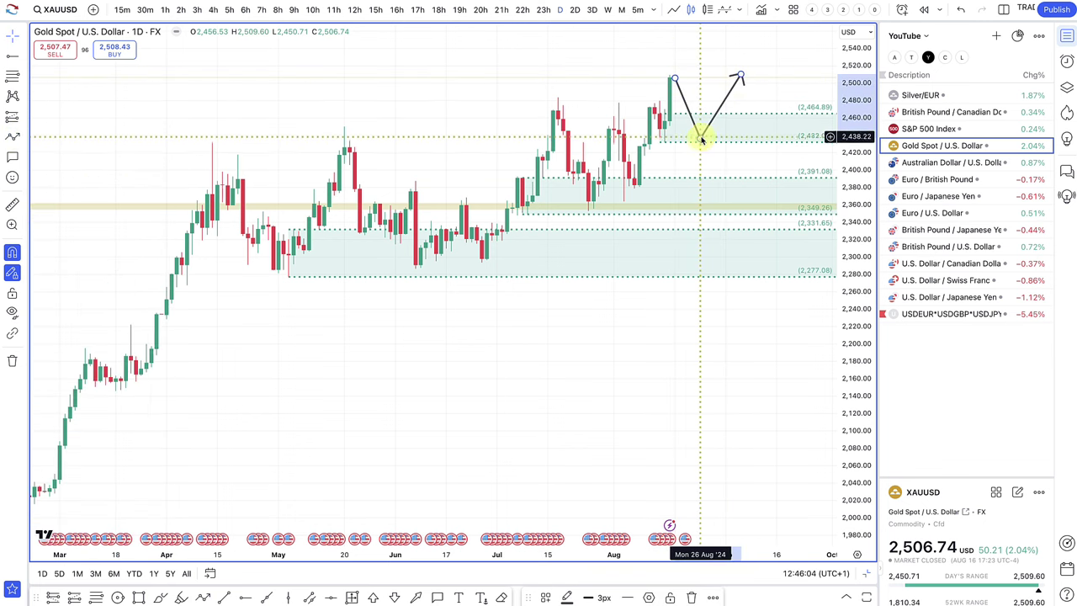
pyautogui.moveTo(701, 144)
pyautogui.mouseDown()
pyautogui.moveTo(700, 198)
pyautogui.moveTo(700, 127)
pyautogui.moveTo(702, 198)
pyautogui.mouseUp()
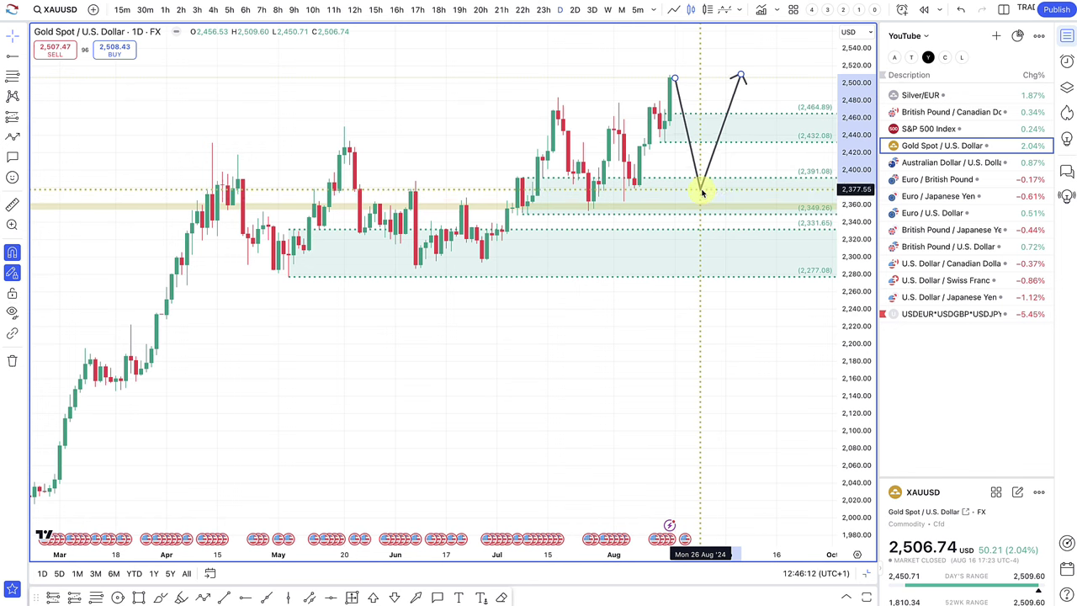
pyautogui.moveTo(740, 78); pyautogui.dragTo(760, 61)
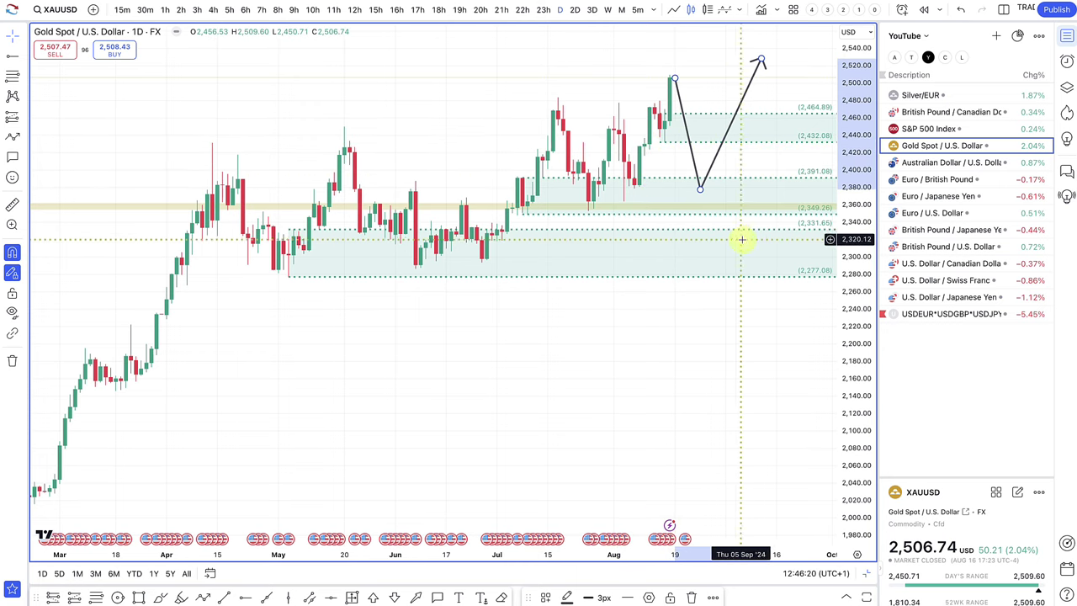
# Step: Open the S&P 500 chart and measure the decline from the 16 July high to the 5 August low
pyautogui.click(968, 129)
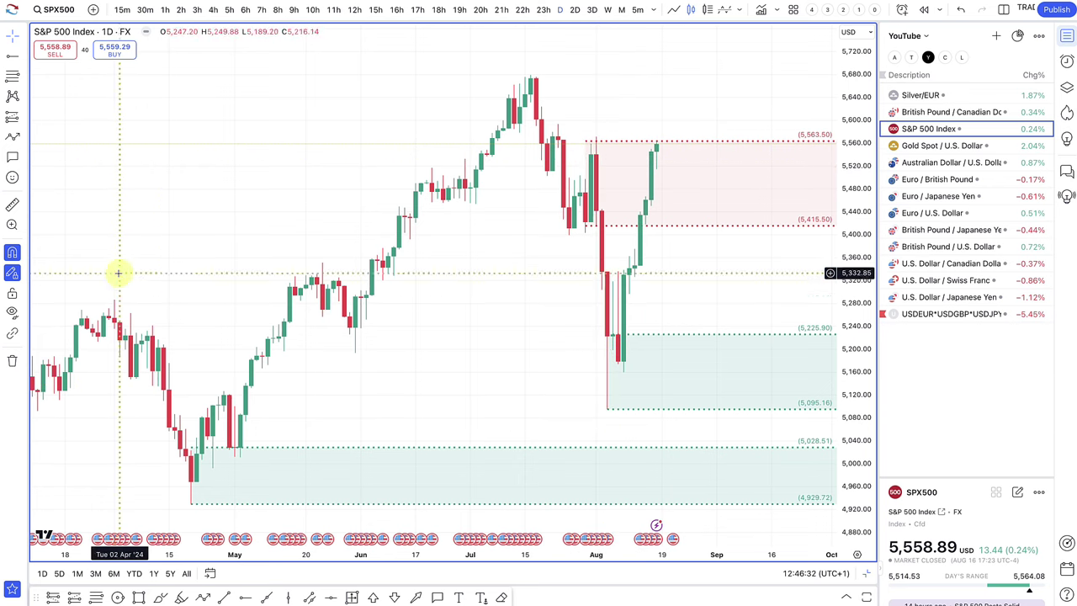
pyautogui.click(12, 205)
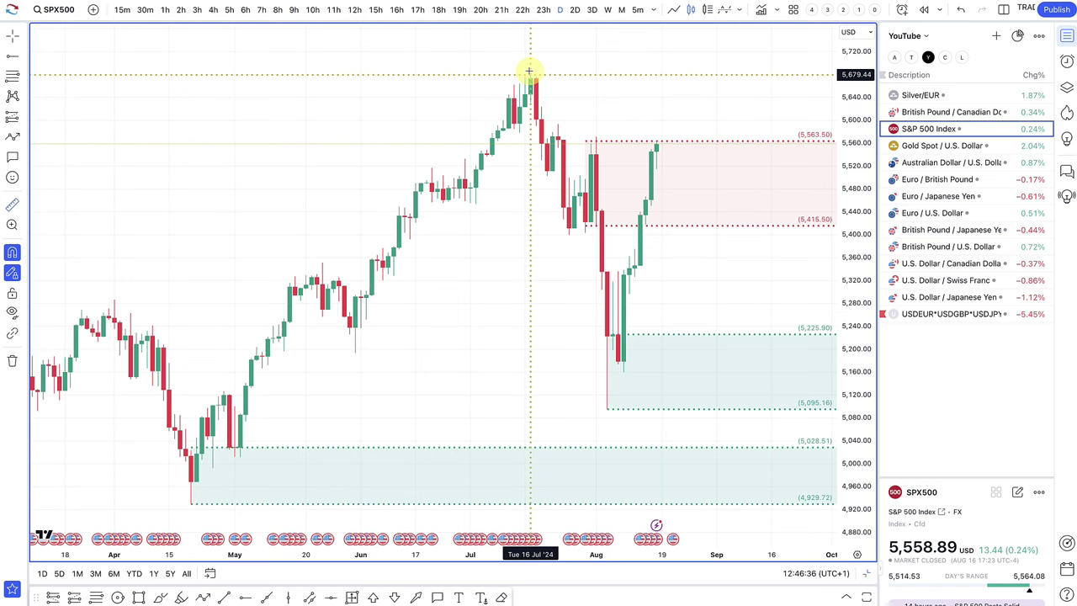
pyautogui.click(530, 73)
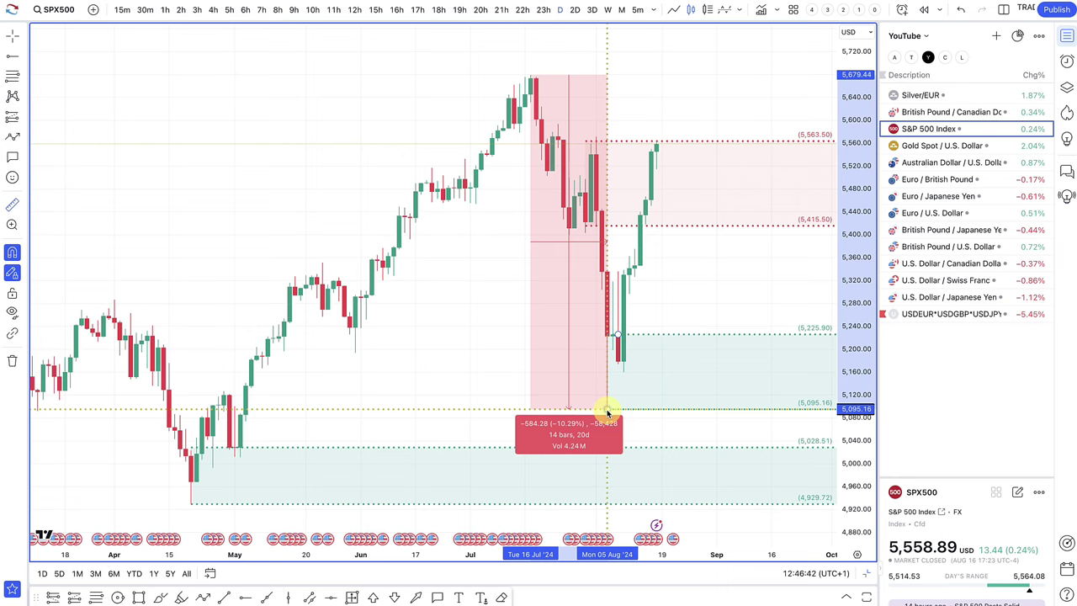
pyautogui.click(607, 336)
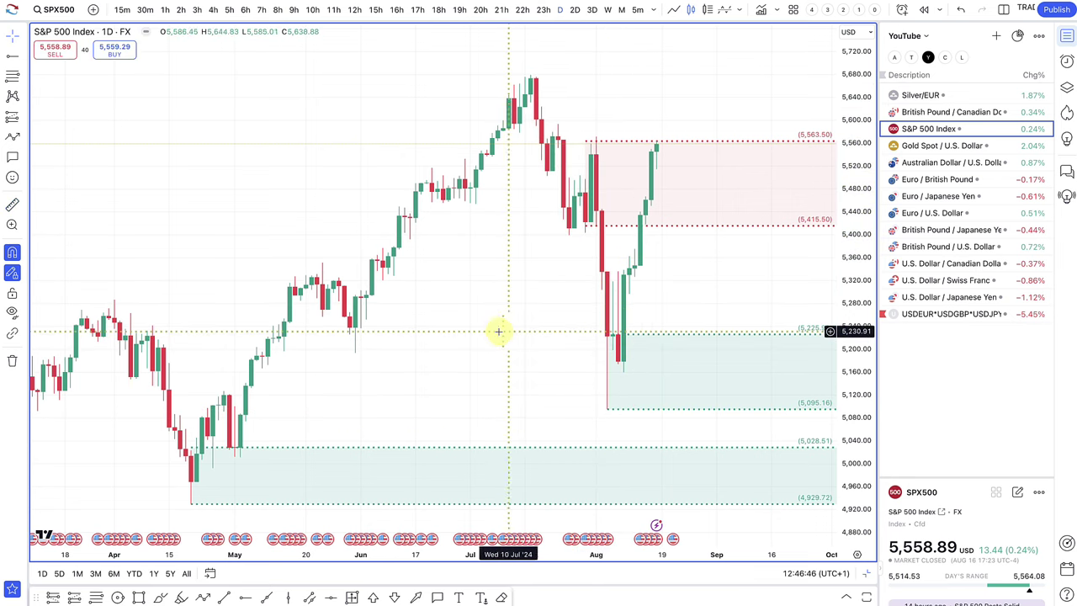
# Step: Switch to Discord and open the stock-market channel of the Trading180 server to consult the stock news
pyautogui.scroll(4, 587, 324)
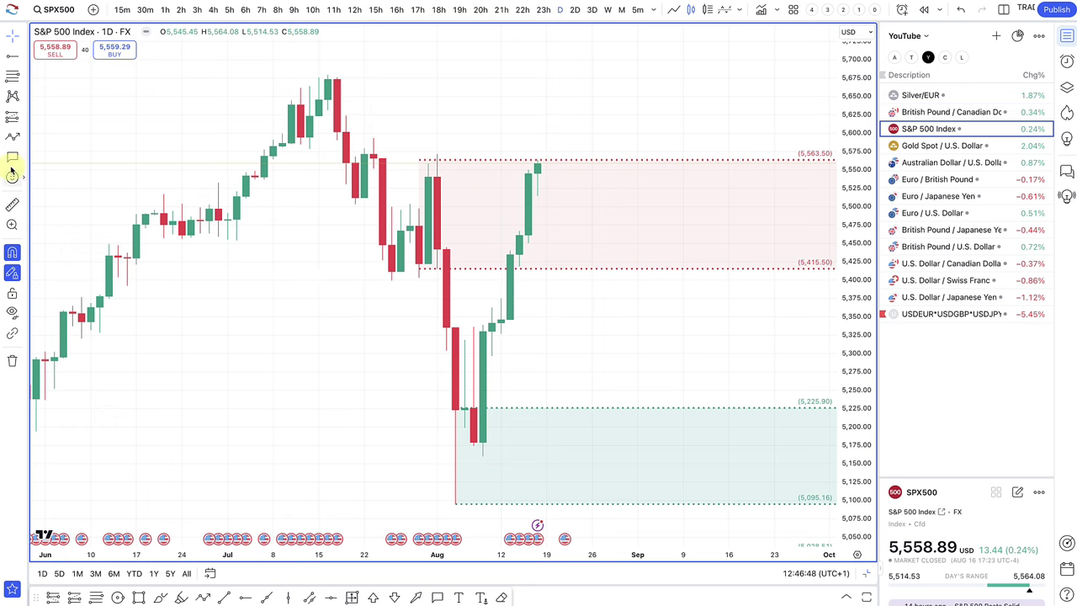
pyautogui.click(20, 137)
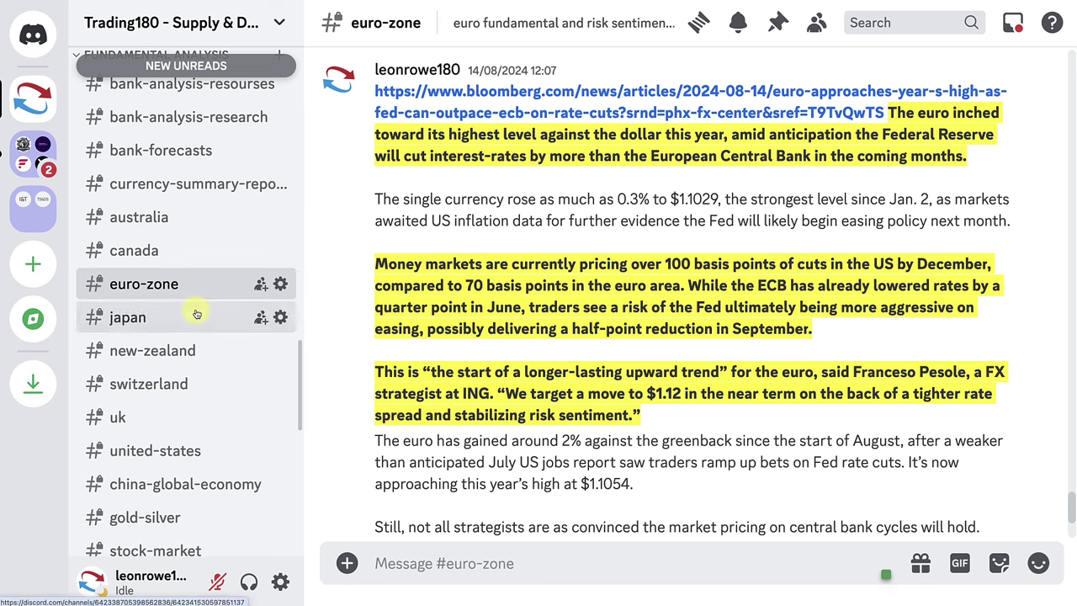
pyautogui.scroll(-3, 193, 404)
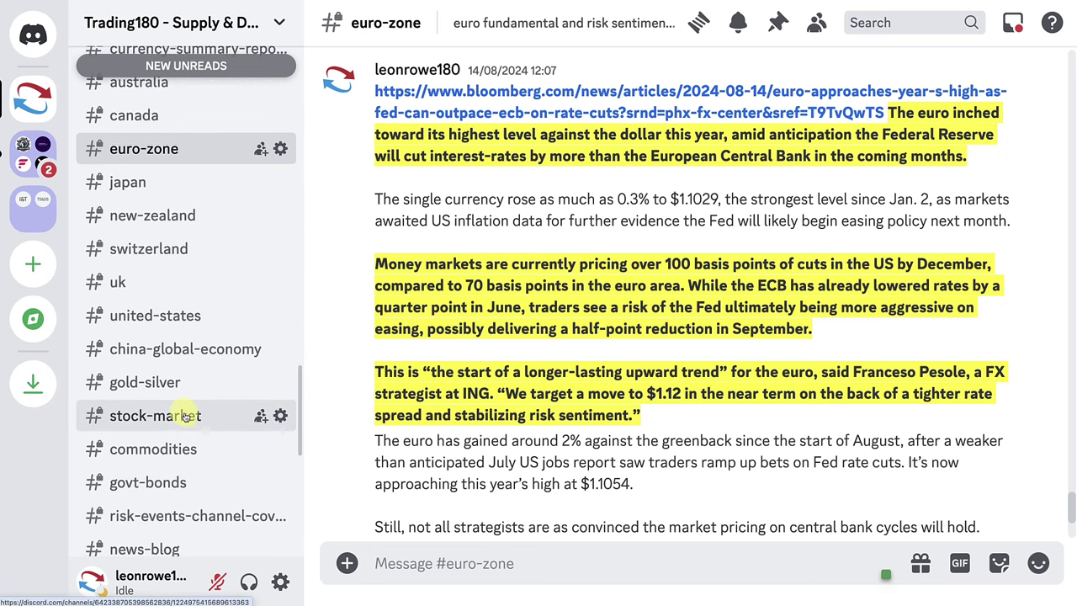
pyautogui.click(193, 416)
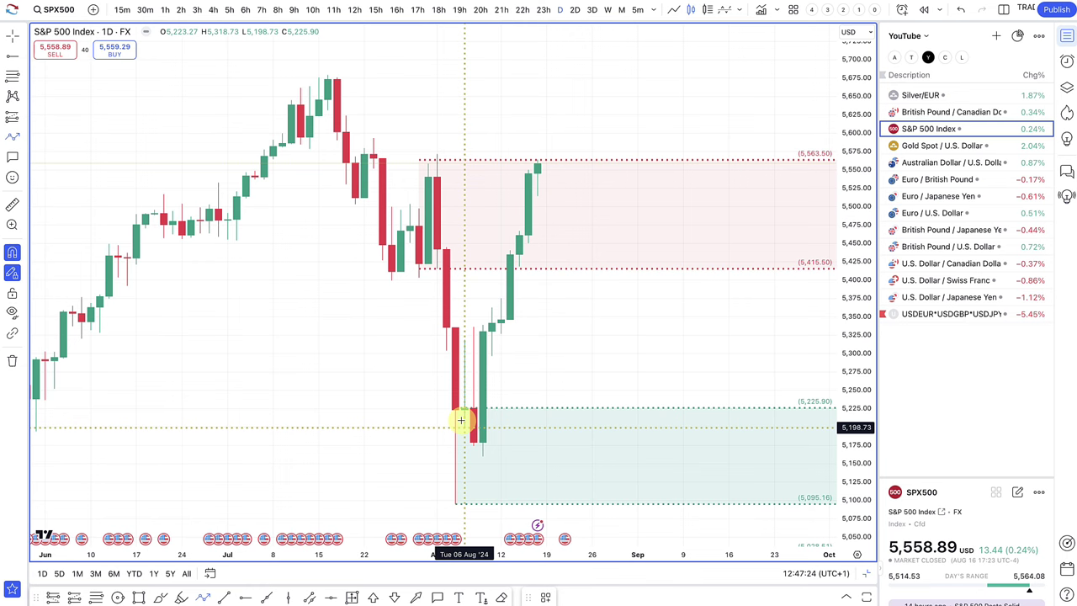
# Step: Draw an S&P 500 path falling to about 5,407, rising to 5,684 on 29 August, dropping to about 5,400 and ending near 5,572 on 17 September
pyautogui.scroll(-3, 461, 420)
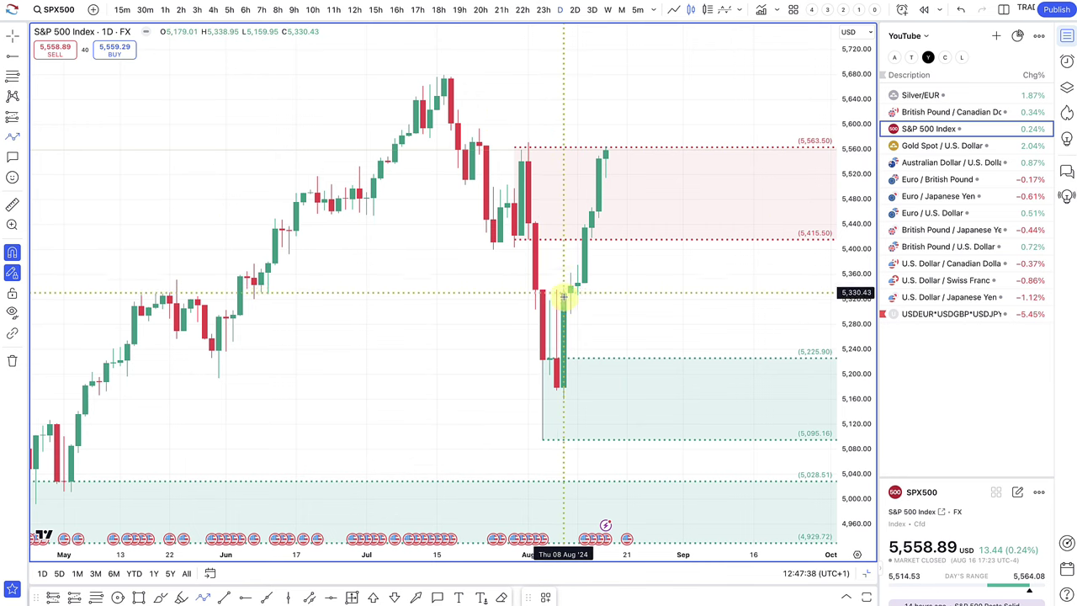
pyautogui.click(12, 136)
pyautogui.click(607, 155)
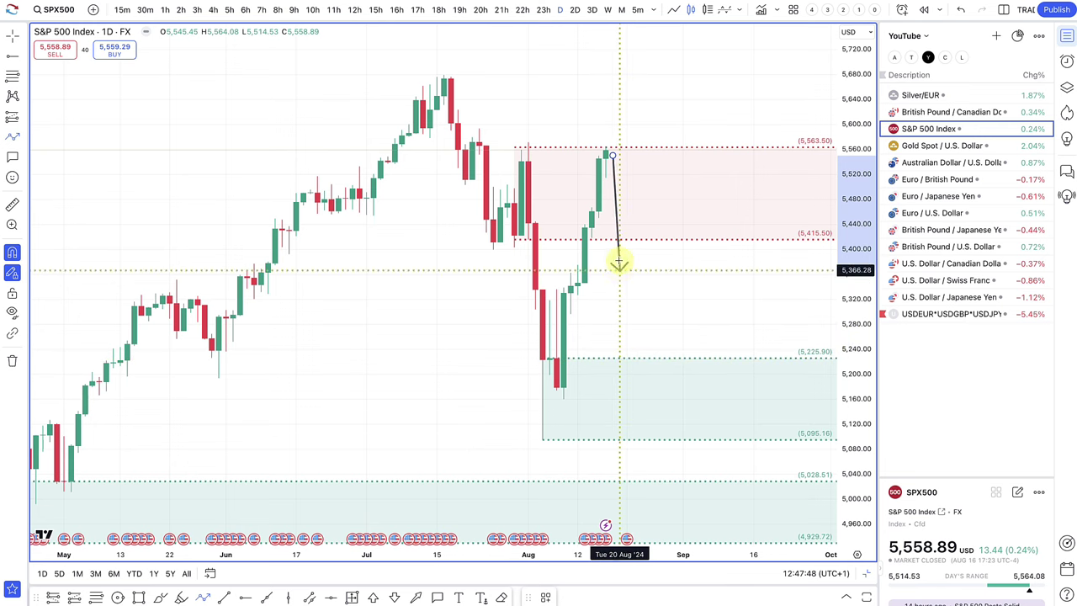
pyautogui.click(634, 243)
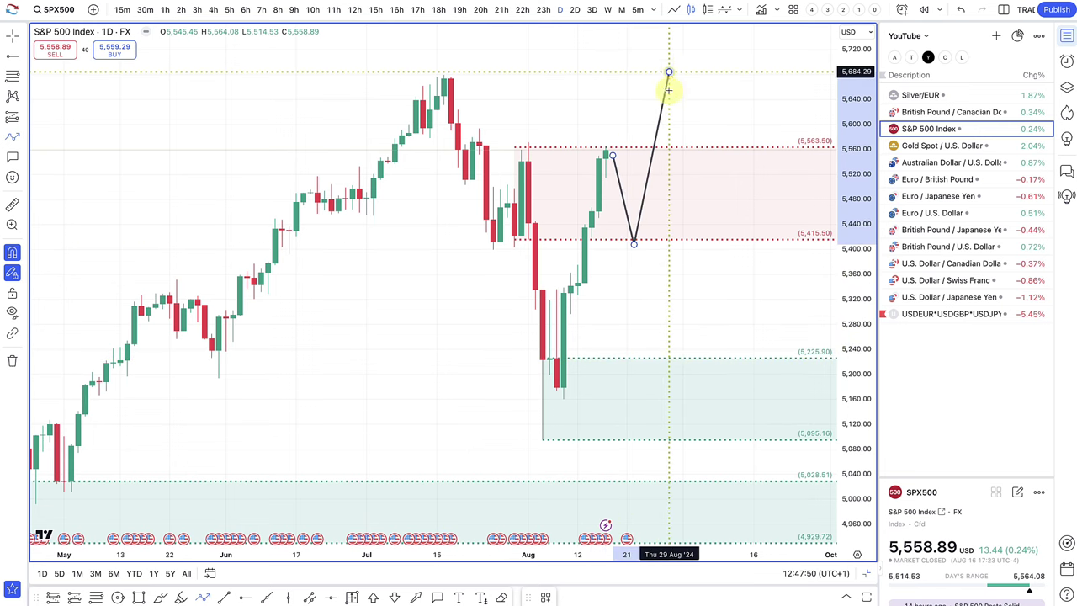
pyautogui.click(669, 73)
pyautogui.click(704, 247)
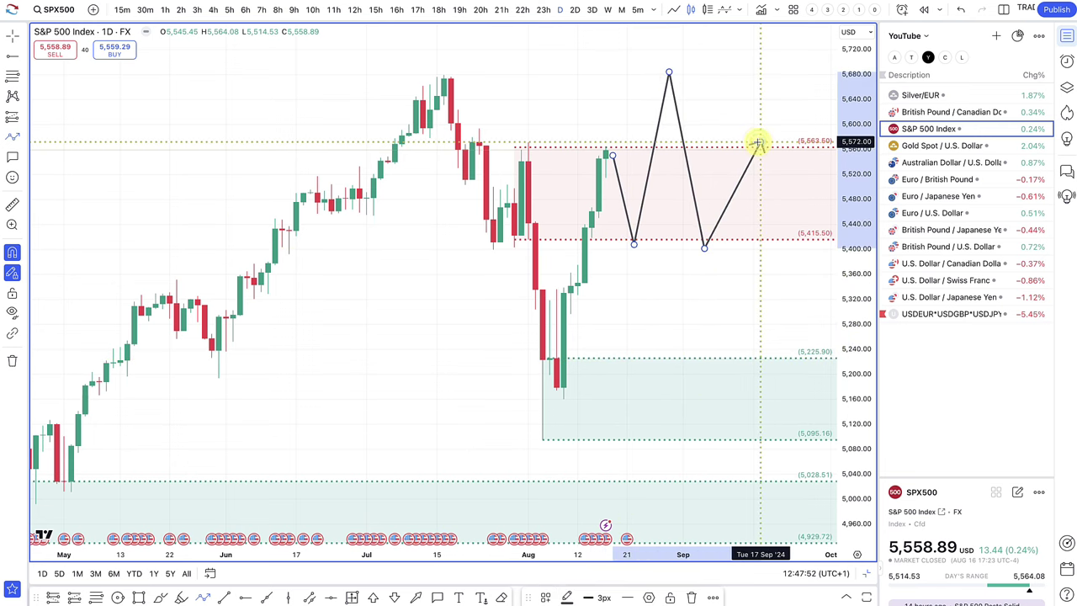
pyautogui.doubleClick(757, 144)
# Step: Examine the projected S&P 500 path against the supply zone, the demand zones and the price history back to September 2023
pyautogui.scroll(-10, 757, 144)
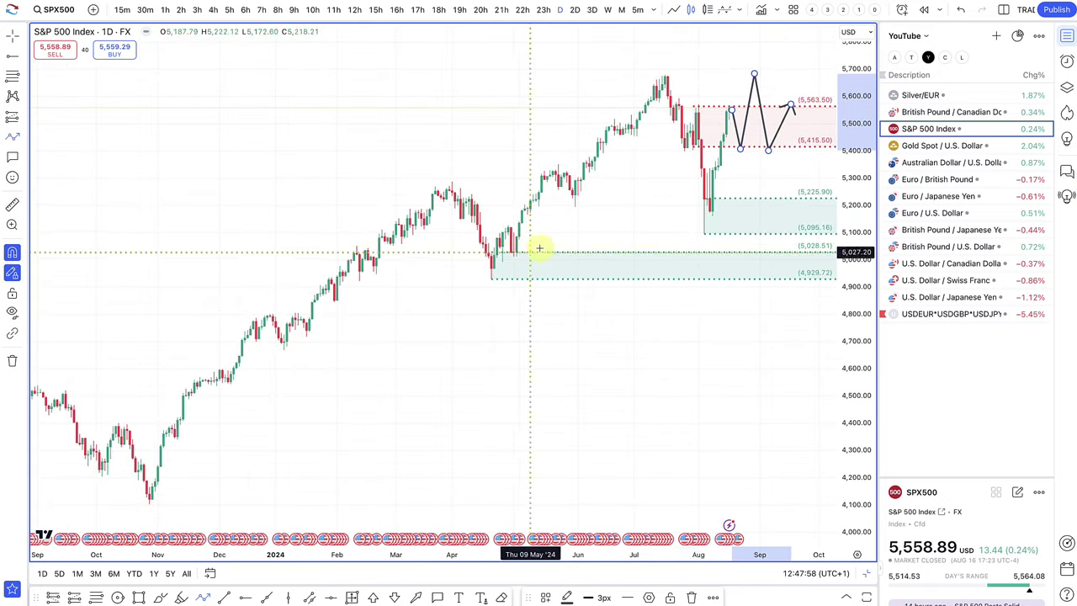
pyautogui.scroll(4, 712, 202)
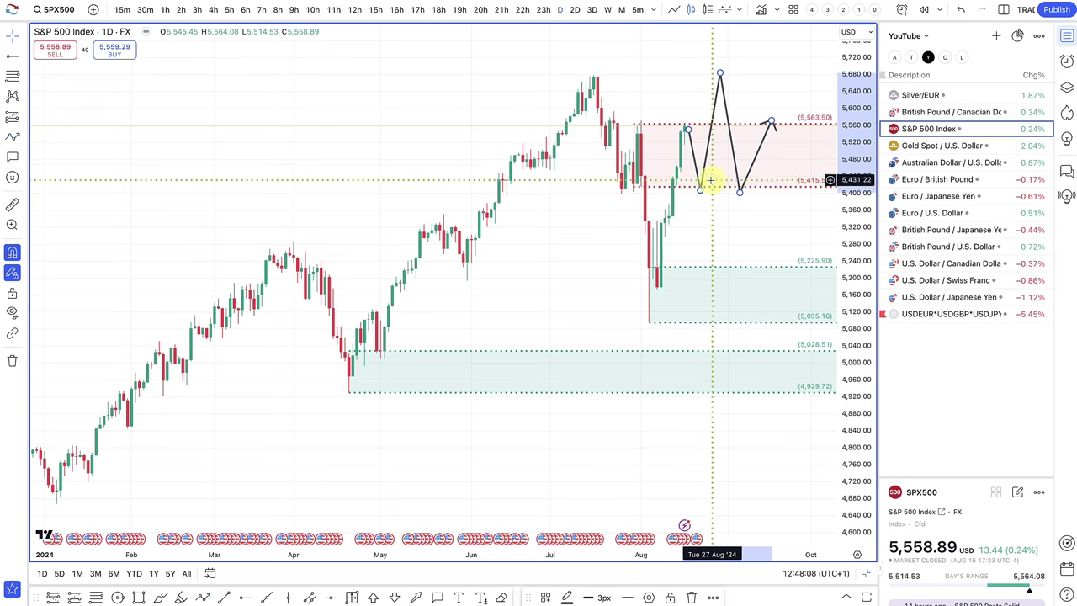
pyautogui.click(715, 239)
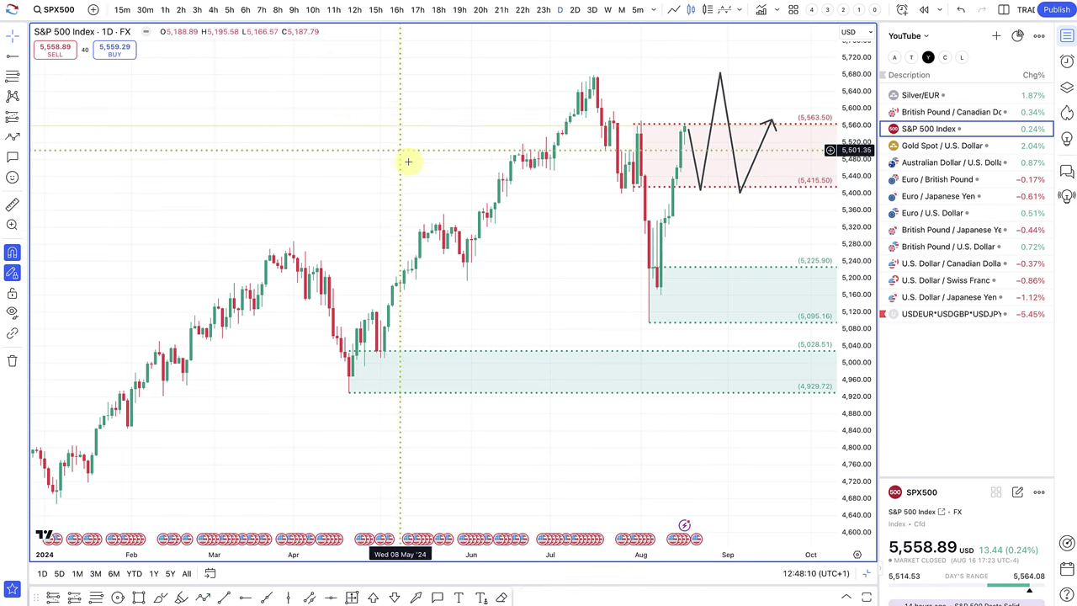
pyautogui.scroll(3, 578, 188)
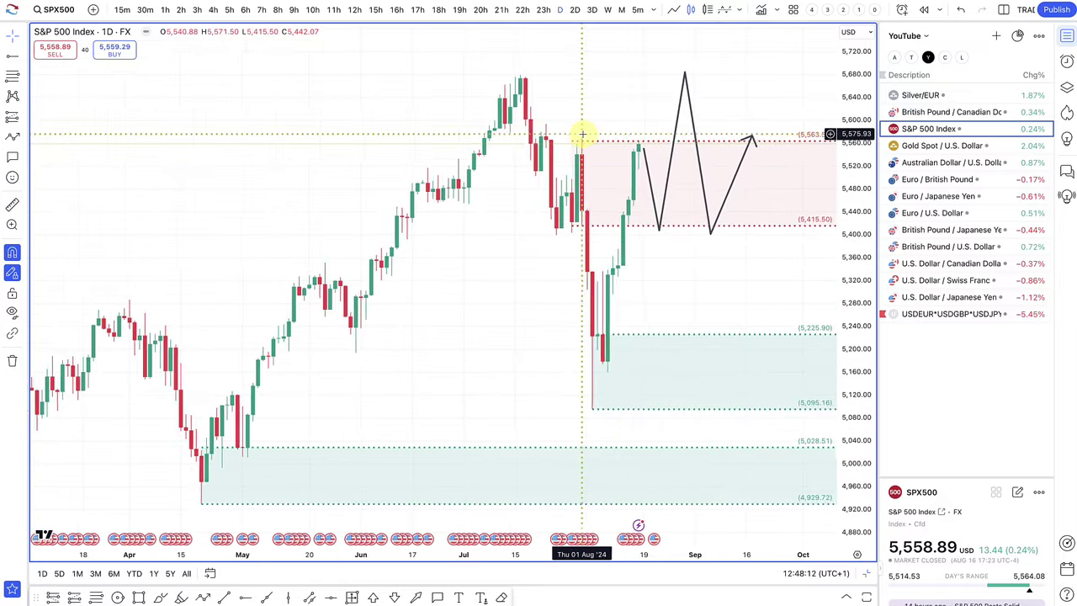
pyautogui.scroll(2, 637, 173)
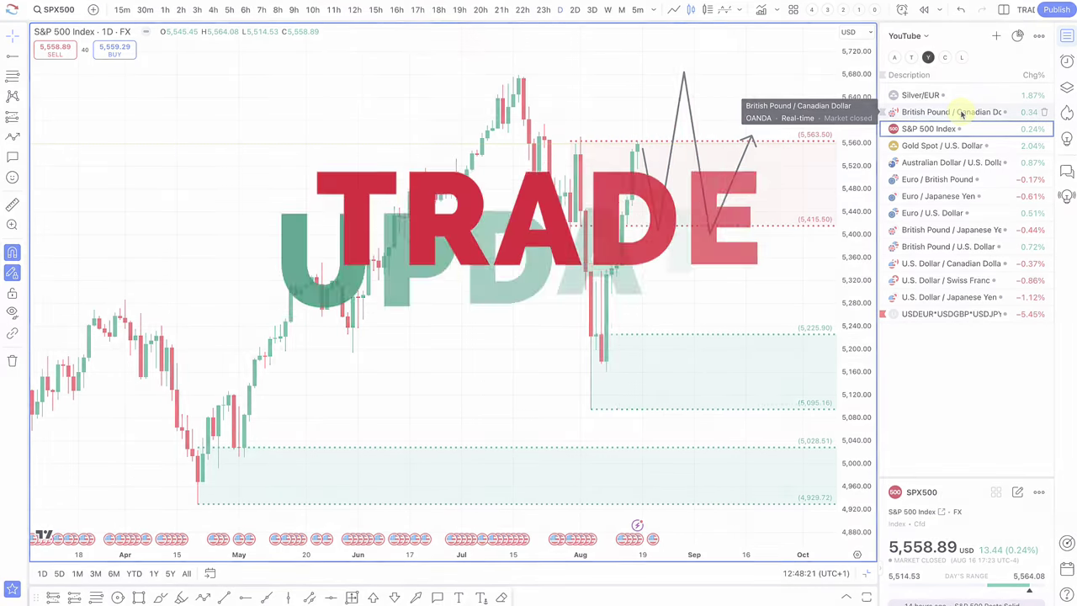
# Step: Open the British Pound / Canadian Dollar chart from the watchlist
pyautogui.click(961, 112)
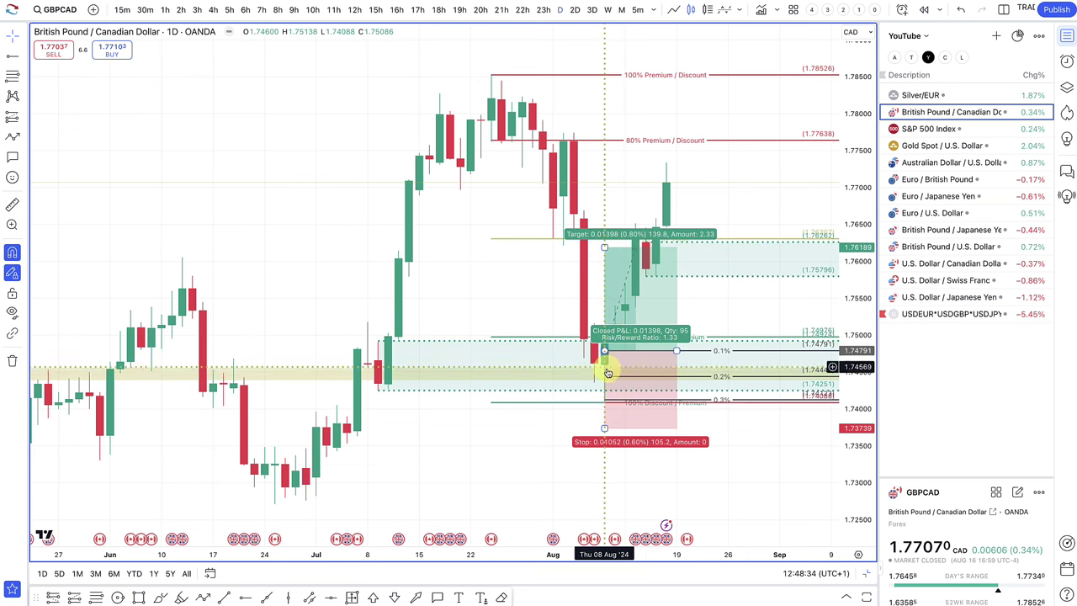
# Step: Lower the long position's target to 1.76181 and open the 14 August inflation release details
pyautogui.scroll(-1, 612, 290)
pyautogui.scroll(2, 612, 290)
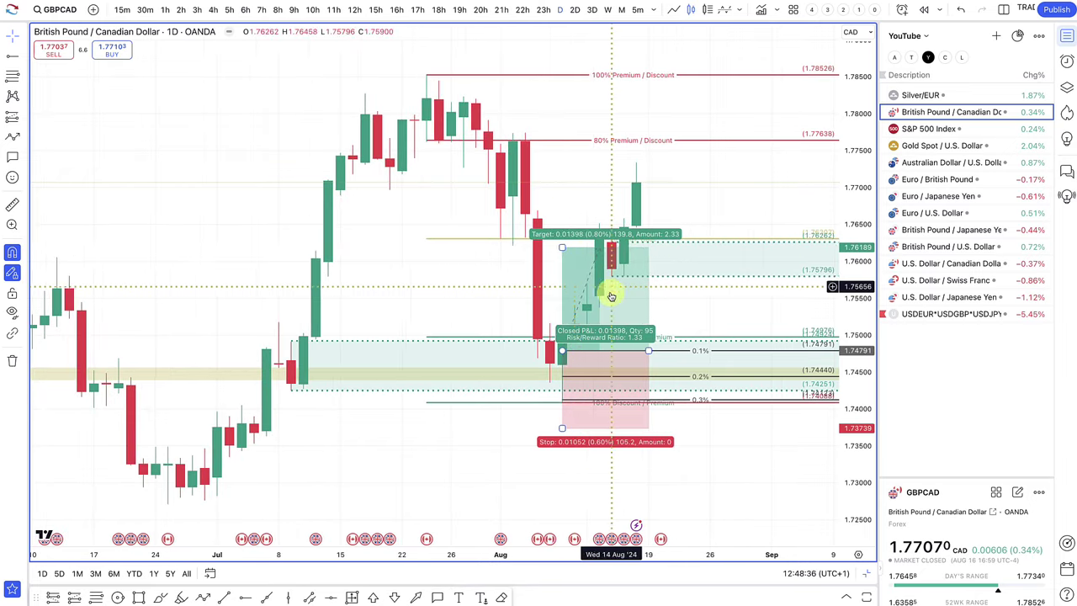
pyautogui.moveTo(561, 246); pyautogui.dragTo(564, 247)
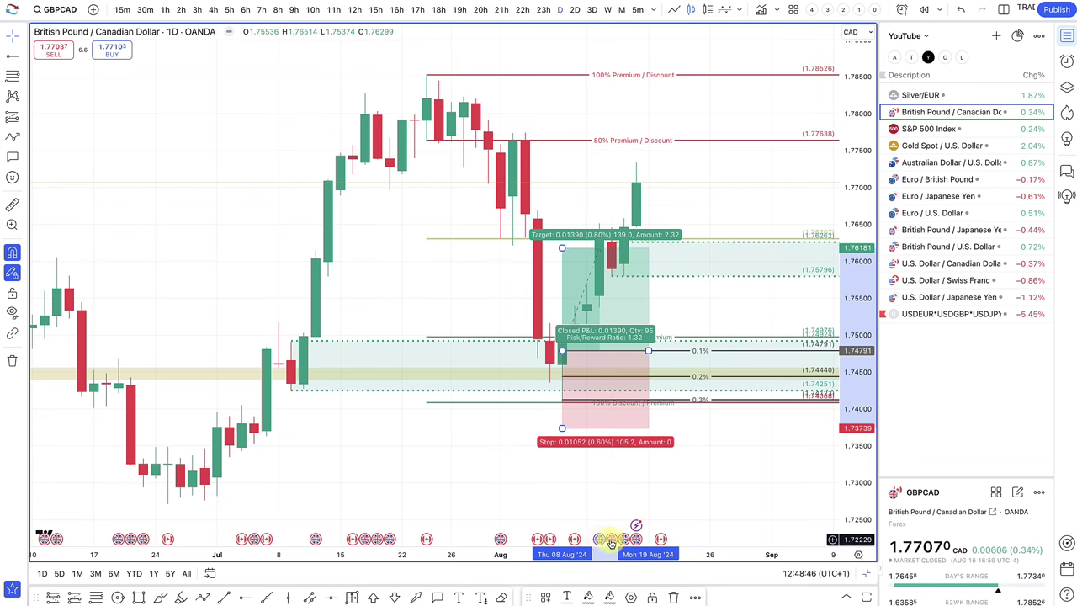
pyautogui.moveTo(613, 543)
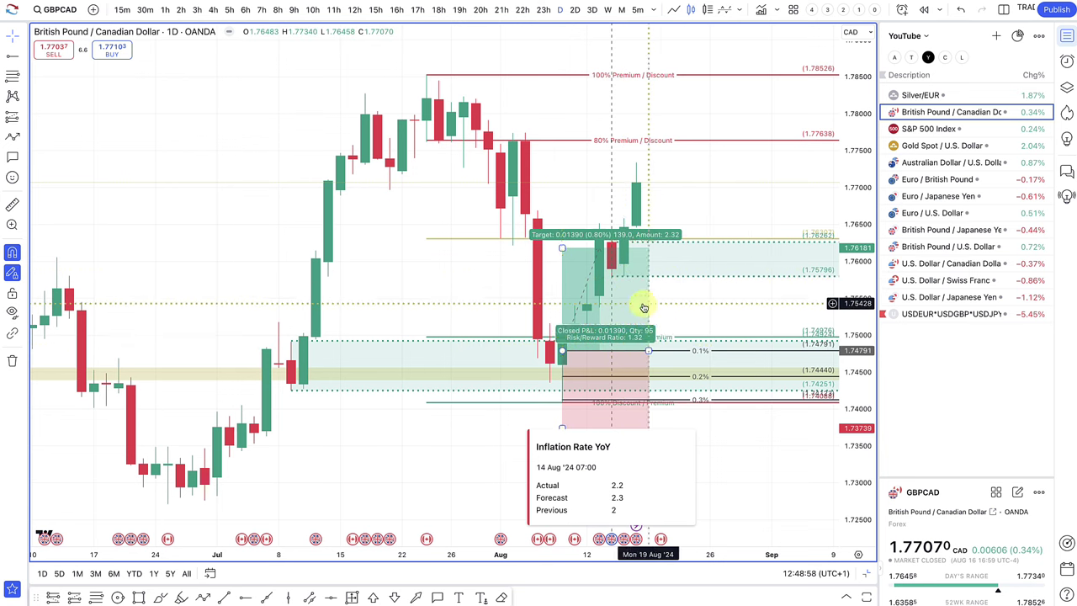
# Step: Trace the recovery with a path from about 1.7436 on 7 August to 1.7630, down to about 1.758, ending near 1.7707 on 16 August
pyautogui.click(203, 597)
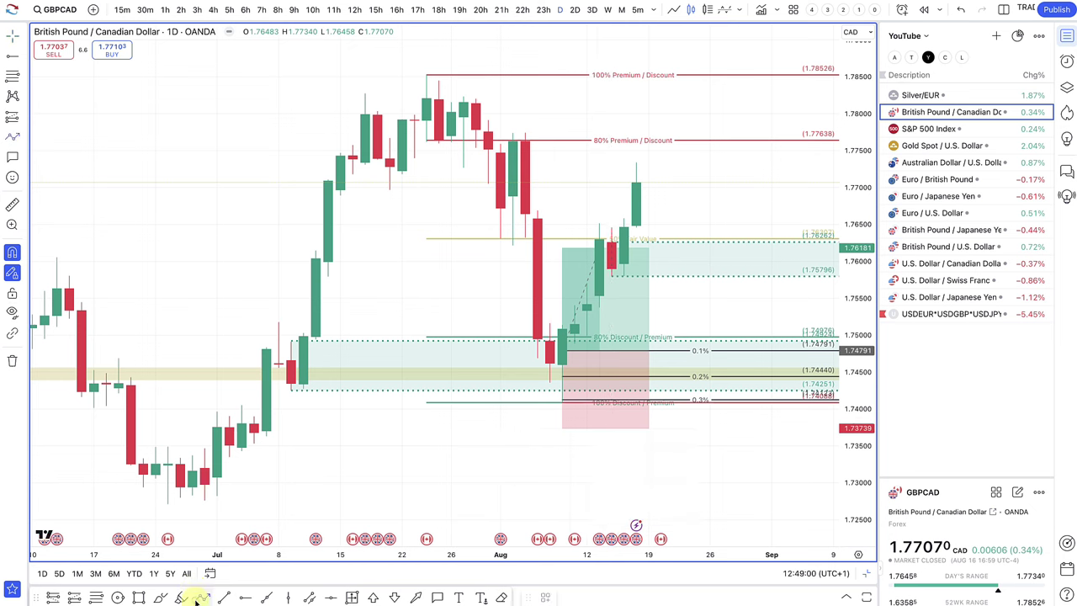
pyautogui.click(548, 382)
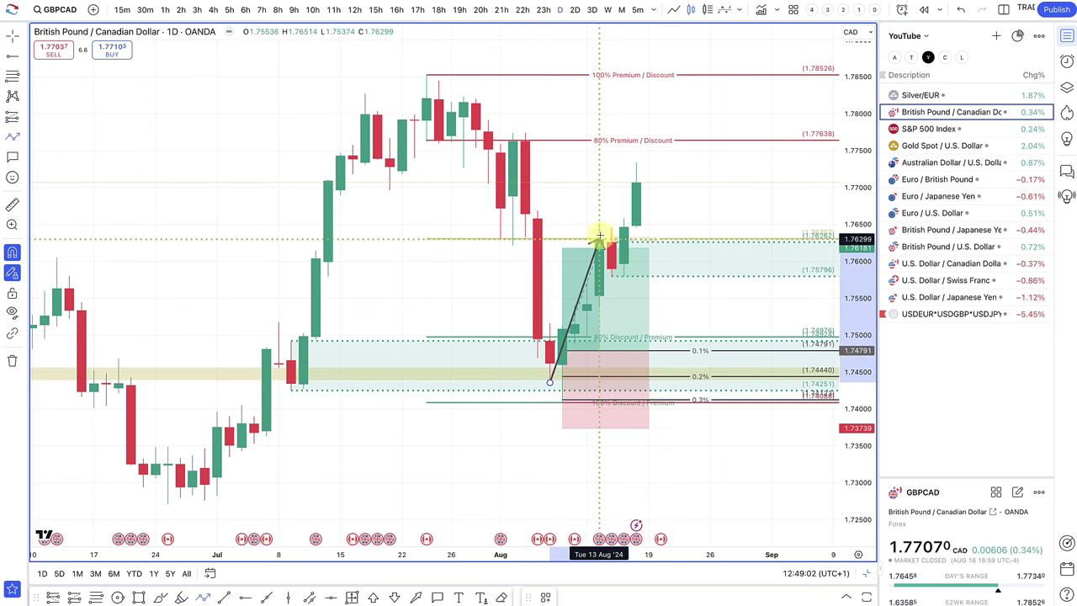
pyautogui.click(598, 239)
pyautogui.click(612, 274)
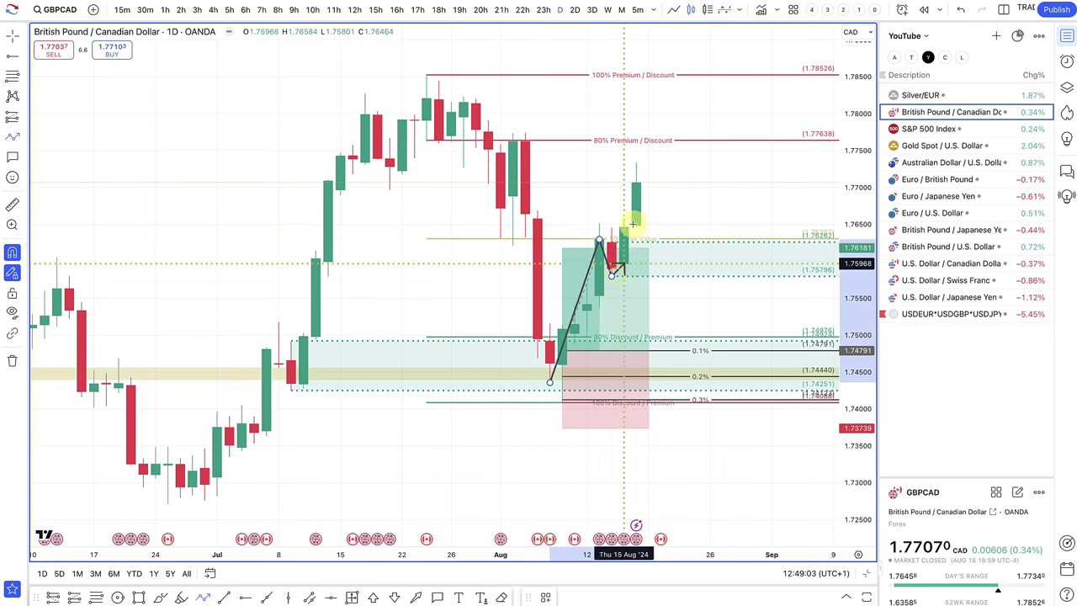
pyautogui.doubleClick(637, 182)
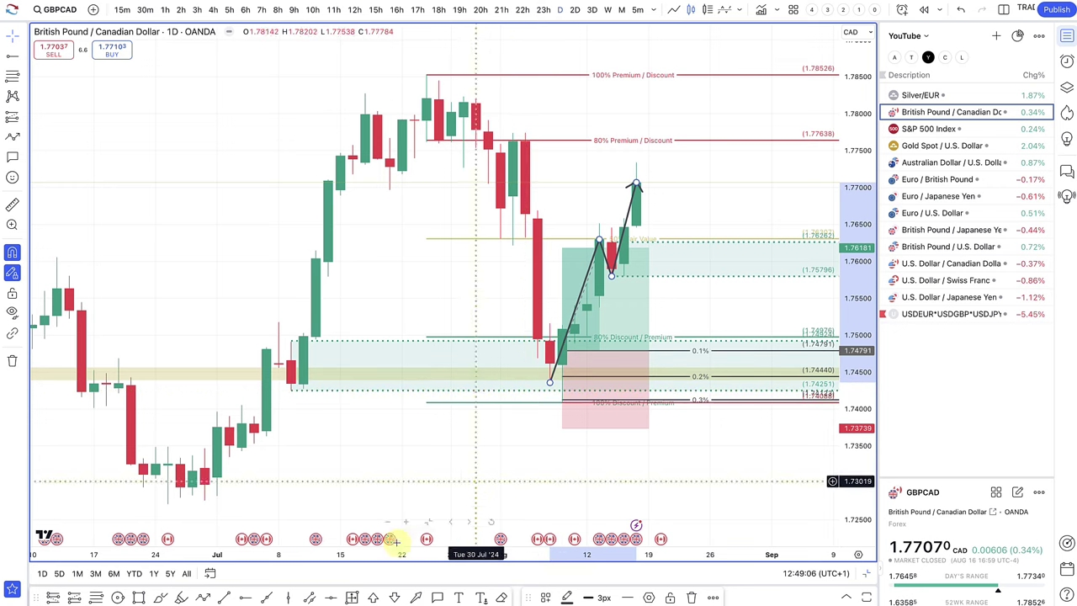
# Step: Draw a projected path from the 16 August close, falling to about 1.759 on 21 August and rising to about 1.771 on 28 August
pyautogui.click(202, 598)
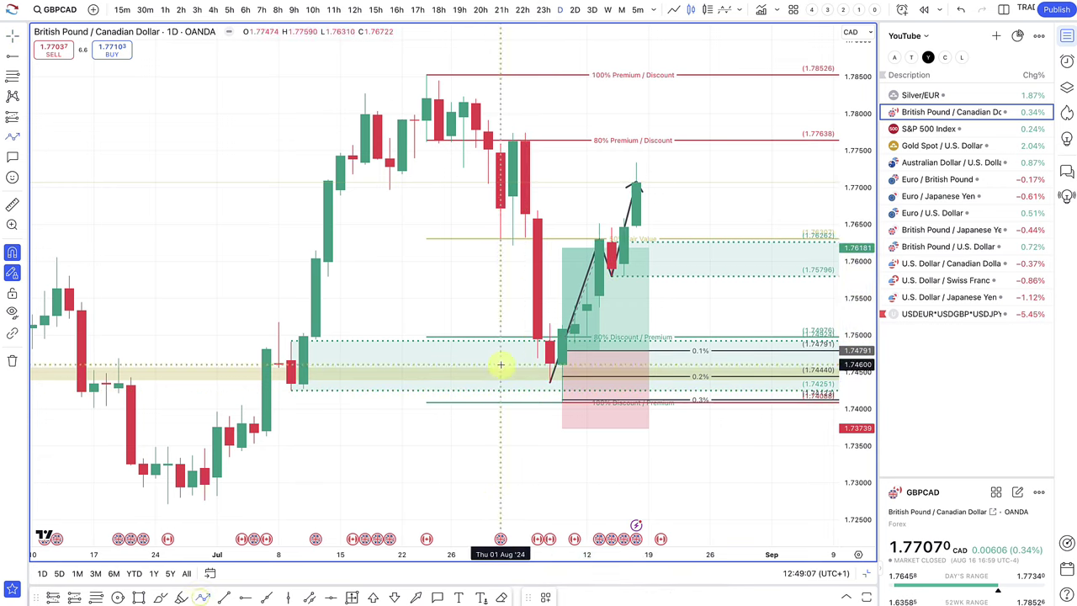
pyautogui.click(637, 182)
pyautogui.click(672, 267)
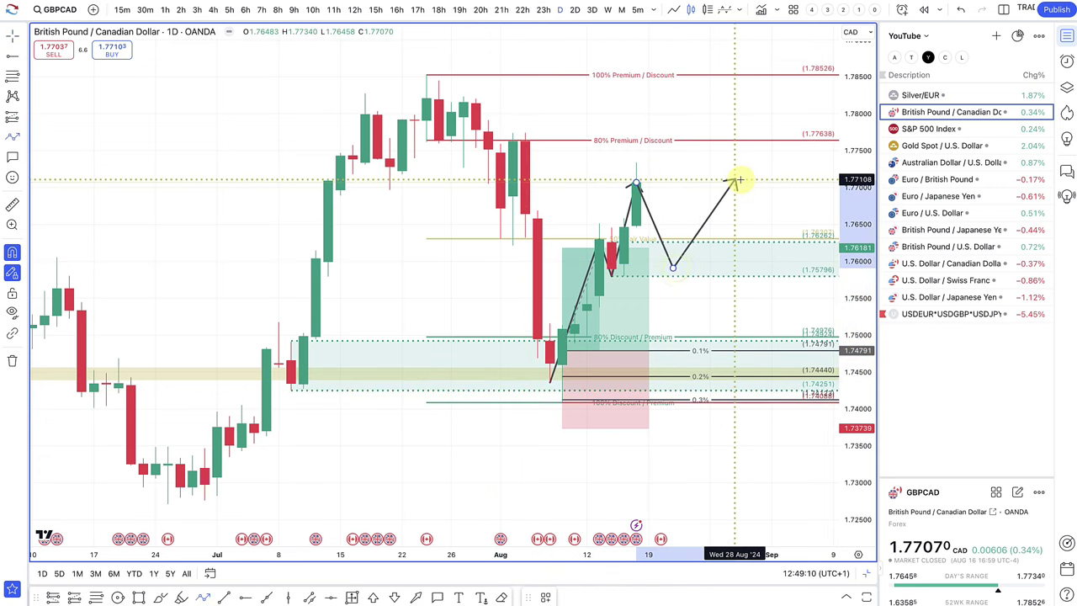
pyautogui.doubleClick(738, 179)
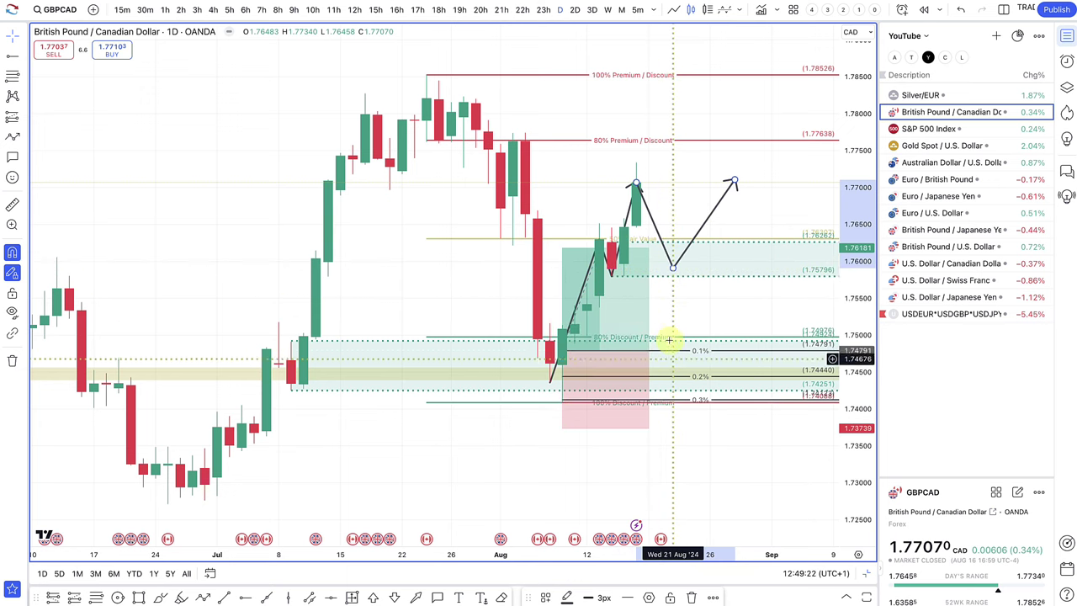
# Step: Examine the British Pound / Canadian Dollar long position against the demand zones and the projected path
pyautogui.scroll(1, 666, 332)
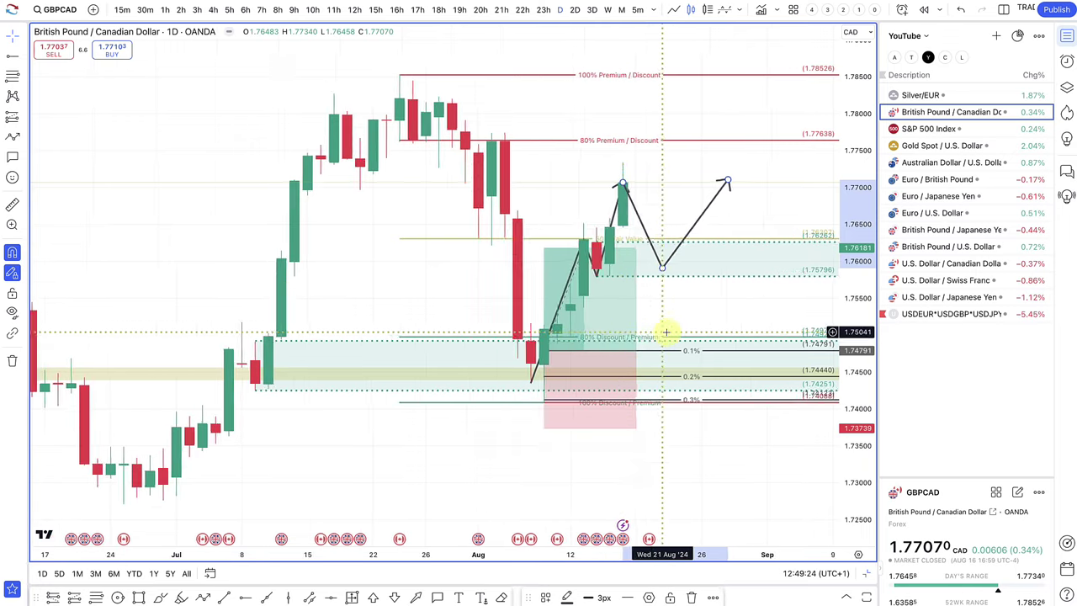
pyautogui.scroll(2, 666, 331)
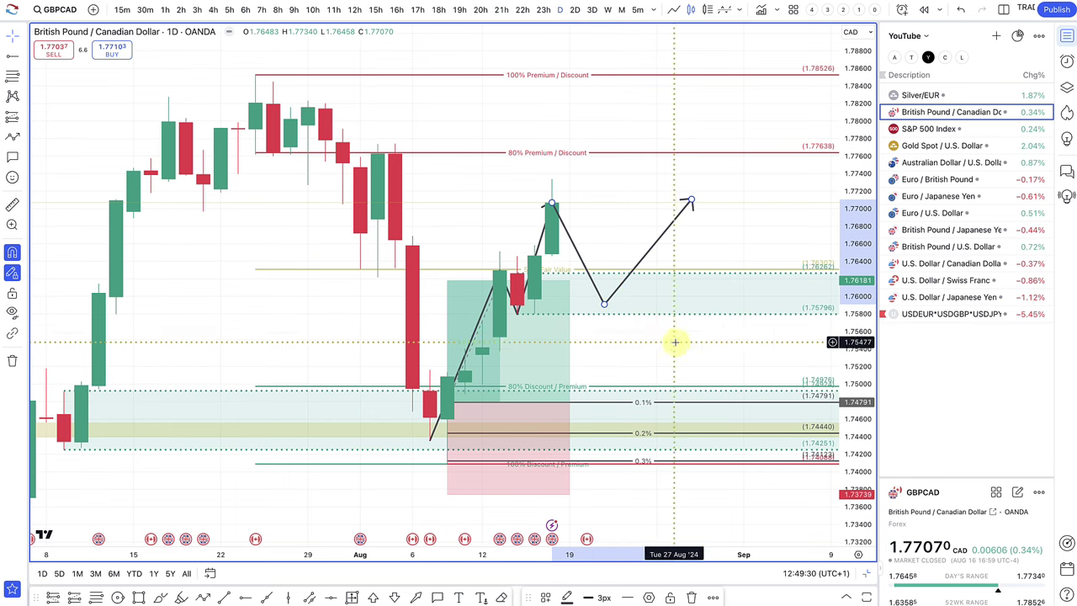
pyautogui.click(538, 357)
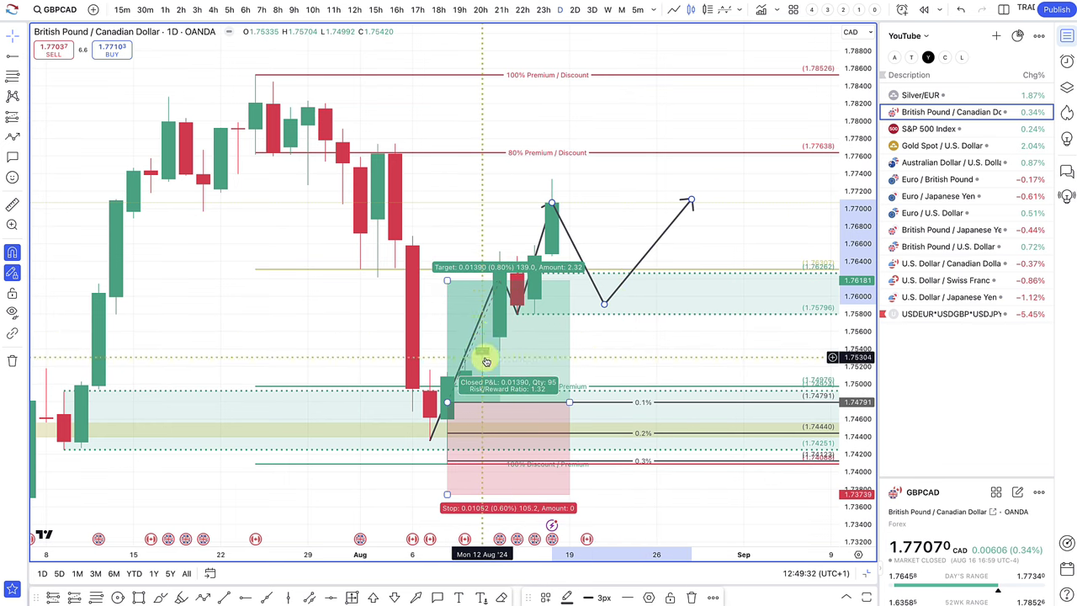
# Step: Open the Silver/EUR chart and examine its long position against the demand zone and the price history since early 2024
pyautogui.click(921, 95)
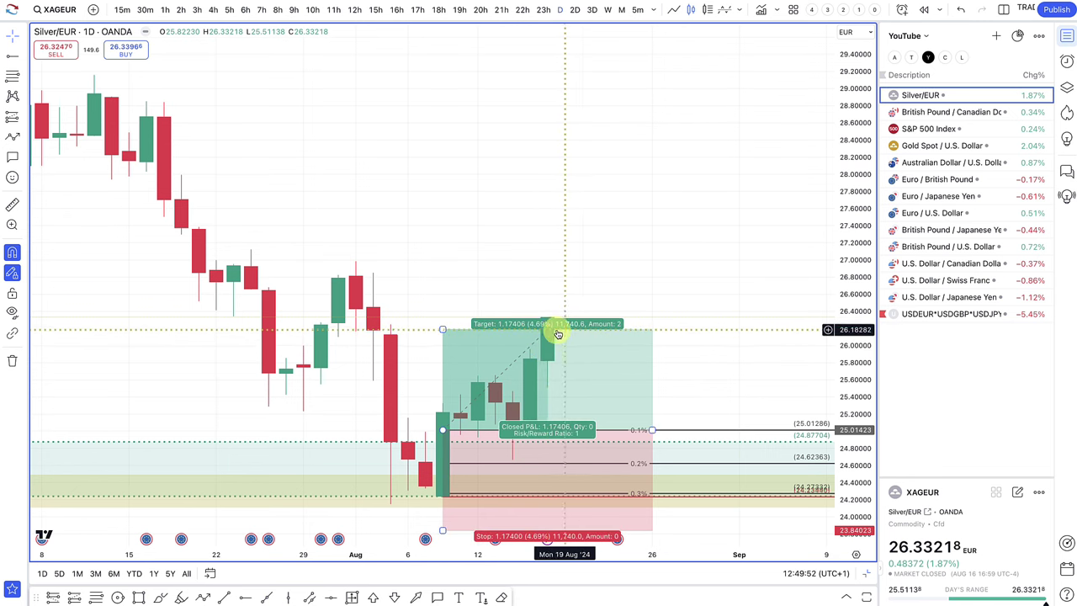
pyautogui.scroll(-1, 535, 348)
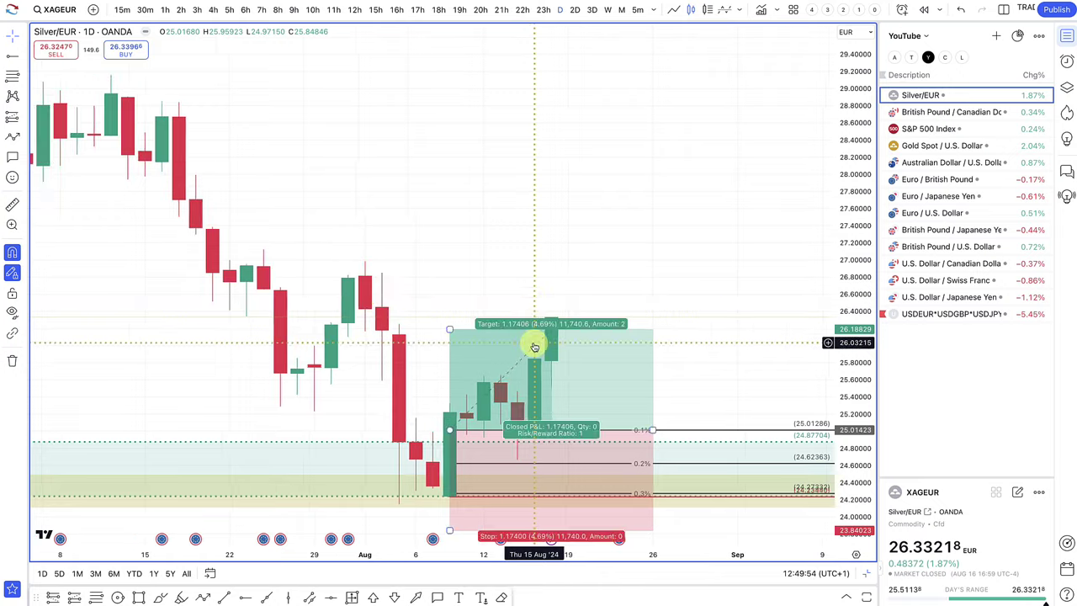
pyautogui.scroll(-6, 534, 347)
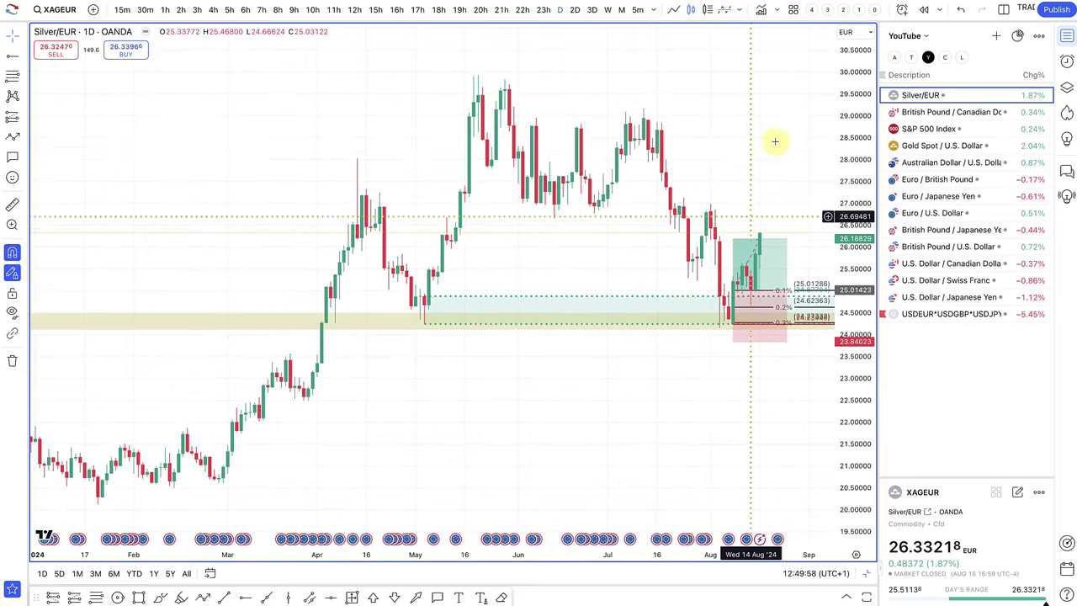
pyautogui.scroll(4, 762, 178)
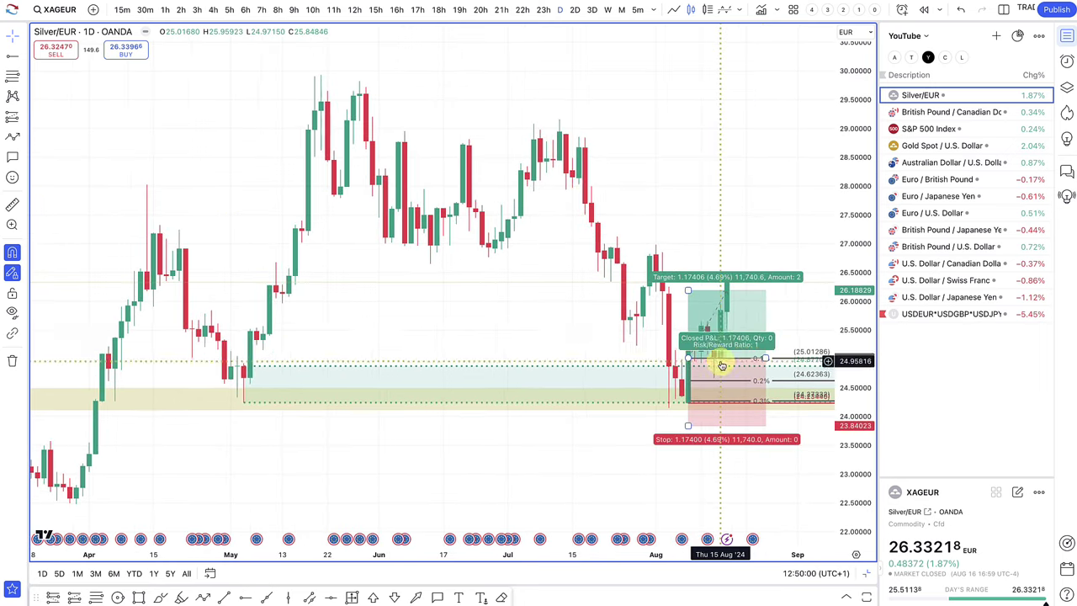
pyautogui.scroll(3, 720, 345)
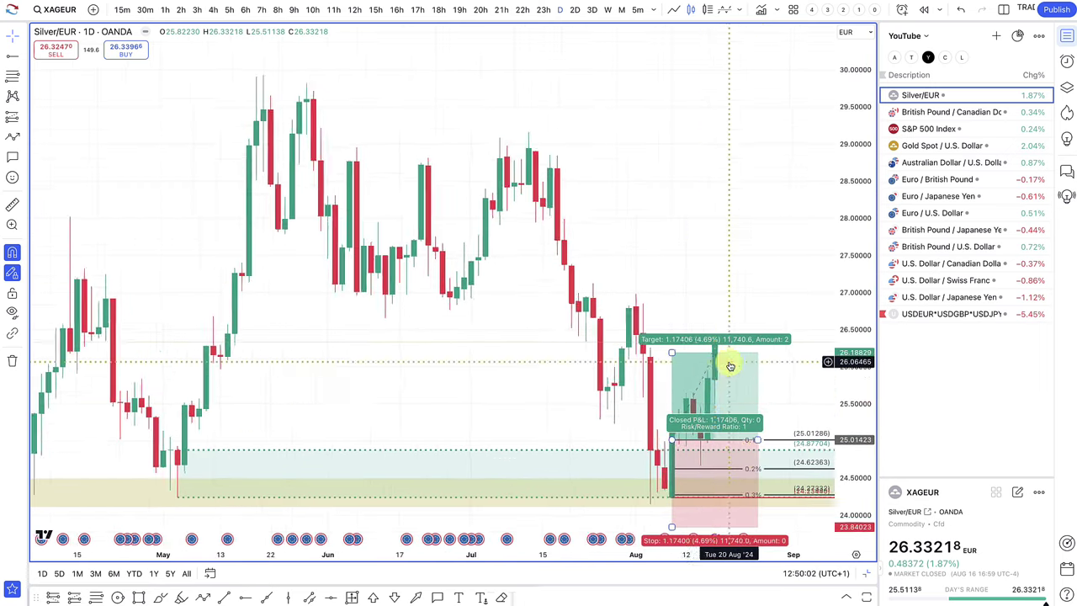
pyautogui.click(702, 358)
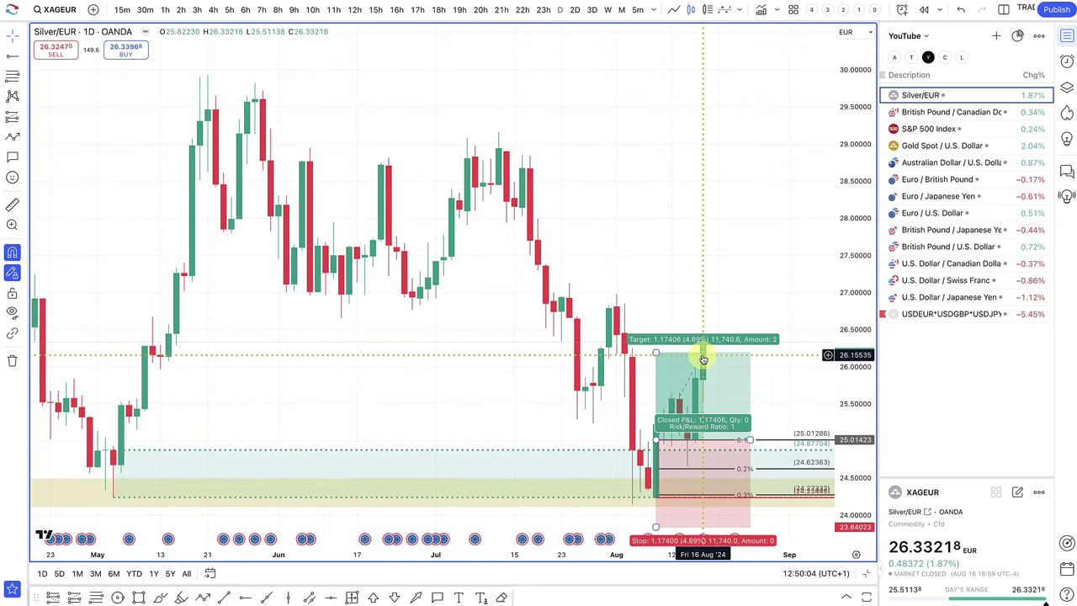
# Step: Switch Silver/EUR to the 1-hour timeframe and examine how price moved from the long position's entry to its target
pyautogui.click(165, 10)
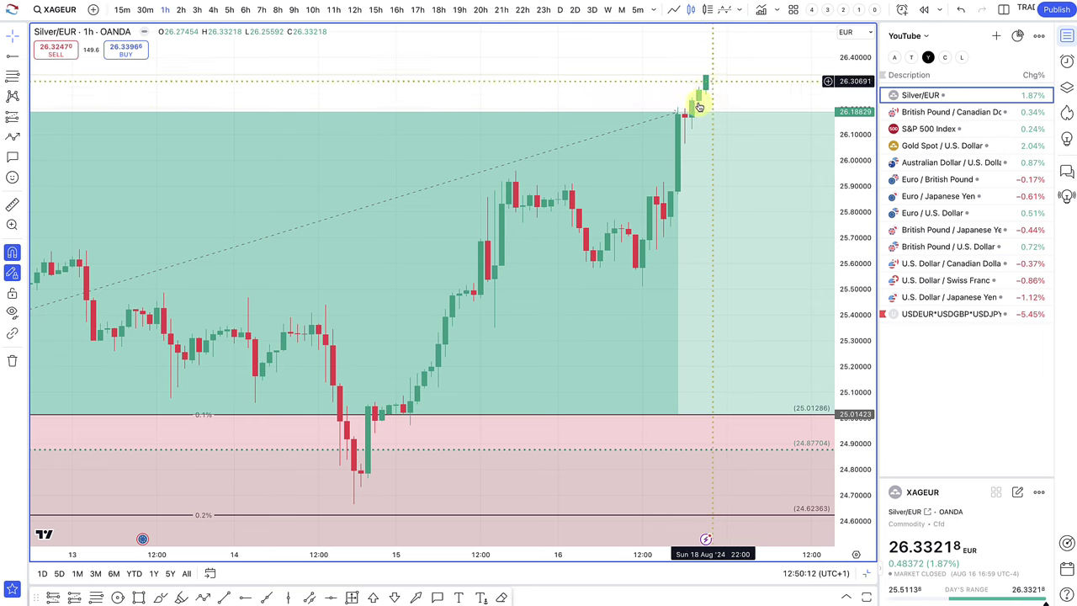
pyautogui.scroll(-3, 681, 171)
pyautogui.scroll(-2, 681, 171)
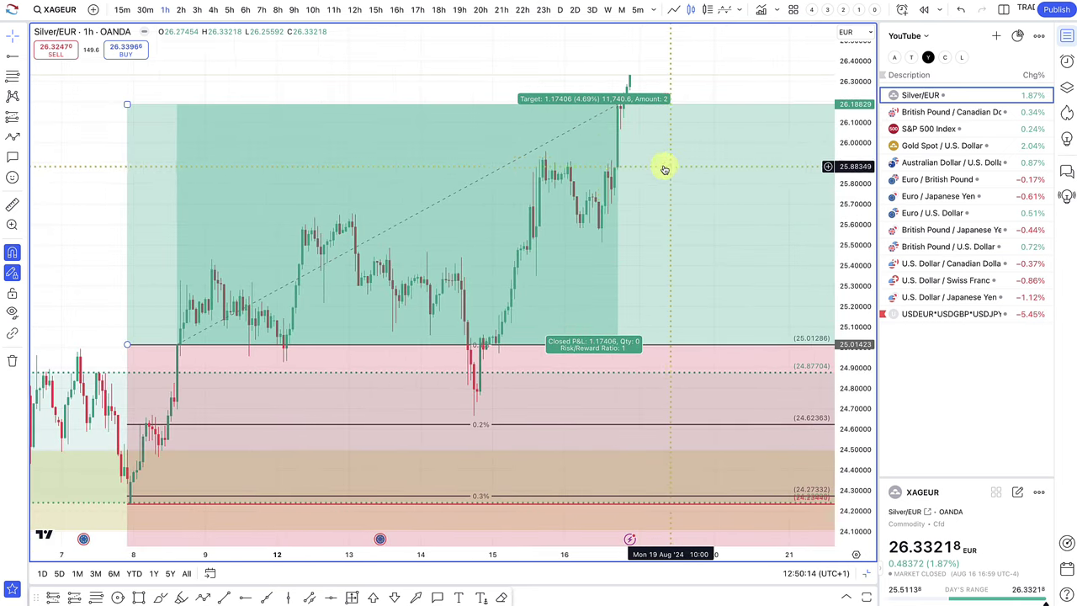
pyautogui.scroll(-3, 627, 139)
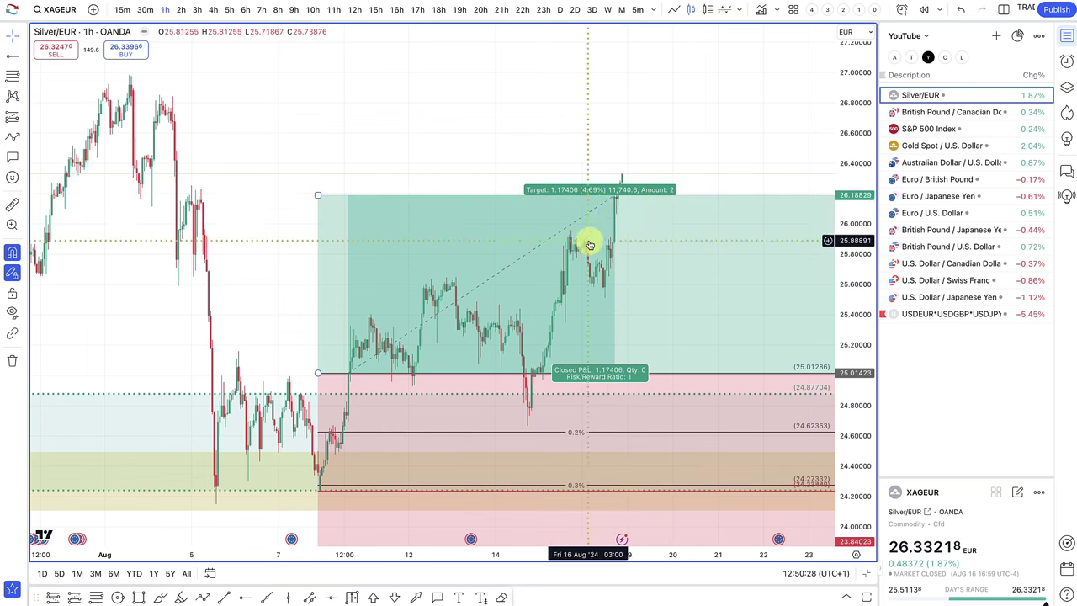
pyautogui.scroll(-4, 619, 198)
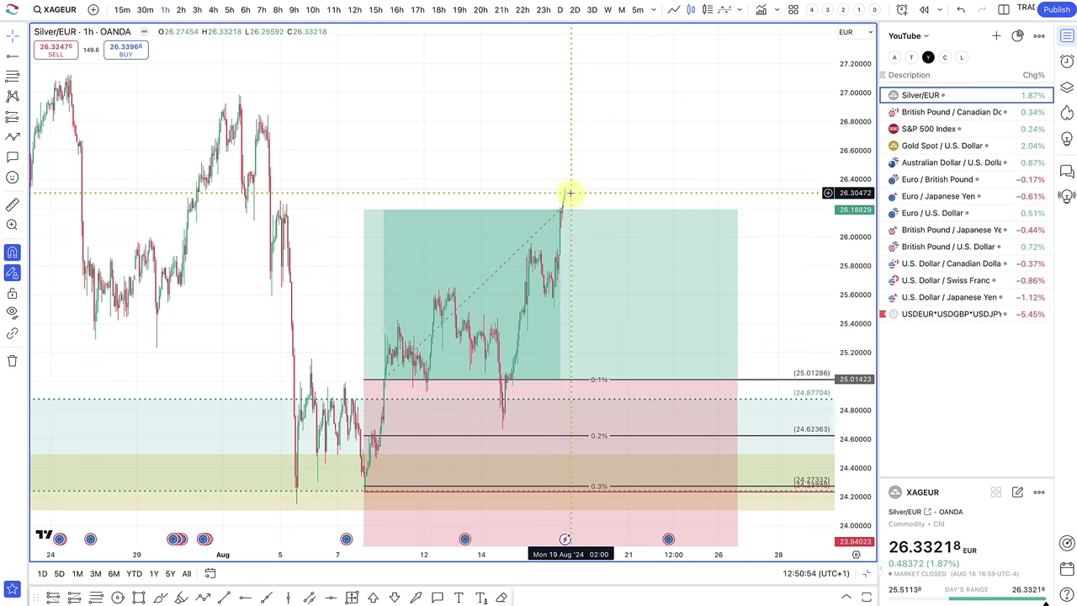
pyautogui.scroll(-3, 539, 227)
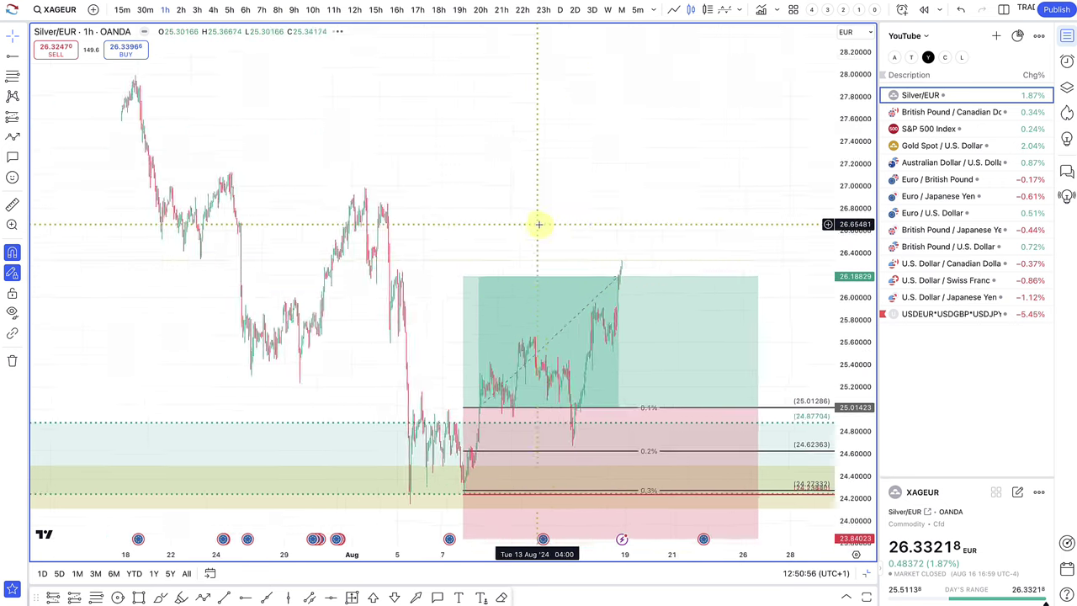
pyautogui.scroll(3, 631, 378)
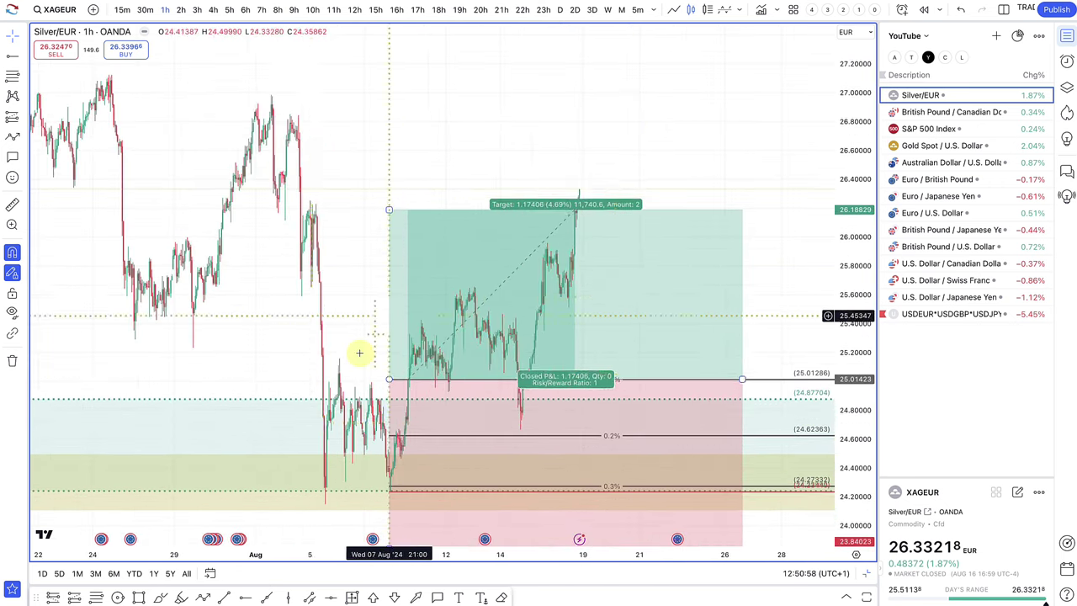
# Step: Return Silver/EUR to the daily timeframe and delete the long position
pyautogui.click(134, 575)
pyautogui.scroll(4, 456, 214)
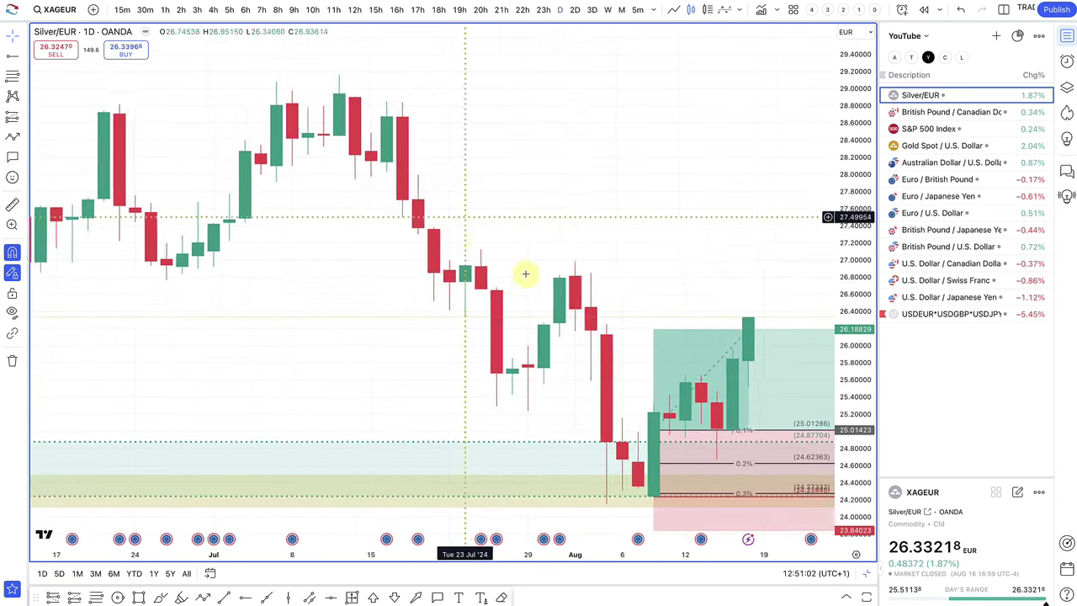
pyautogui.hscroll(5, 569, 291)
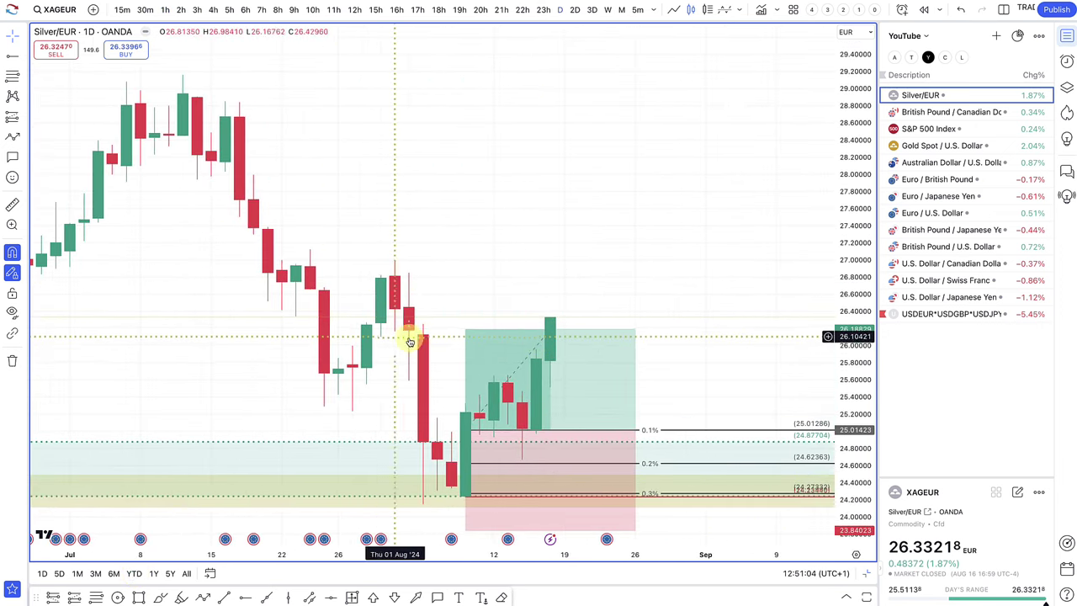
pyautogui.click(469, 329)
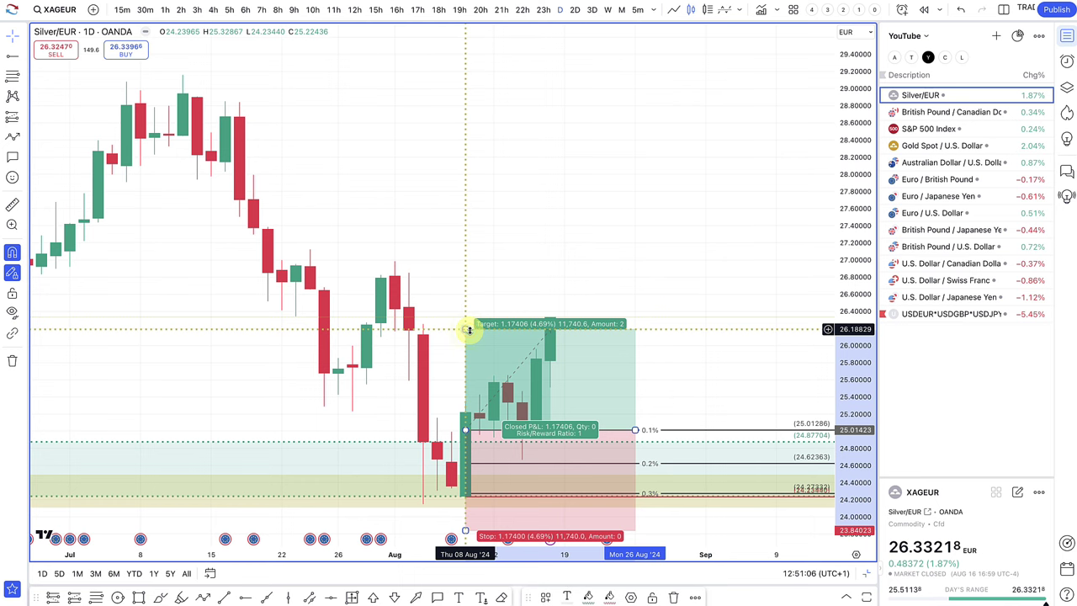
pyautogui.press('Delete')
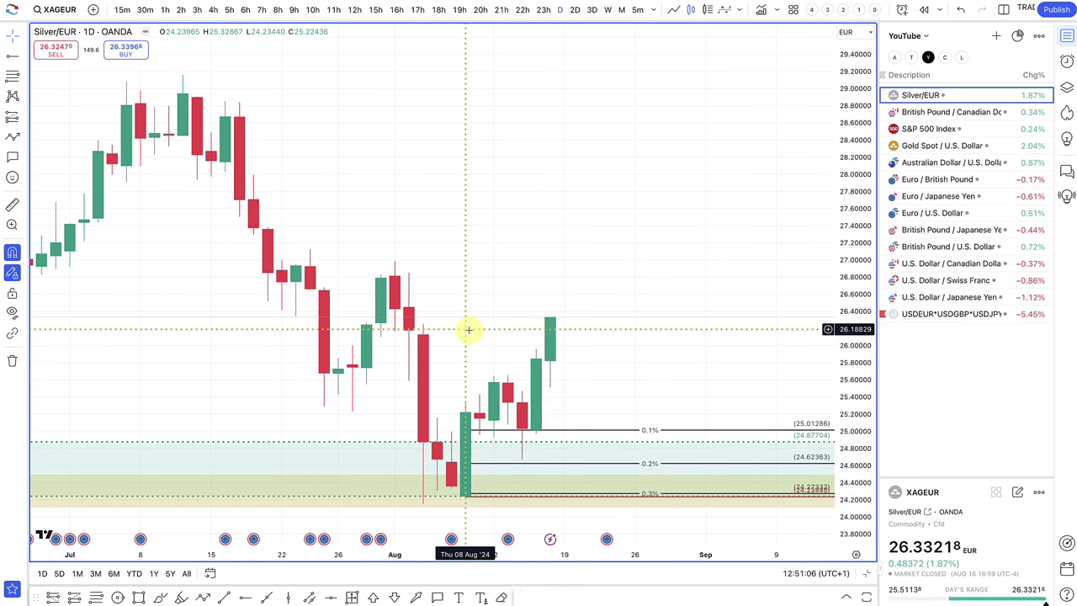
# Step: Draw a demand zone from 25.33772 to 24.66624 at 14 August and a path from 16 August dipping to about 25.2 and rising to about 26.9
pyautogui.click(11, 73)
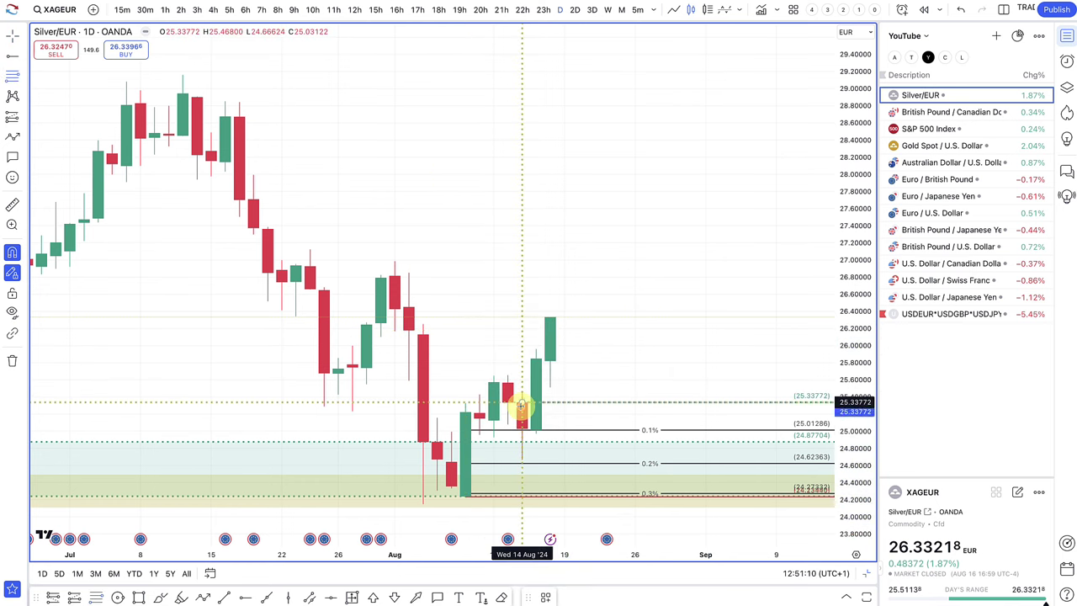
pyautogui.moveTo(522, 406); pyautogui.dragTo(521, 459)
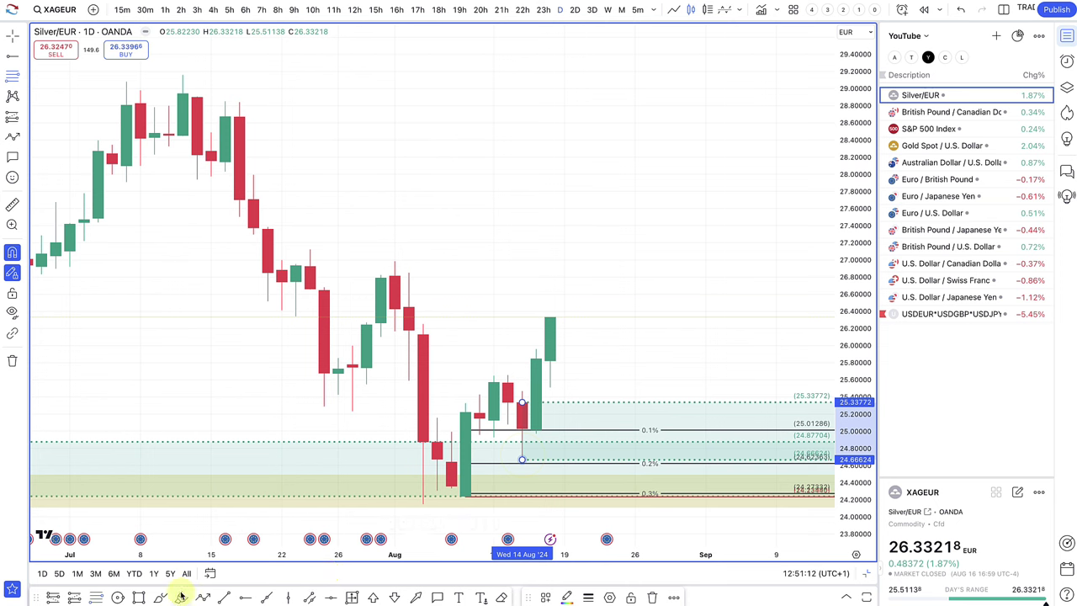
pyautogui.click(203, 597)
pyautogui.click(550, 320)
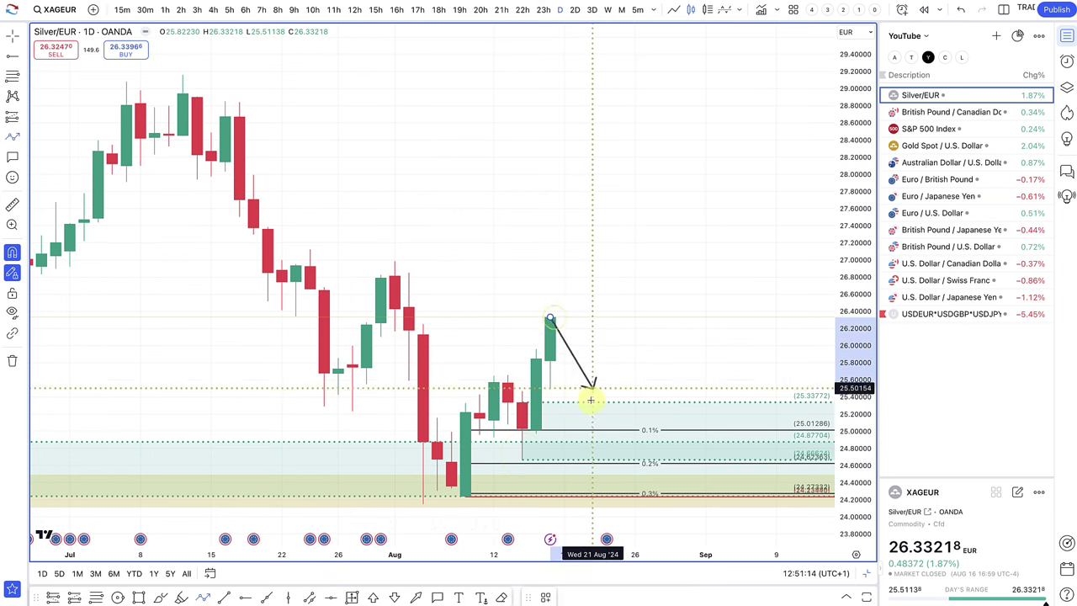
pyautogui.click(592, 414)
pyautogui.click(704, 270)
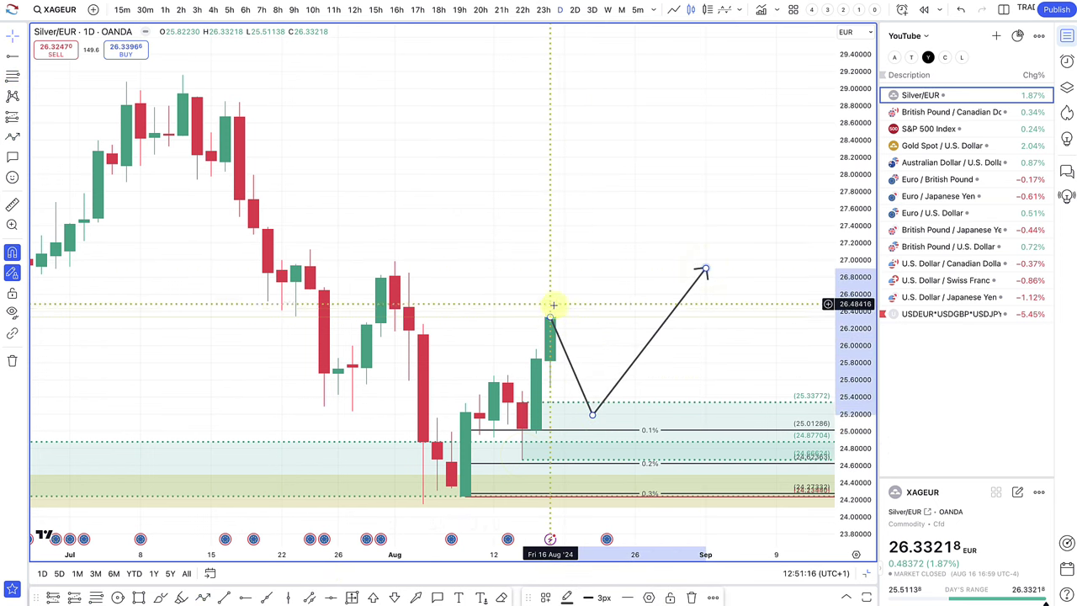
# Step: Reshape the Silver/EUR path to peak at about 28.9 on 21 August and fall to about 25.9 on 27 August
pyautogui.moveTo(593, 414); pyautogui.dragTo(593, 99)
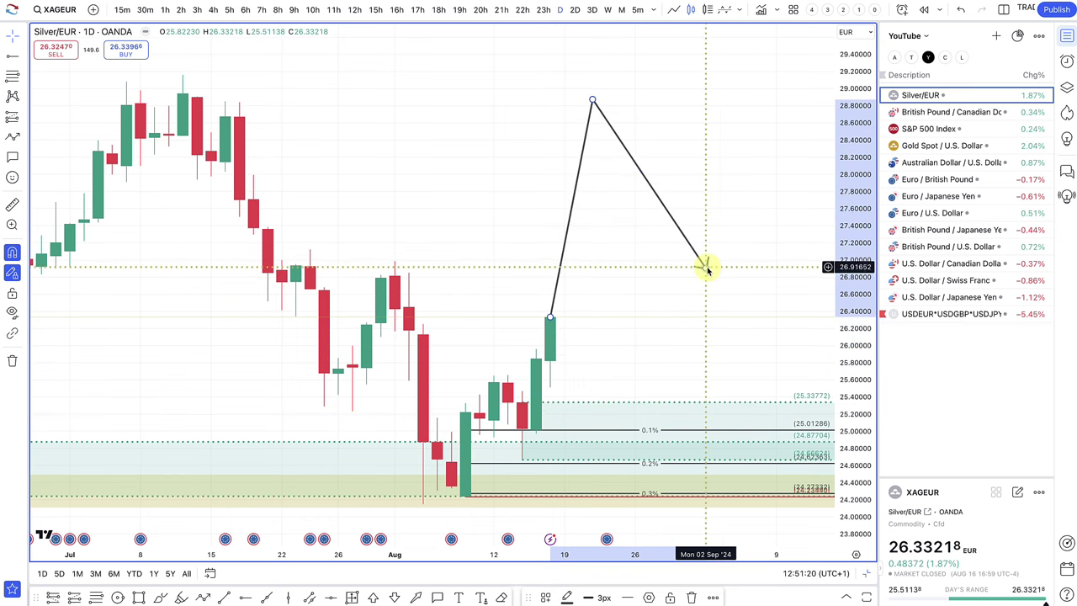
pyautogui.moveTo(707, 269); pyautogui.dragTo(644, 348)
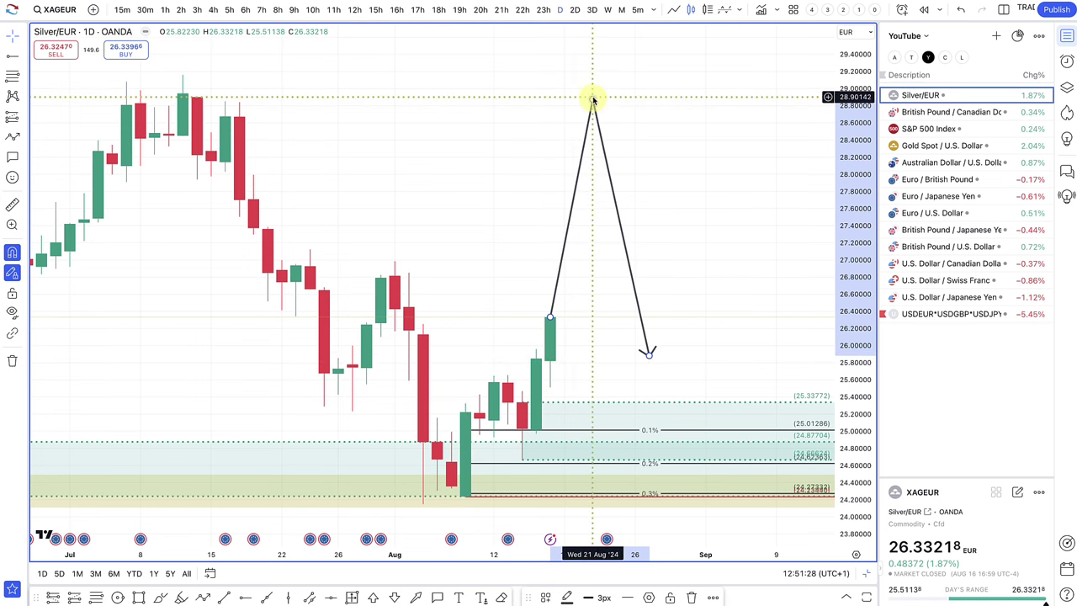
# Step: Reshape the Silver/EUR path to dip to about 25.2 on 21 August and rise to about 27.5 on 27 August
pyautogui.moveTo(592, 100); pyautogui.dragTo(593, 412)
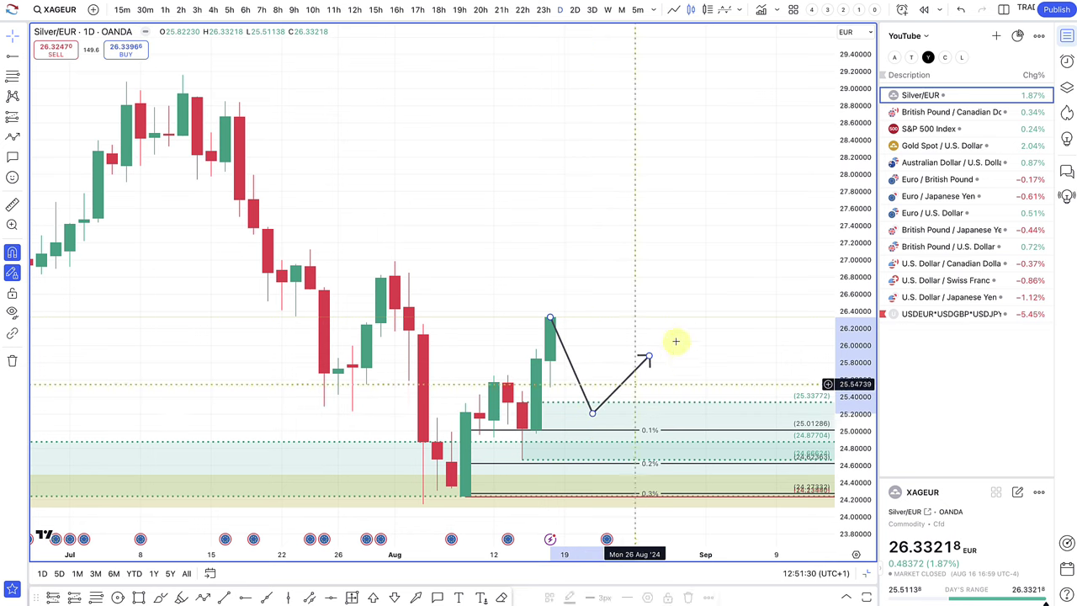
pyautogui.moveTo(649, 352); pyautogui.dragTo(647, 219)
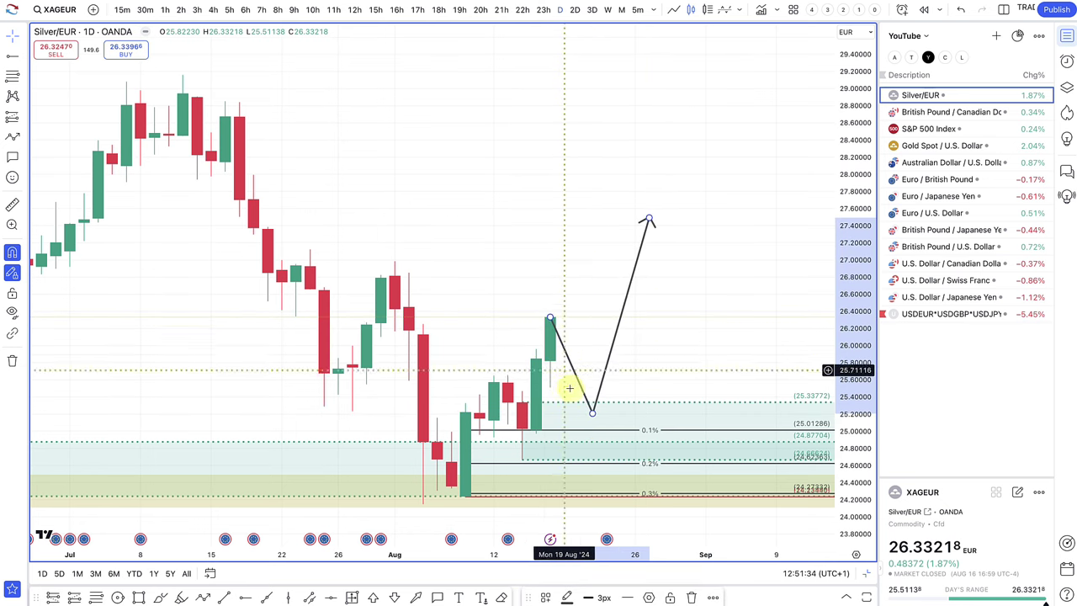
# Step: Draw a zone from 26.26321 on 31 July to 26.98410 on 1 August and apply the SUPPLY template
pyautogui.scroll(-3, 555, 345)
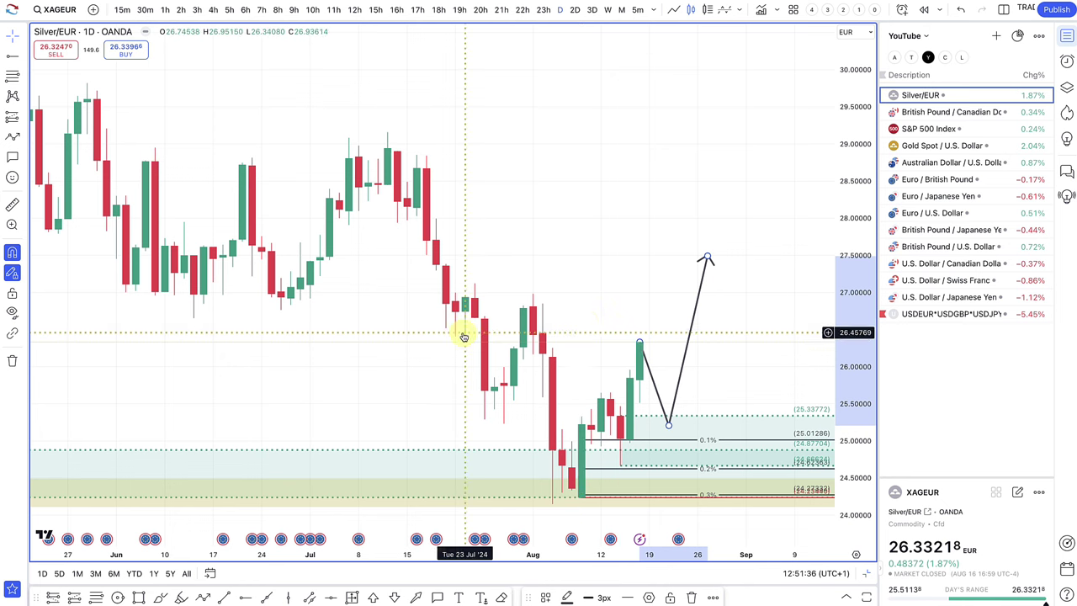
pyautogui.click(13, 83)
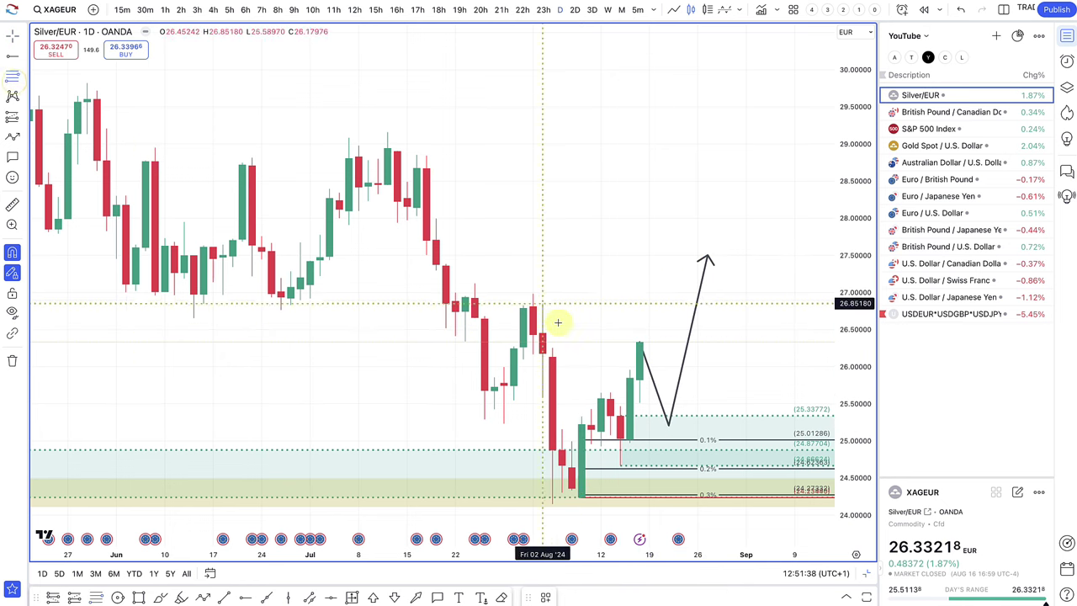
pyautogui.click(523, 345)
pyautogui.click(527, 301)
pyautogui.moveTo(527, 301); pyautogui.dragTo(533, 294)
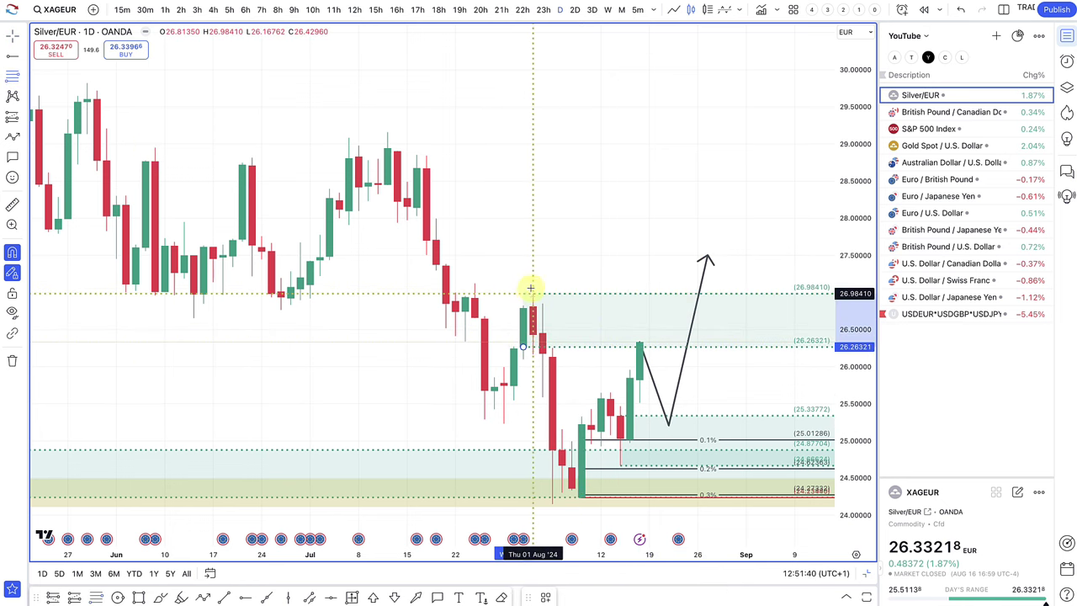
pyautogui.click(544, 598)
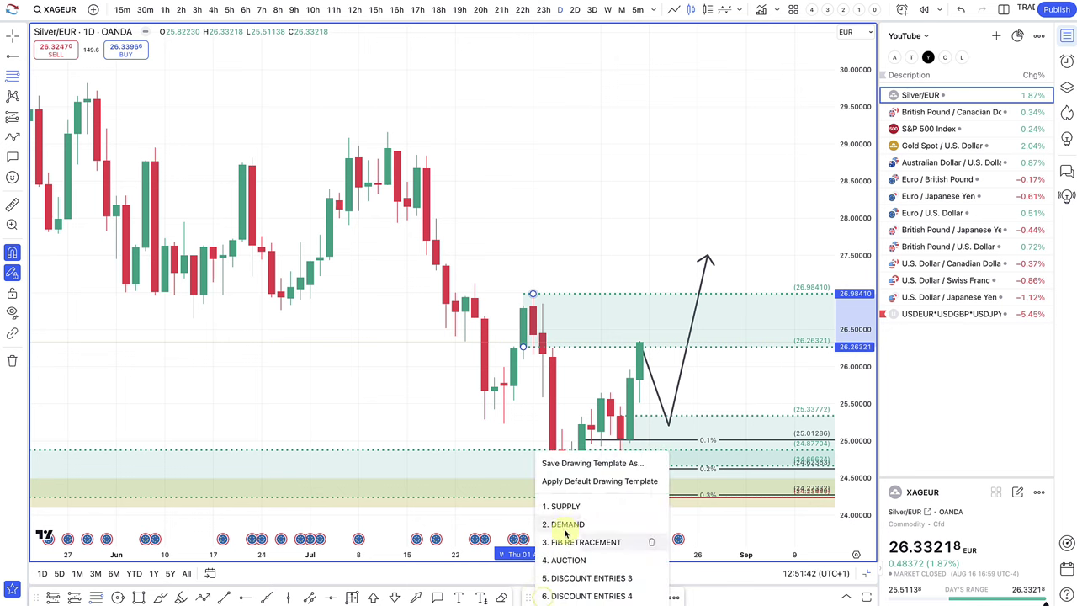
pyautogui.click(571, 508)
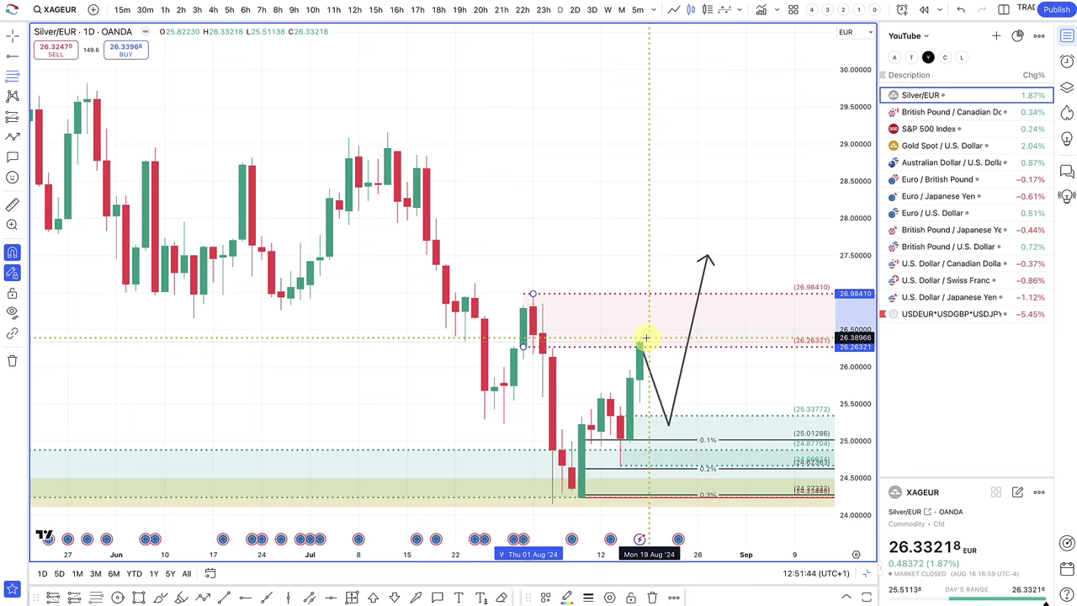
# Step: Extend the end of the Silver/EUR path beyond the supply zone to about 28.1 near the end of August
pyautogui.scroll(-2, 645, 338)
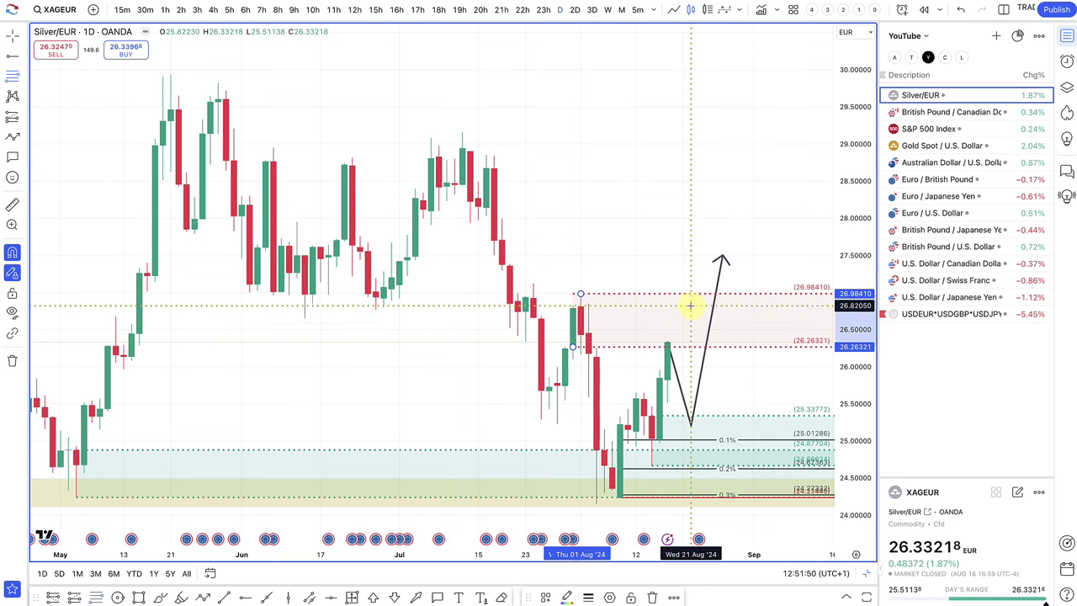
pyautogui.moveTo(719, 256); pyautogui.dragTo(745, 212)
pyautogui.scroll(-3, 677, 372)
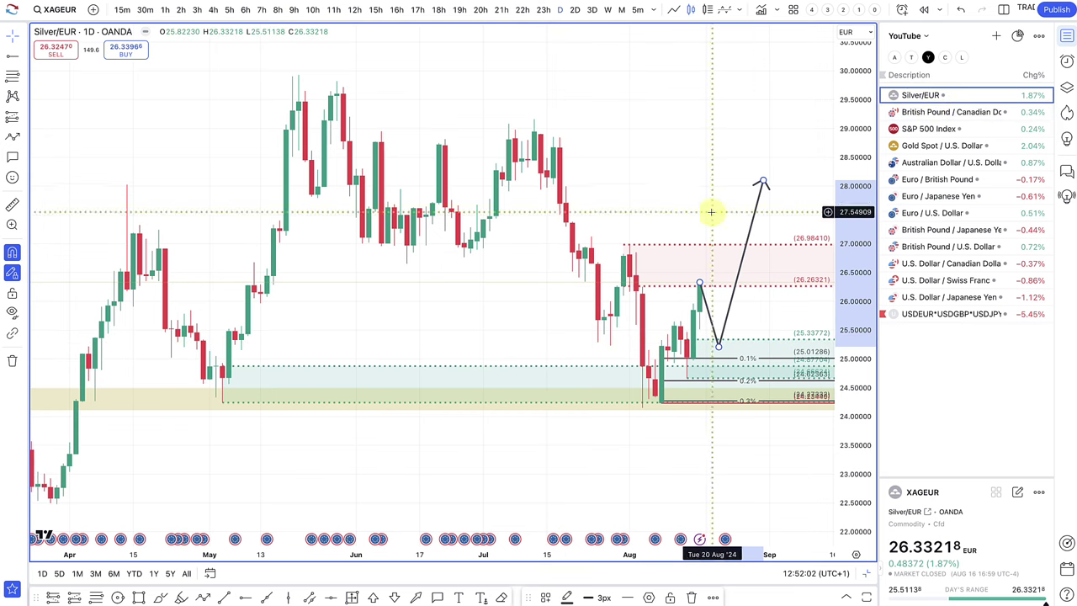
pyautogui.click(932, 111)
pyautogui.click(926, 95)
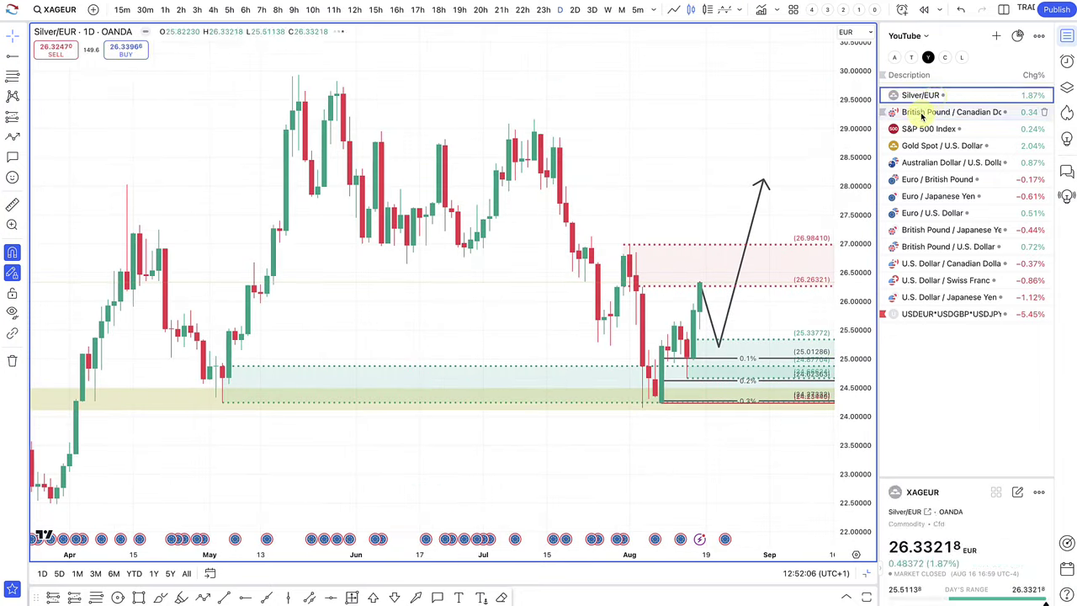
pyautogui.click(921, 111)
pyautogui.click(926, 95)
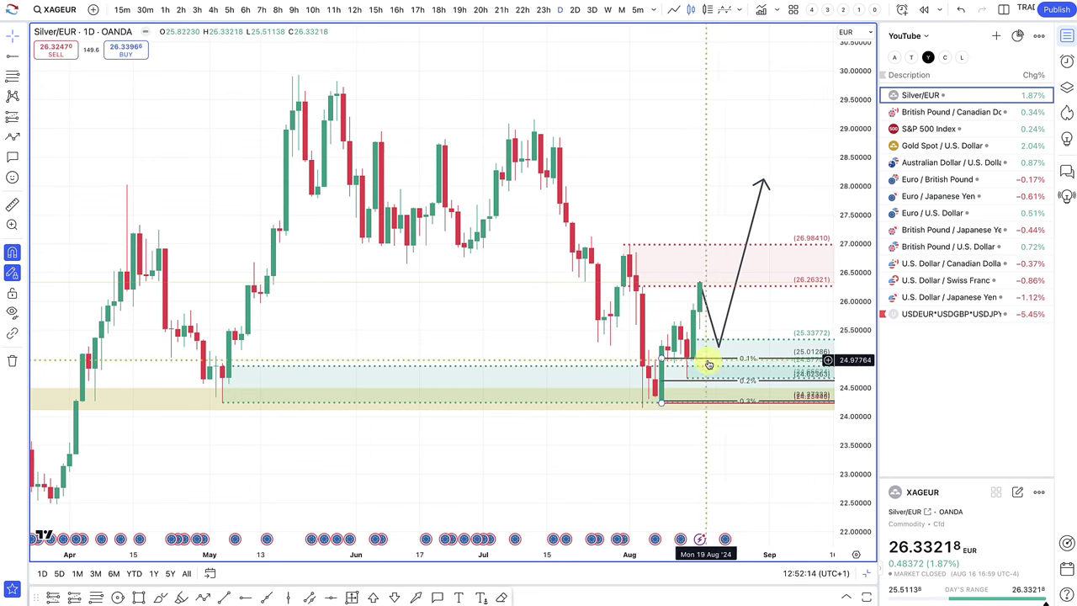
pyautogui.scroll(-2, 609, 356)
pyautogui.scroll(2, 597, 399)
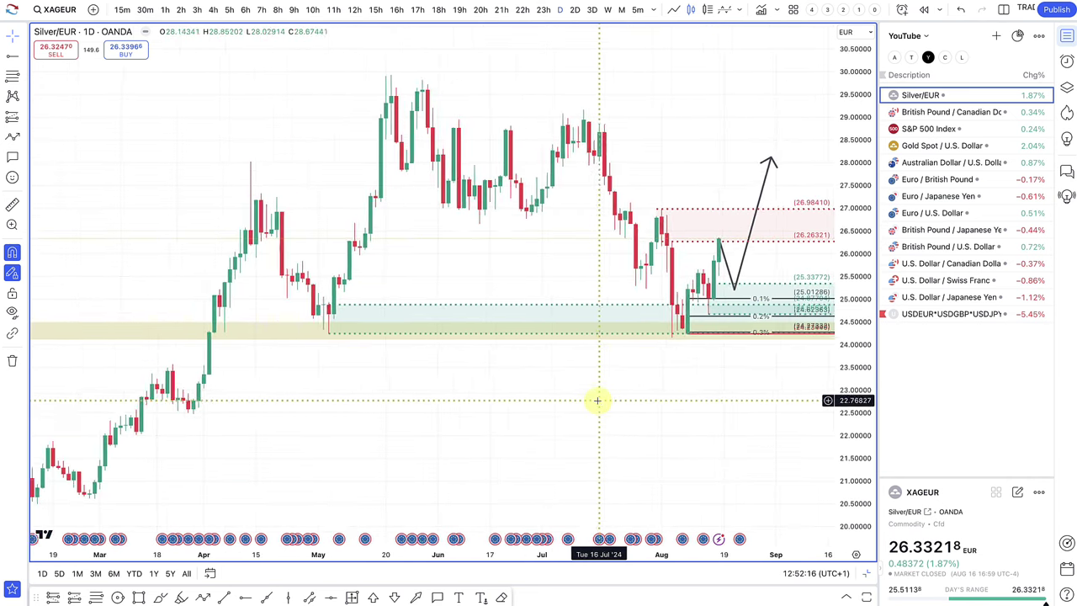